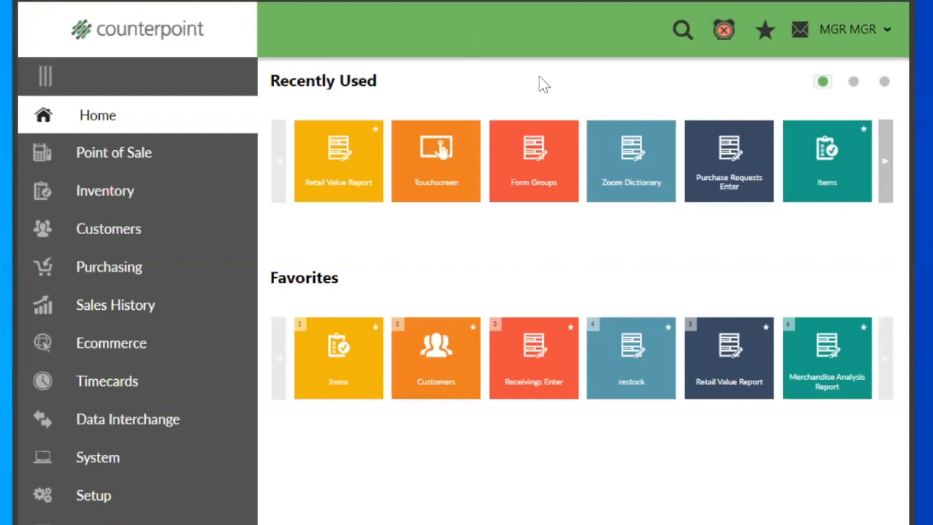
Step: Open the Retail Value Report and set it to analyze by Group, grouped by Category
click(341, 184)
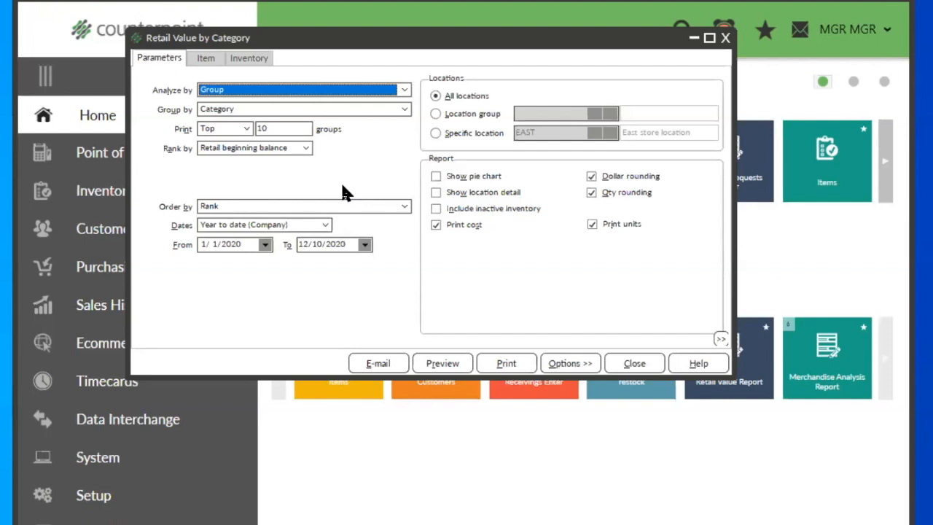
click(322, 94)
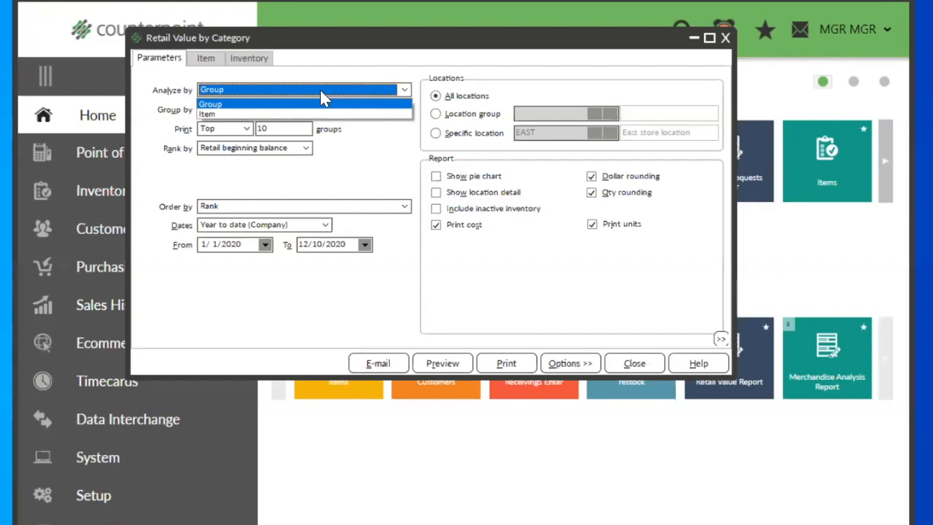
click(284, 106)
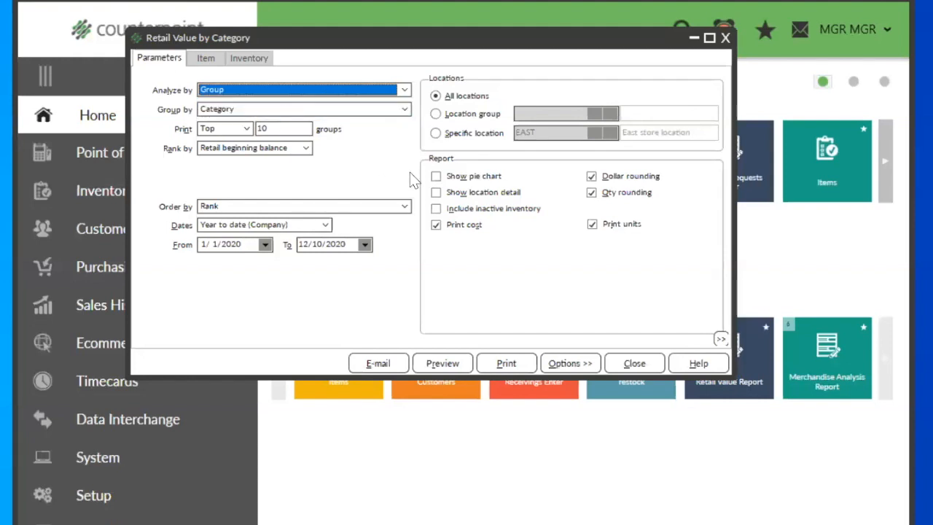
click(311, 111)
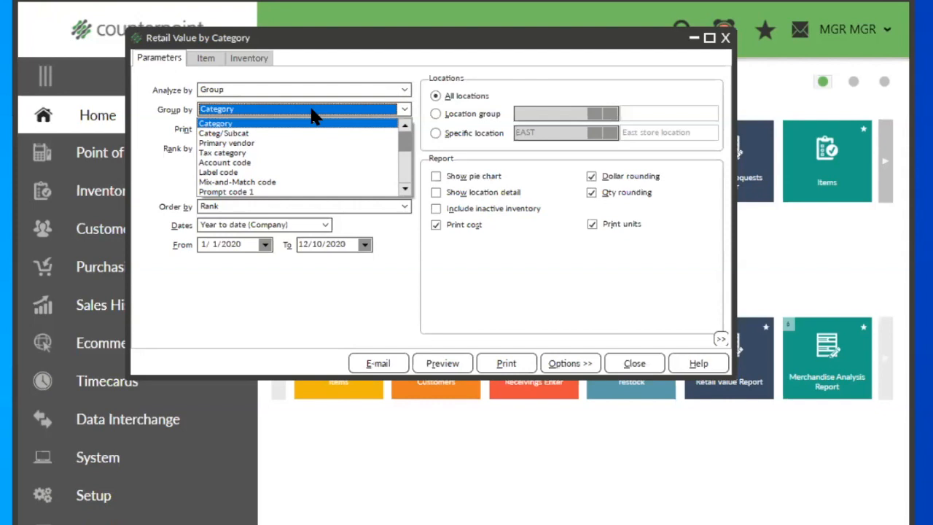
click(268, 125)
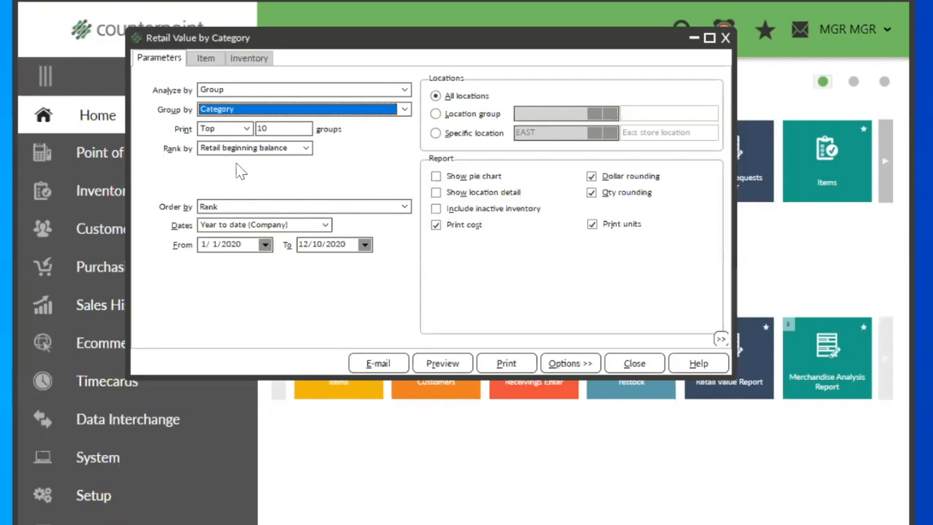
Step: Set the report to print All groups and rank them by Sales
click(247, 129)
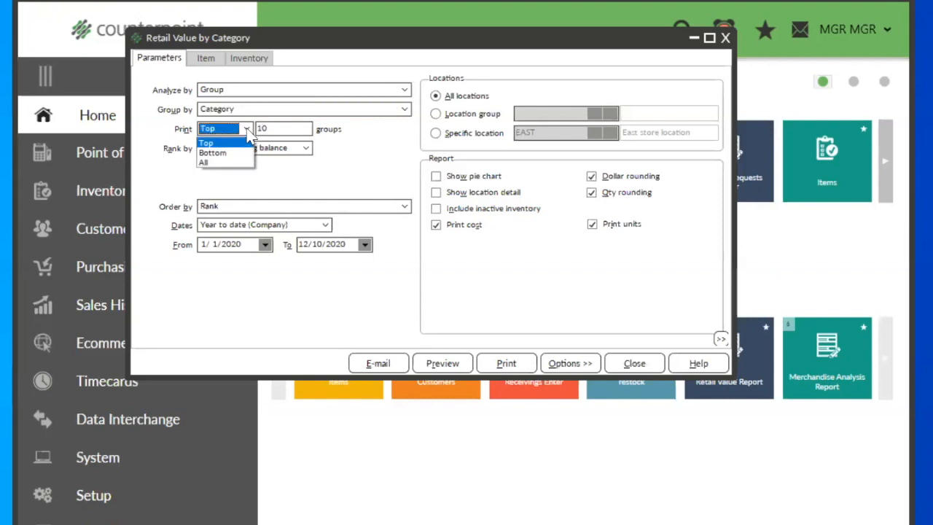
click(213, 164)
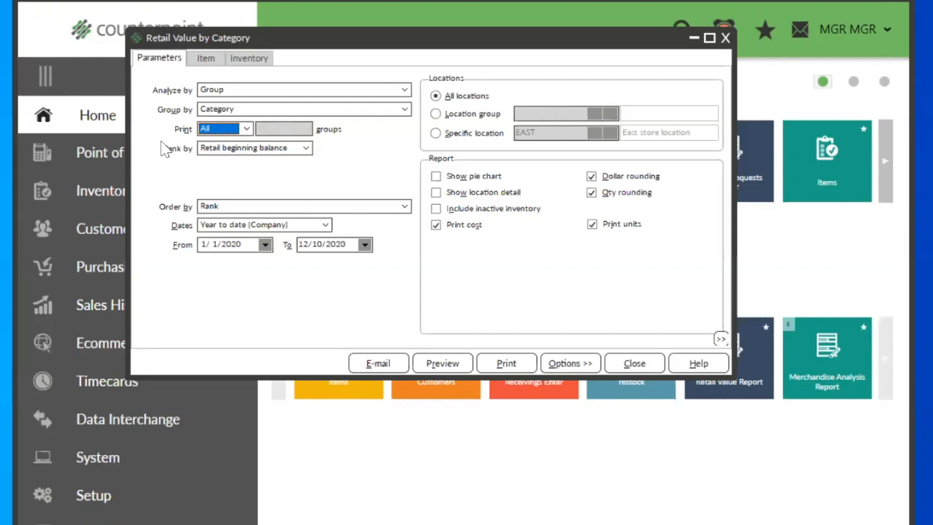
click(225, 151)
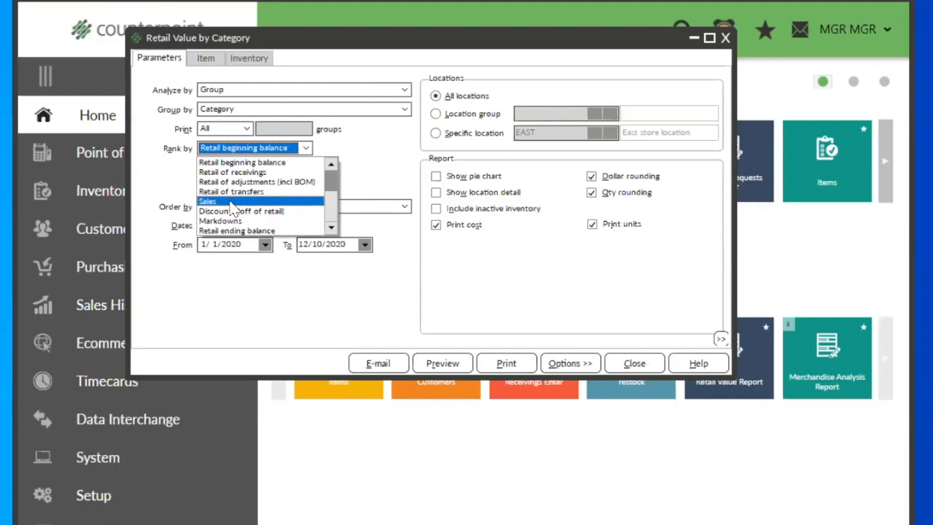
scroll(259, 218, down, 1)
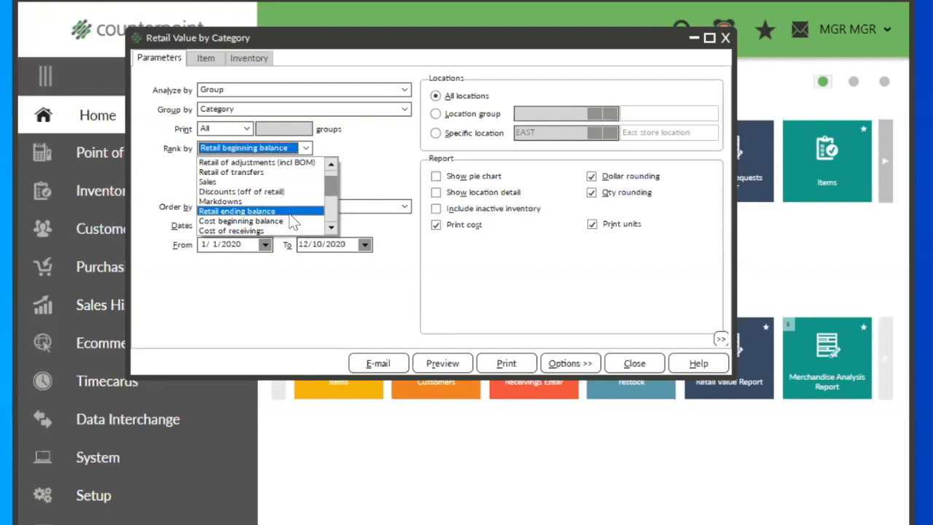
click(229, 182)
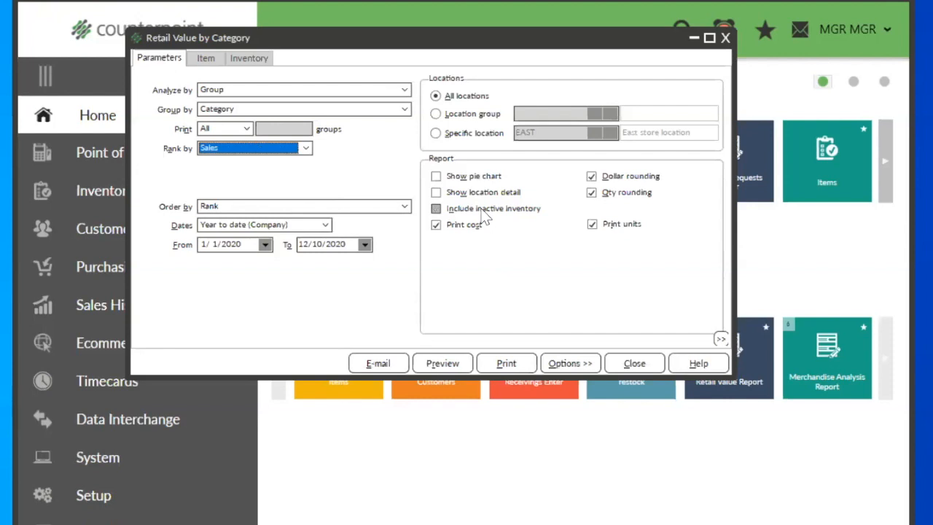
Step: Set the report's start date to 12/1/2020 and order the results by Rank
drag(241, 244, 116, 244)
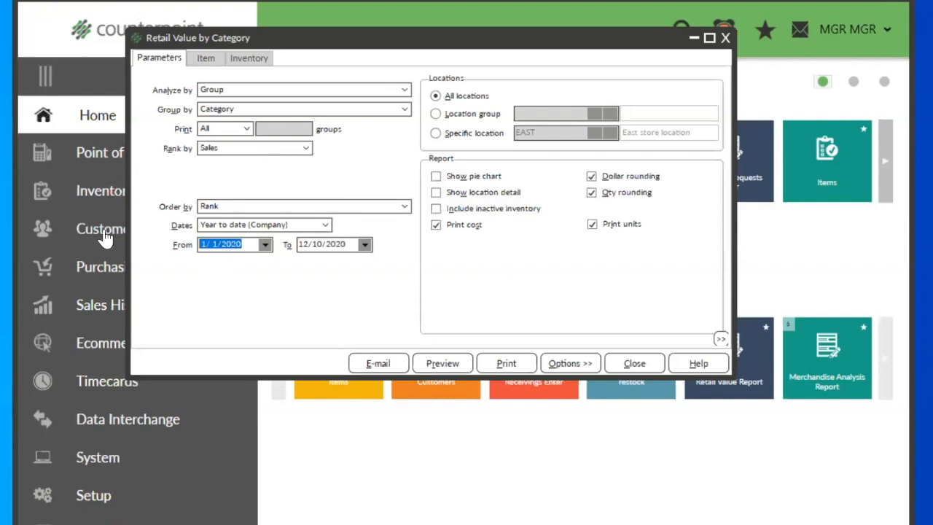
text(12)
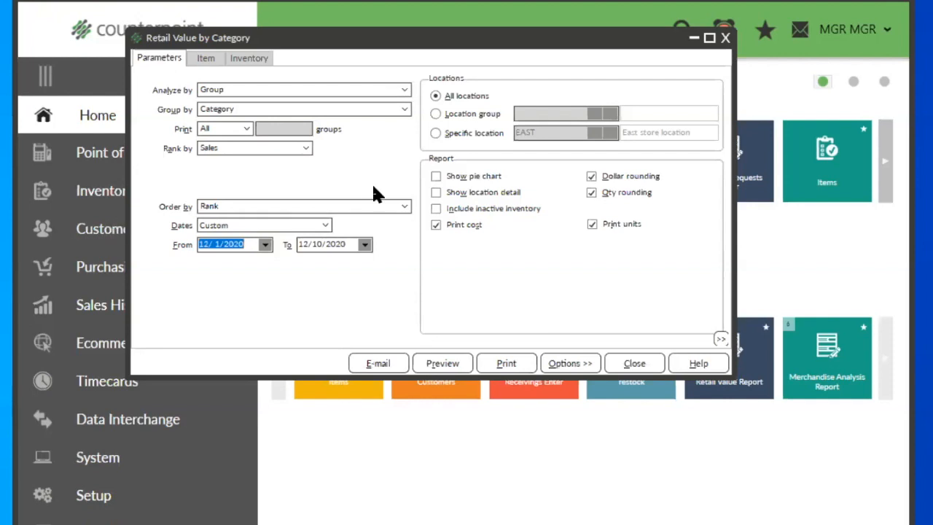
click(247, 210)
click(246, 210)
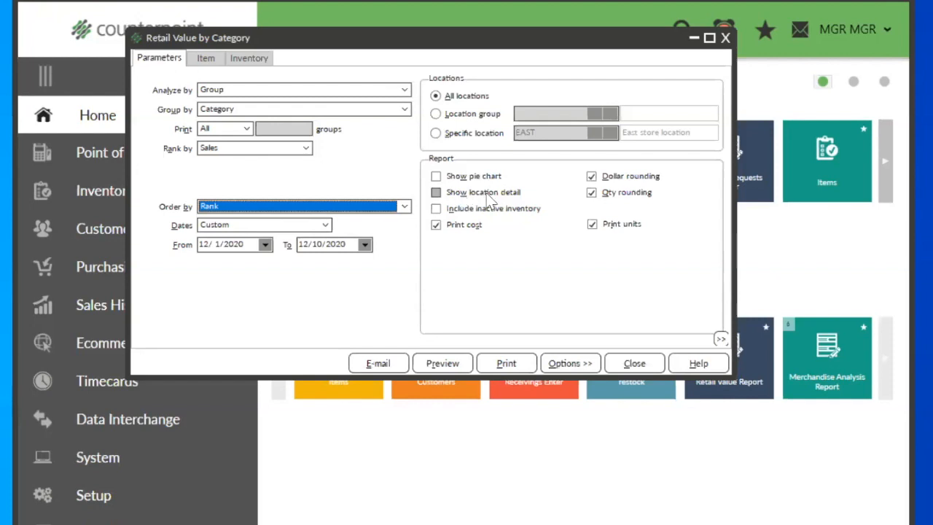
Step: Include inactive inventory in the report and preview it for the chosen date range
click(436, 208)
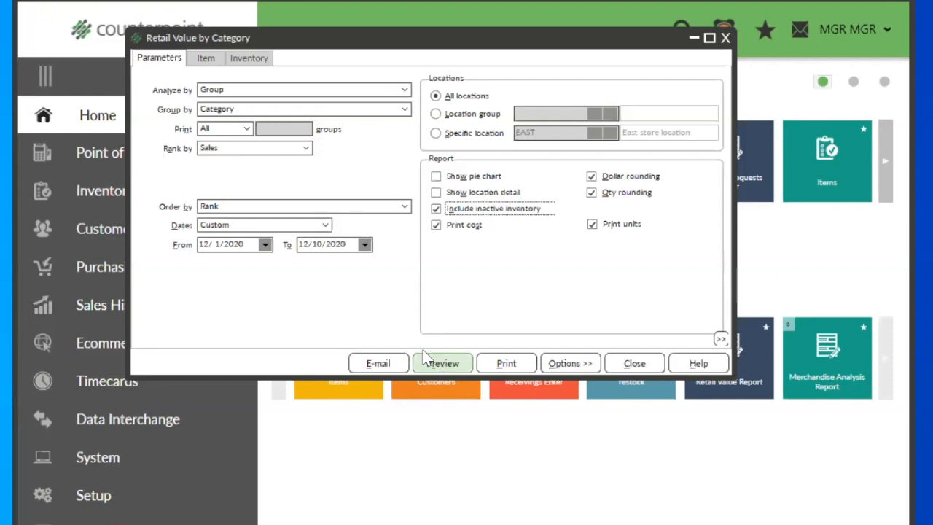
click(239, 246)
click(341, 247)
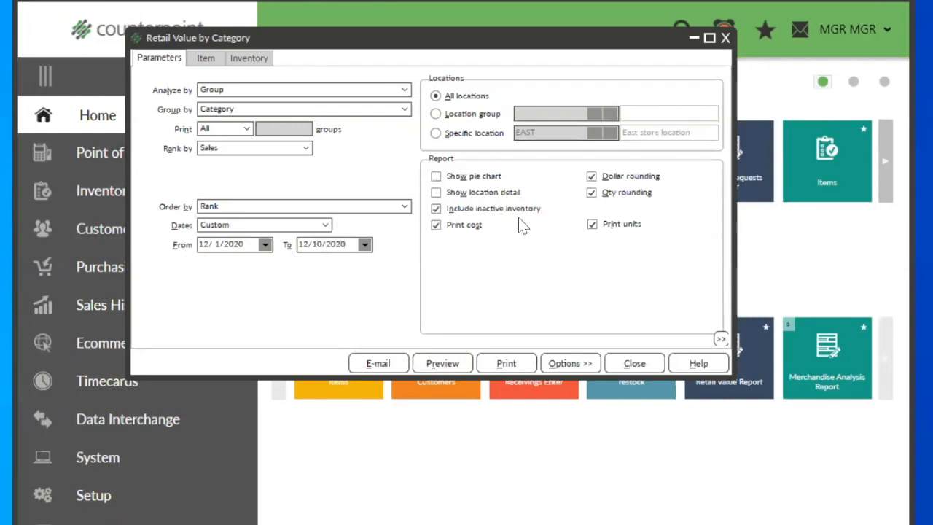
click(432, 362)
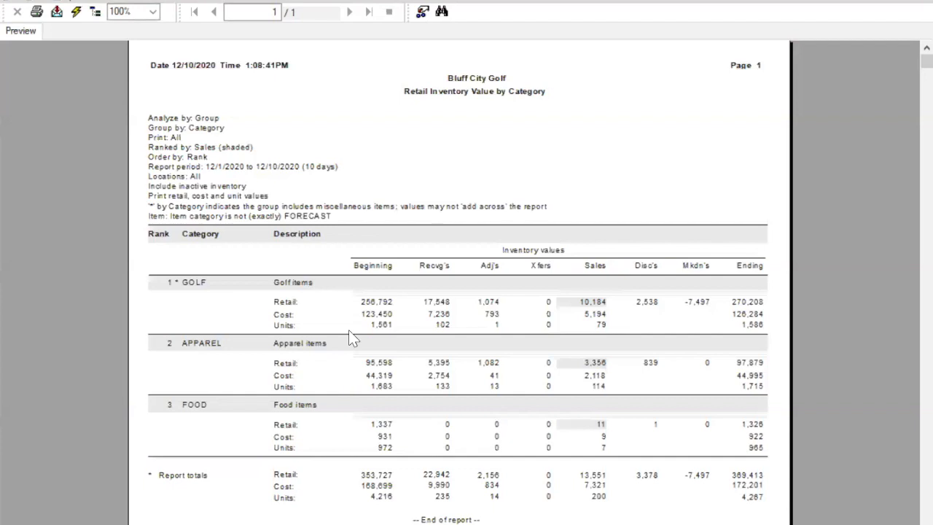
Step: Examine the golf, apparel and food category rows, and golf's beginning retail, cost and units, retail receivings and ending retail value
click(368, 301)
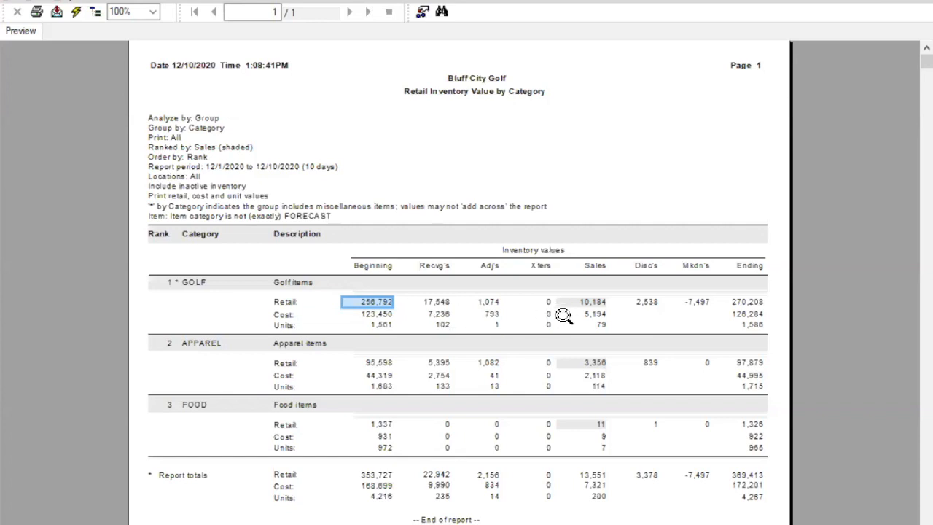
click(745, 301)
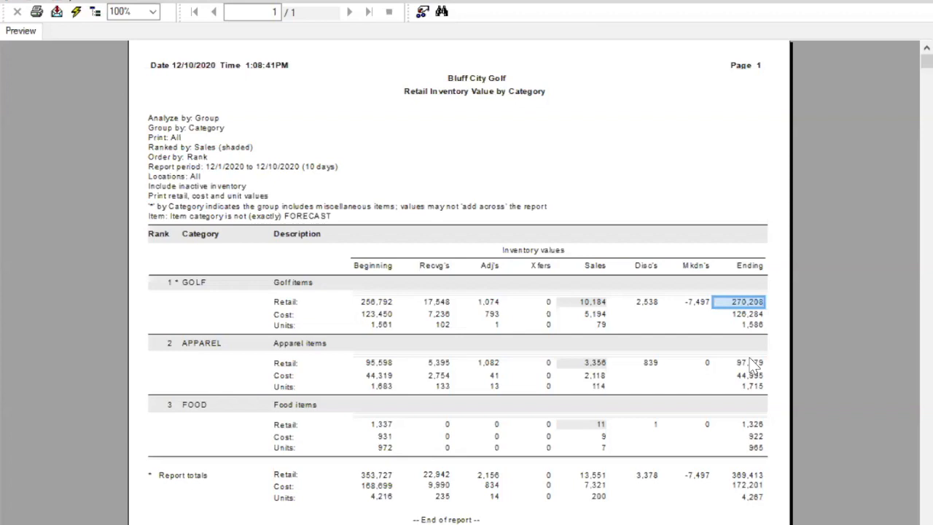
click(187, 281)
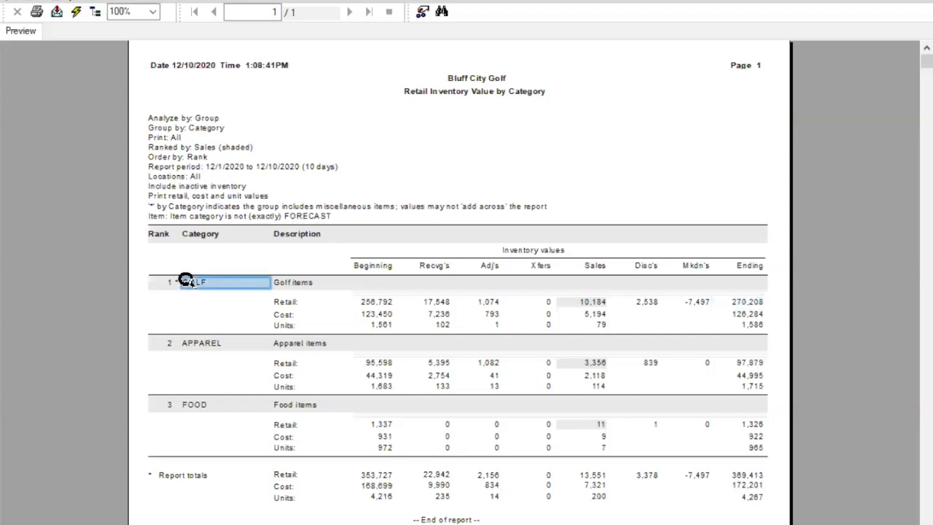
click(198, 341)
click(195, 403)
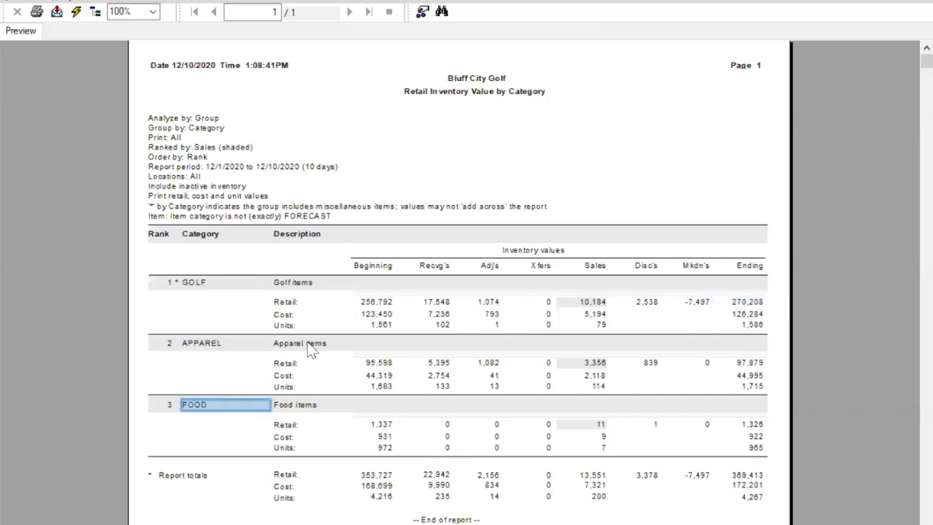
click(367, 301)
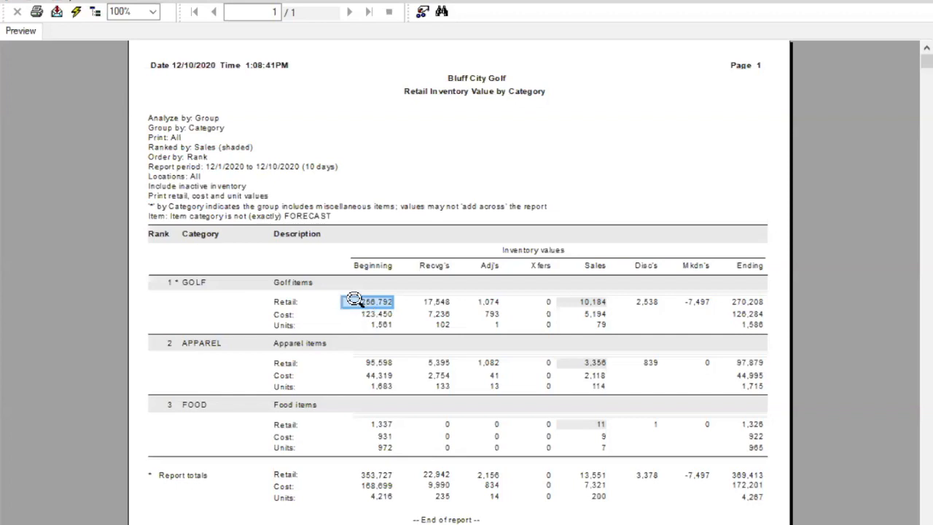
click(366, 314)
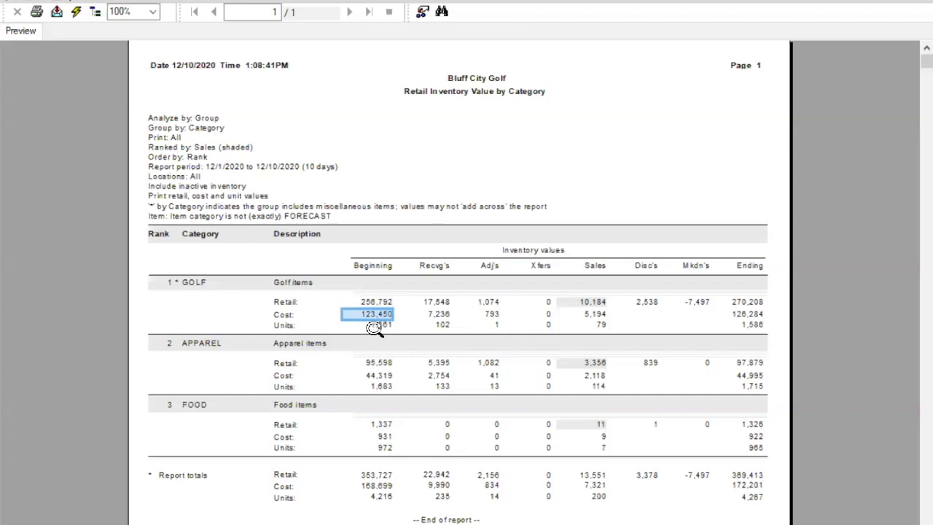
click(365, 326)
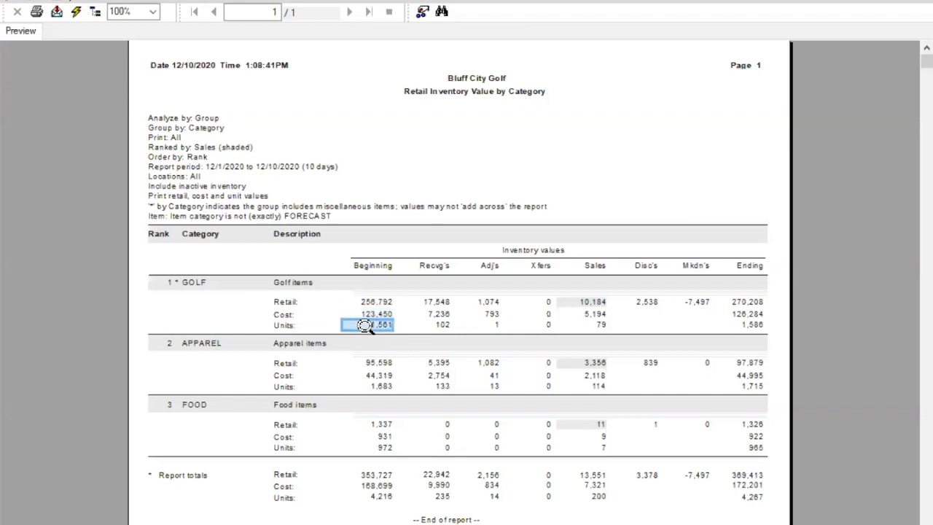
click(431, 301)
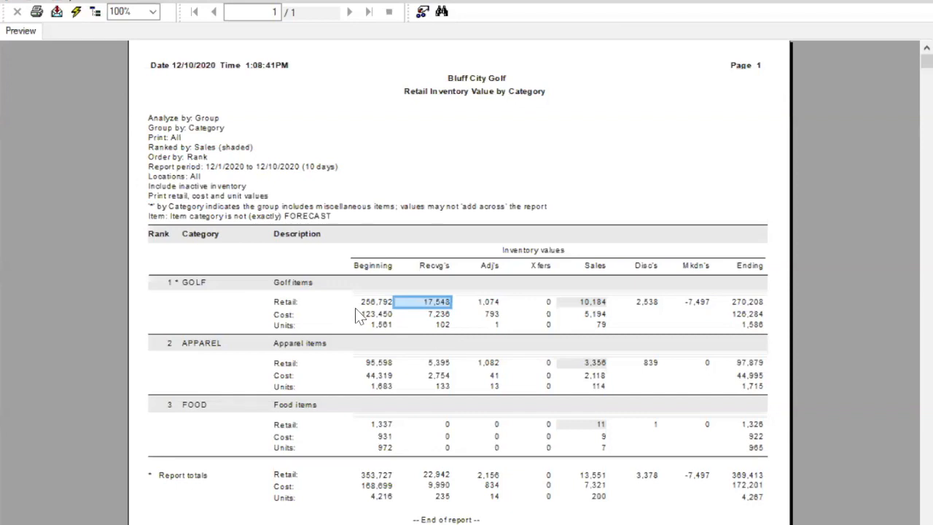
Step: Examine golf's retail row at 150% zoom, from beginning value through receivings, adjustments, transfers, sales, discounts and markdowns to ending value
click(152, 12)
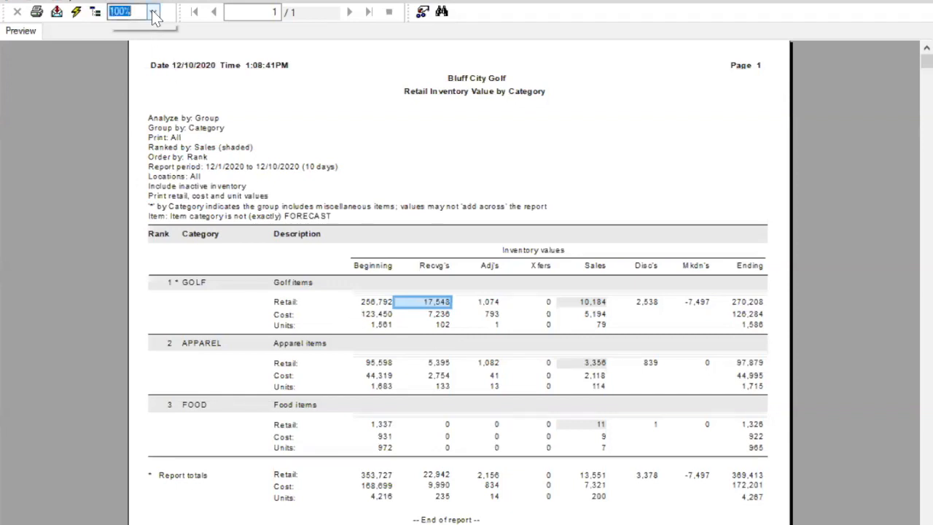
click(131, 78)
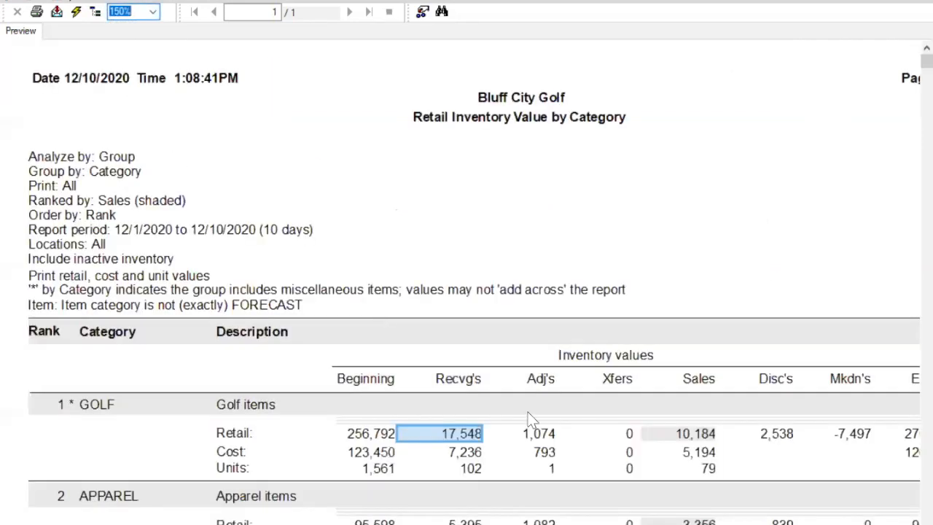
click(378, 435)
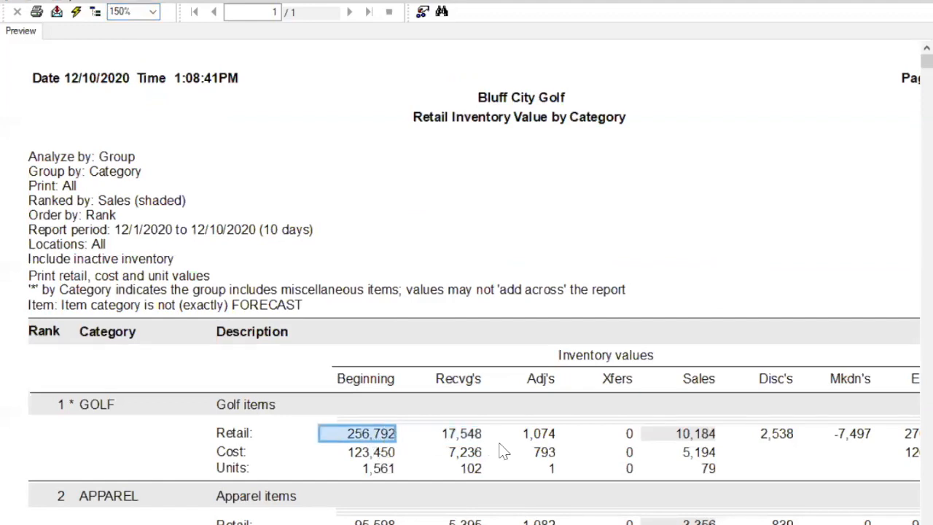
click(448, 431)
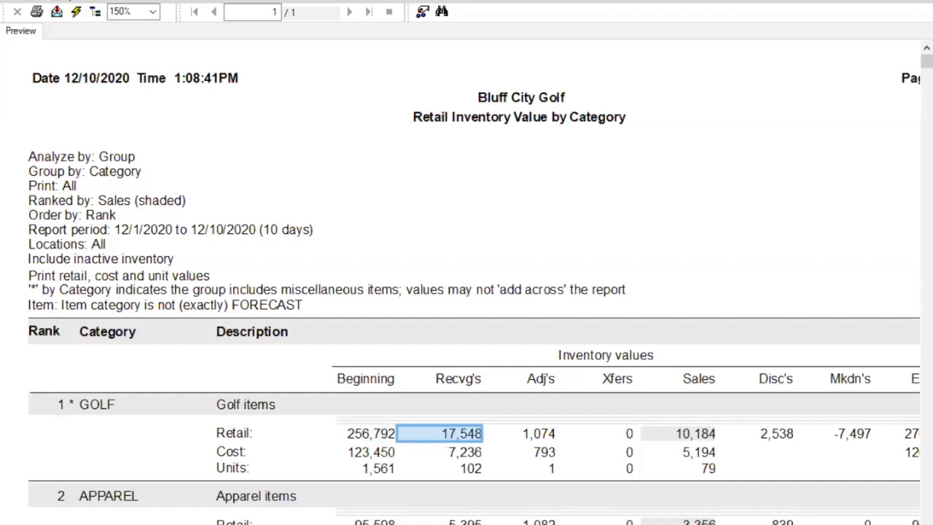
click(555, 435)
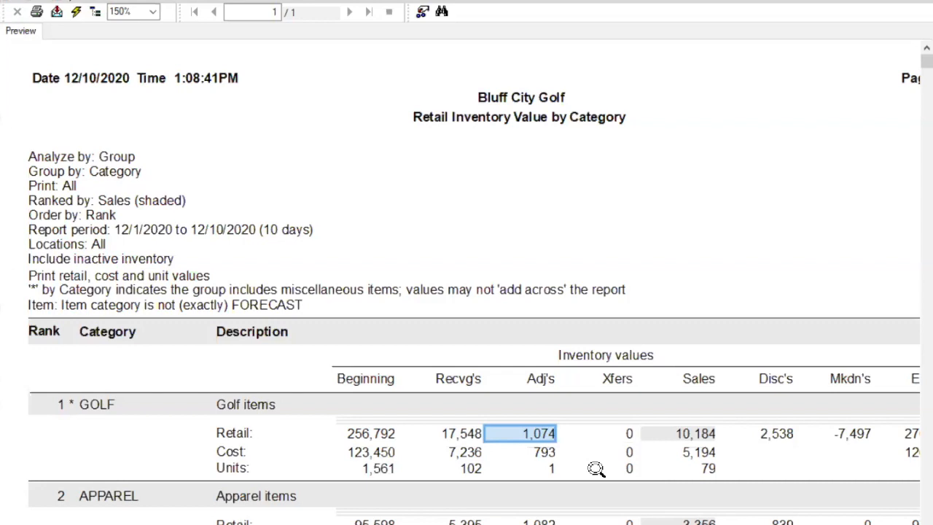
click(627, 433)
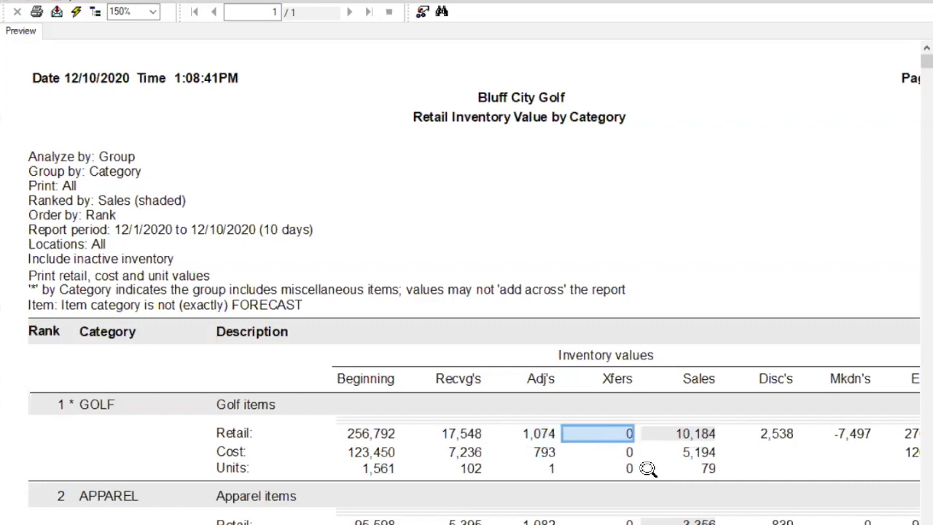
click(686, 433)
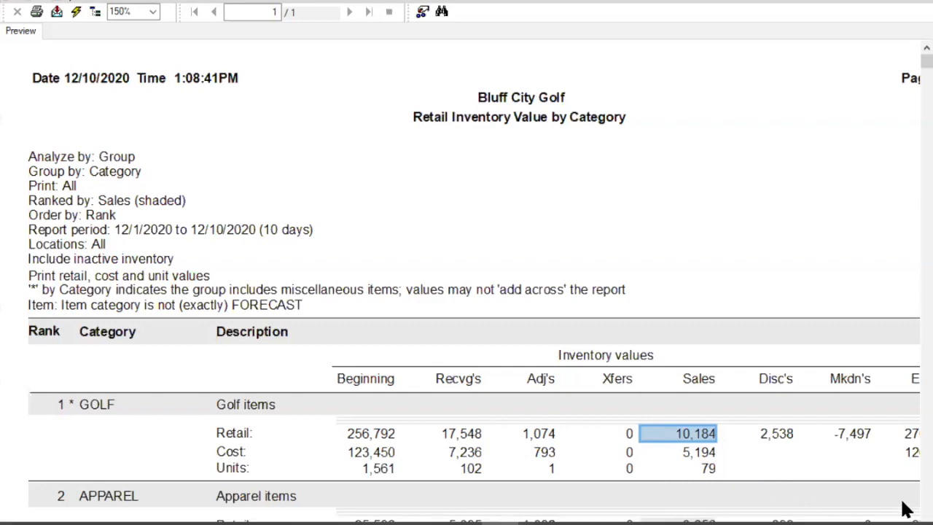
scroll(459, 282, right, 2)
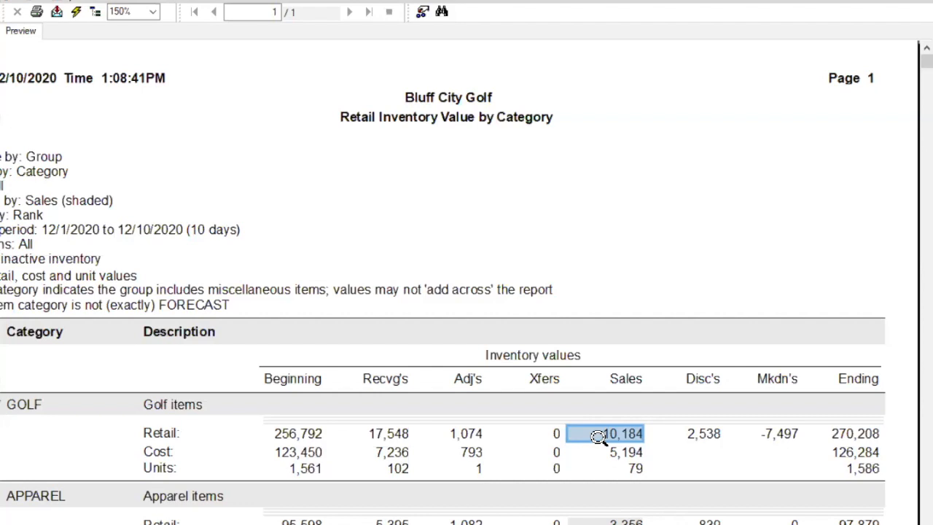
click(694, 435)
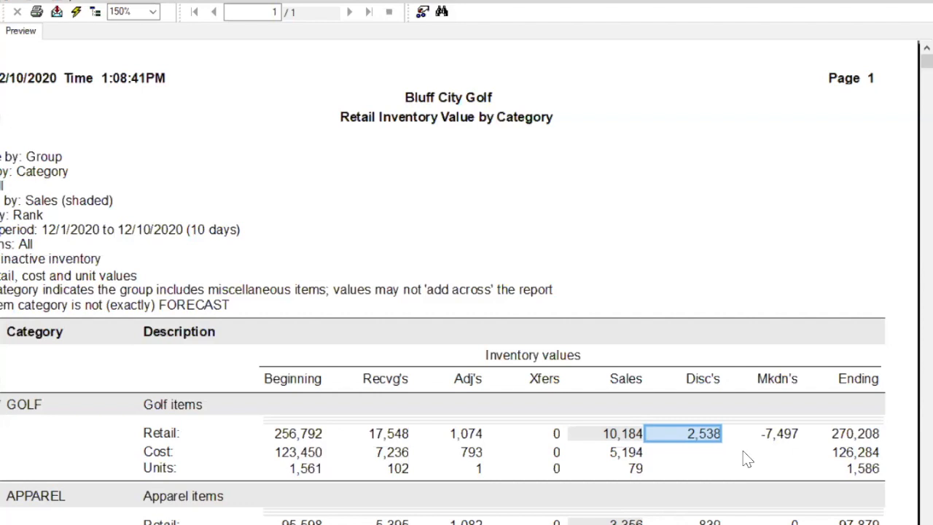
click(791, 435)
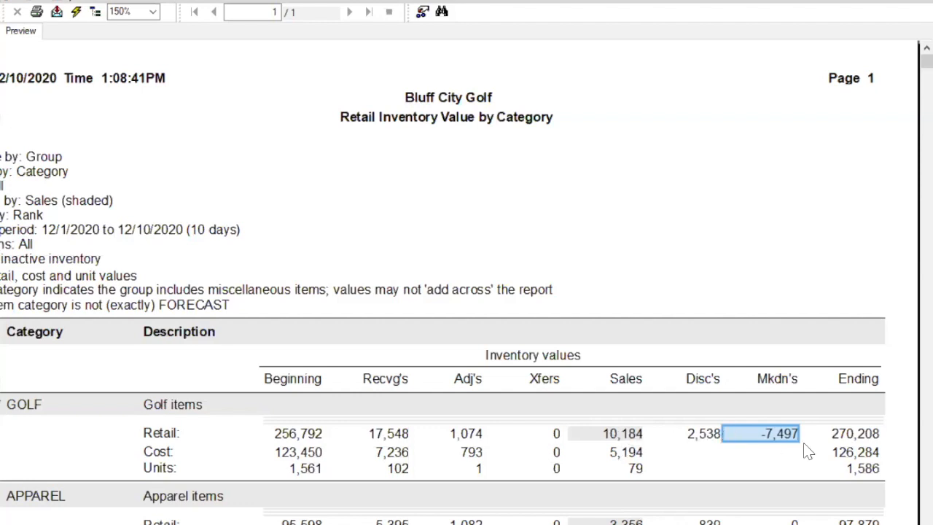
click(864, 434)
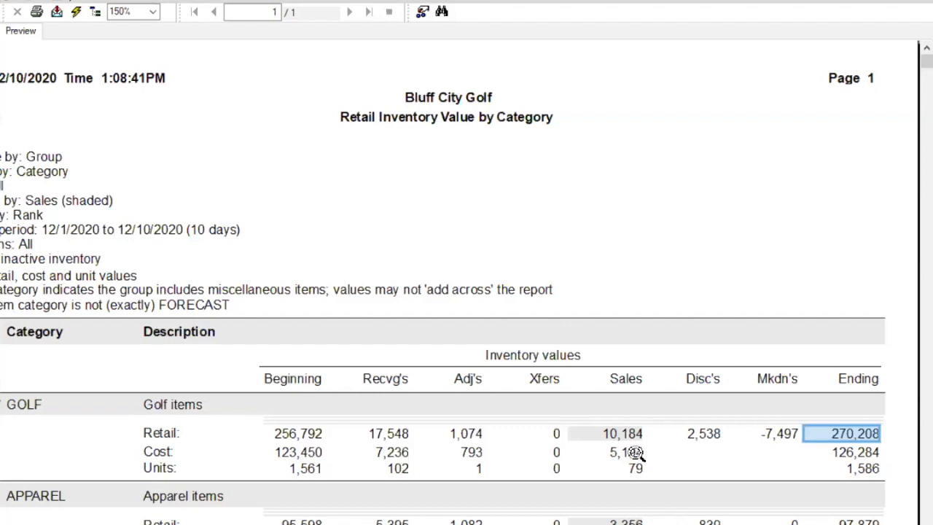
Step: Examine golf's retail ending value, beginning value, receivings, sales and adjustments, and the apparel and food category rows
click(698, 453)
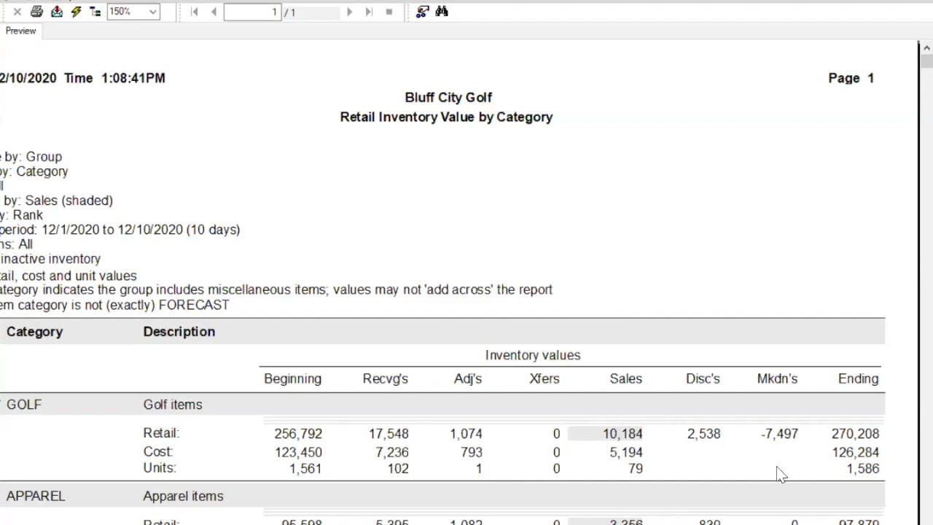
click(847, 432)
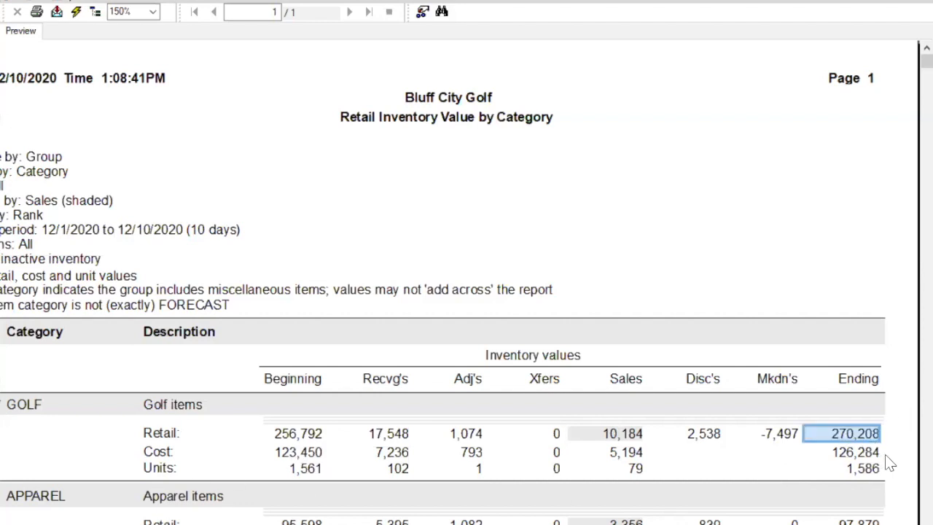
click(306, 440)
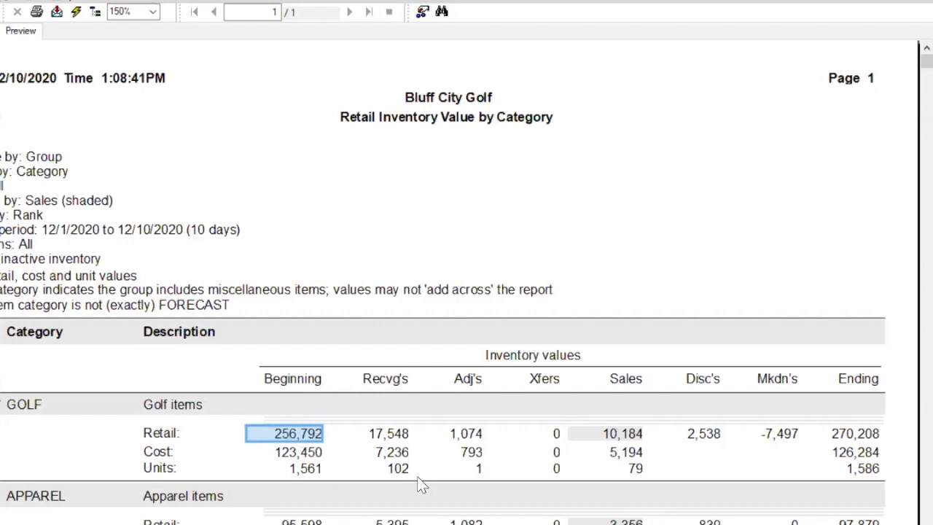
click(390, 434)
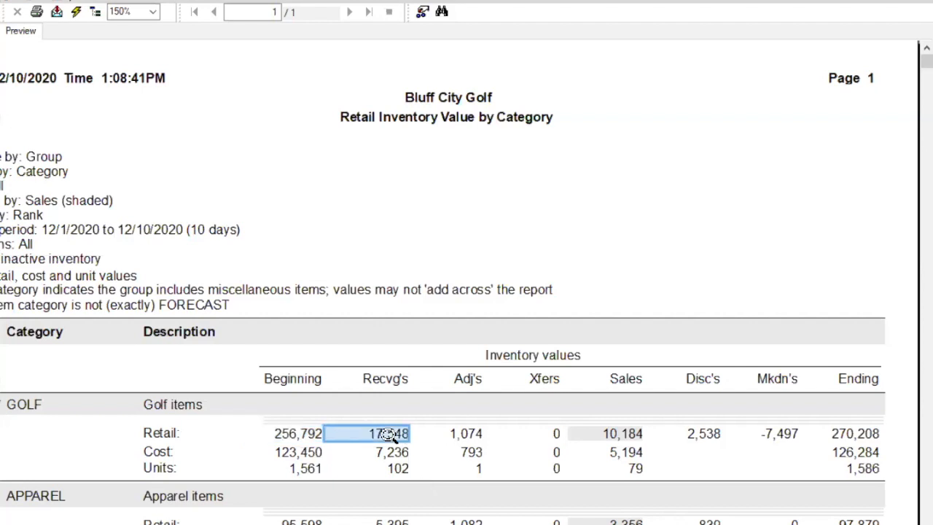
click(627, 434)
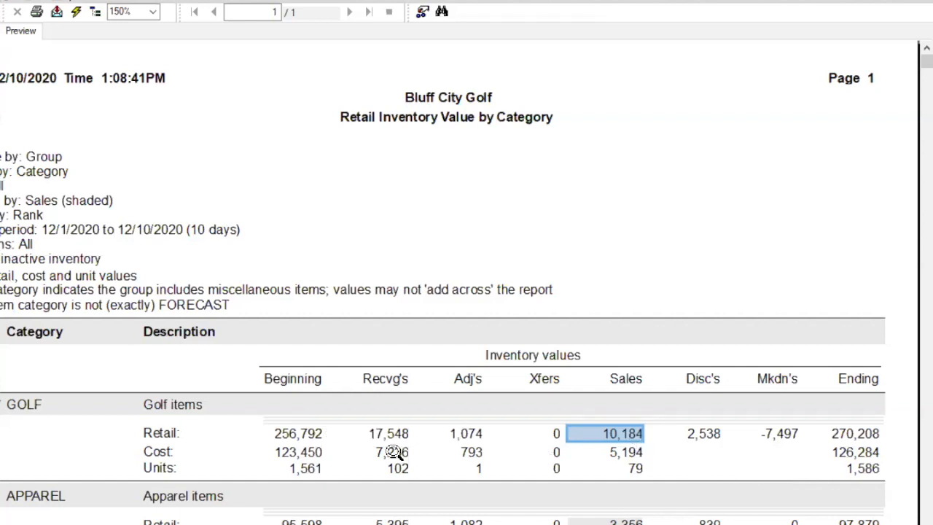
click(464, 437)
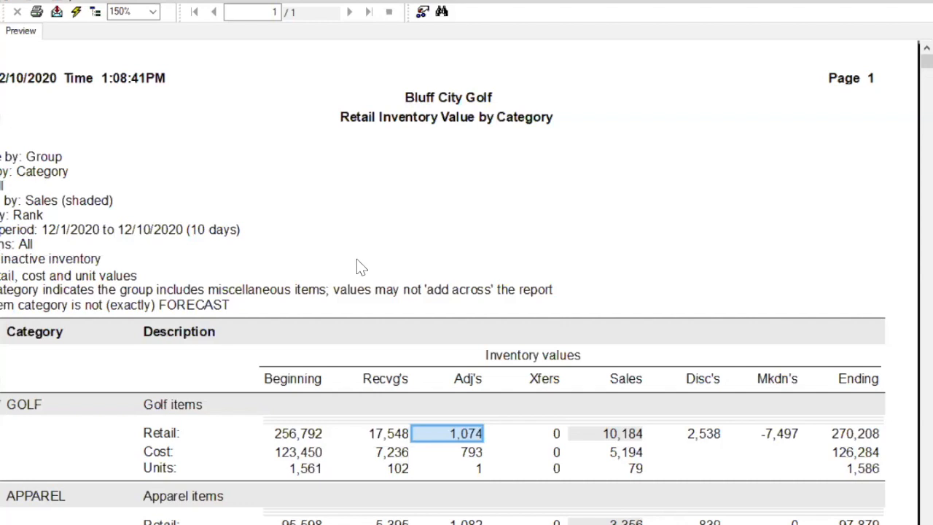
scroll(358, 259, down, 3)
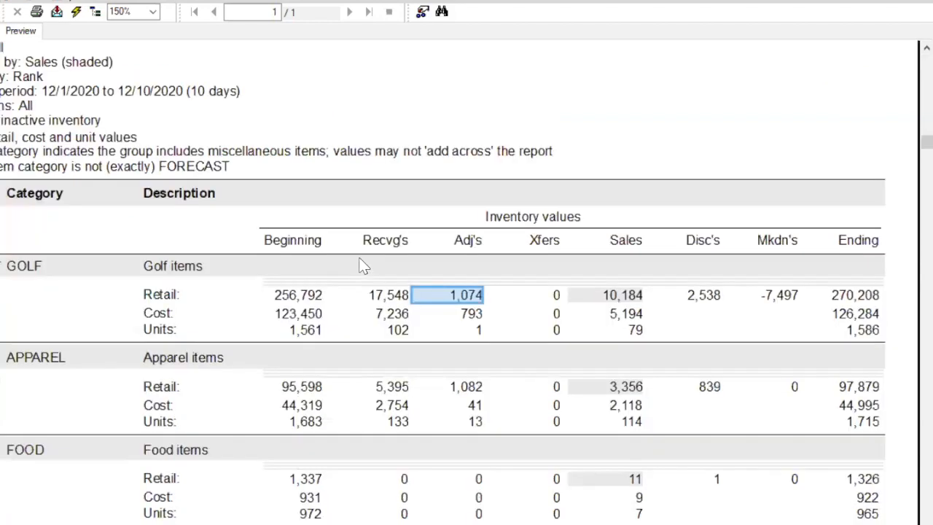
scroll(362, 266, down, 3)
scroll(363, 266, up, 3)
Step: Include location detail in the report for all locations and preview it
click(683, 119)
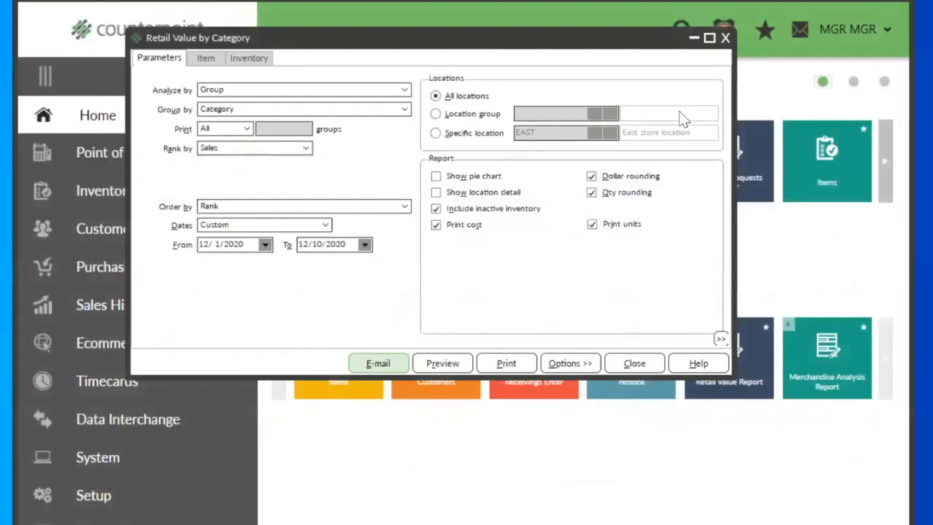
click(435, 194)
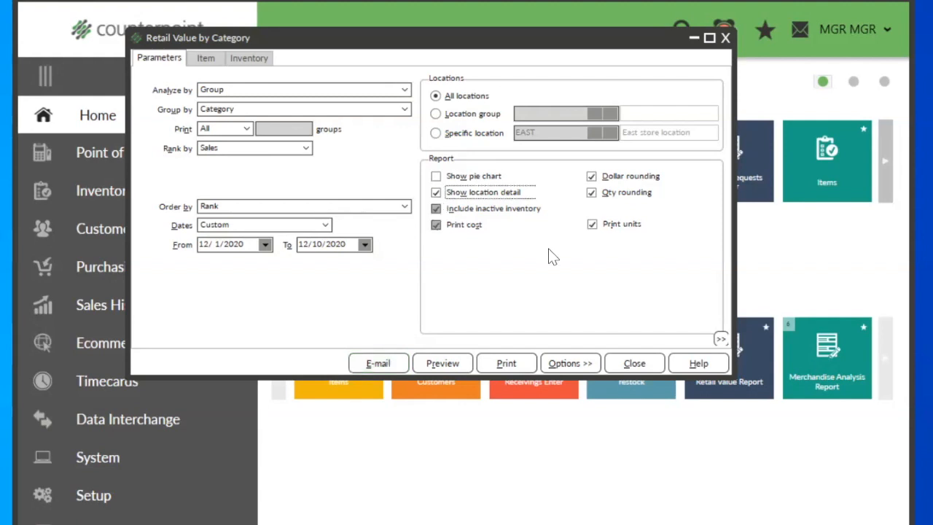
click(423, 363)
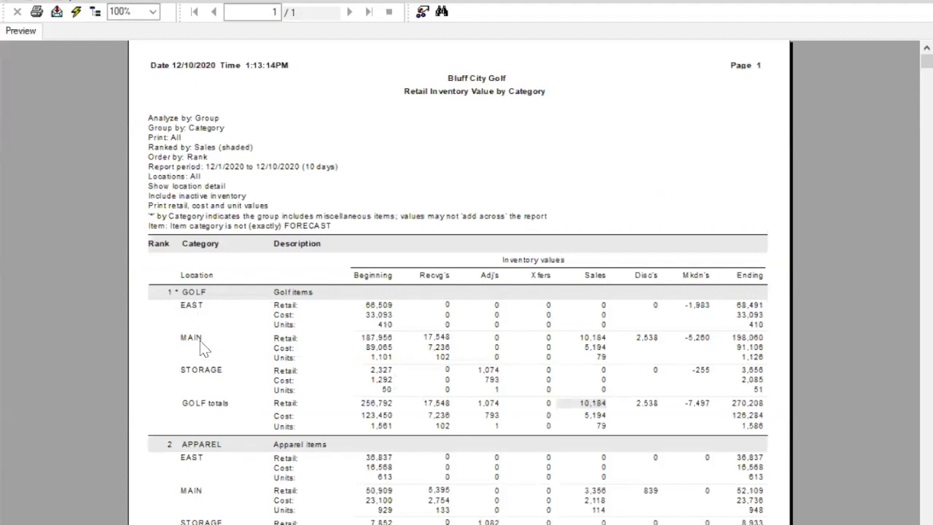
Step: Examine golf's retail totals and its EAST, MAIN and STORAGE breakdown, including the sales at each location
click(280, 405)
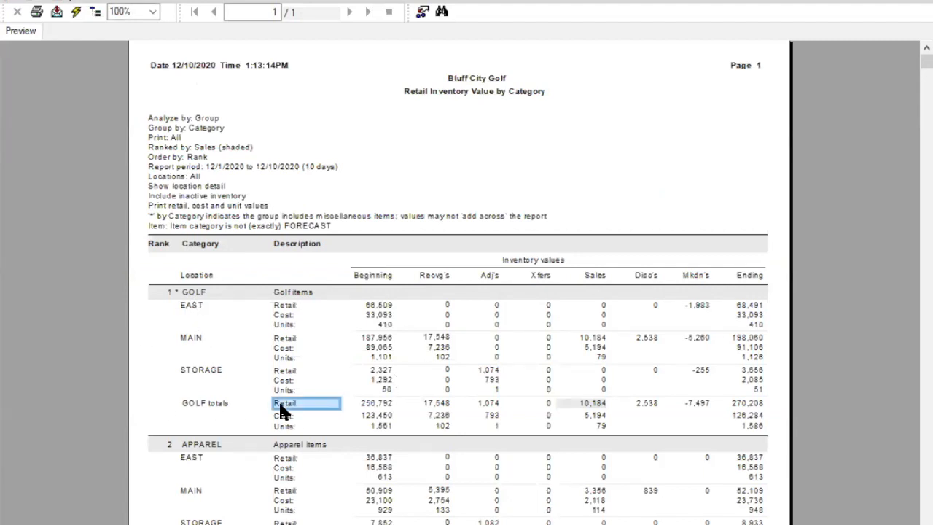
click(380, 405)
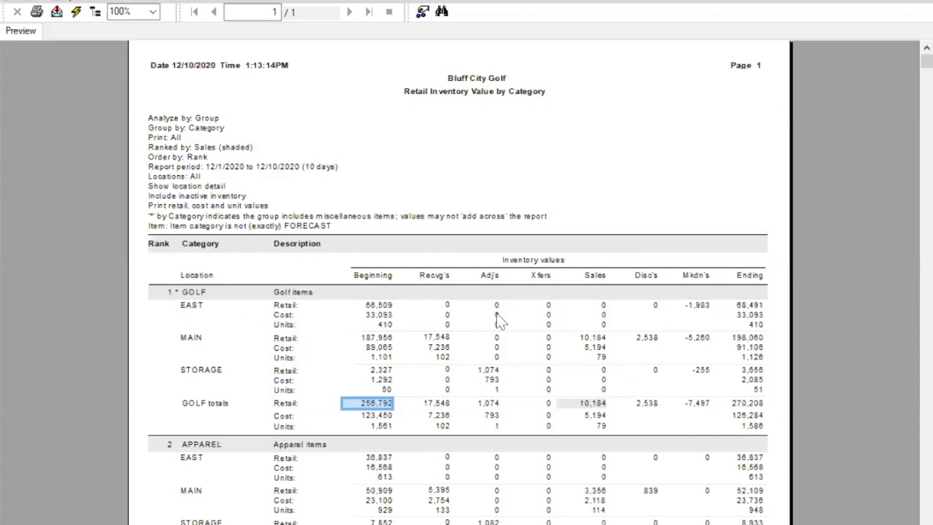
click(594, 306)
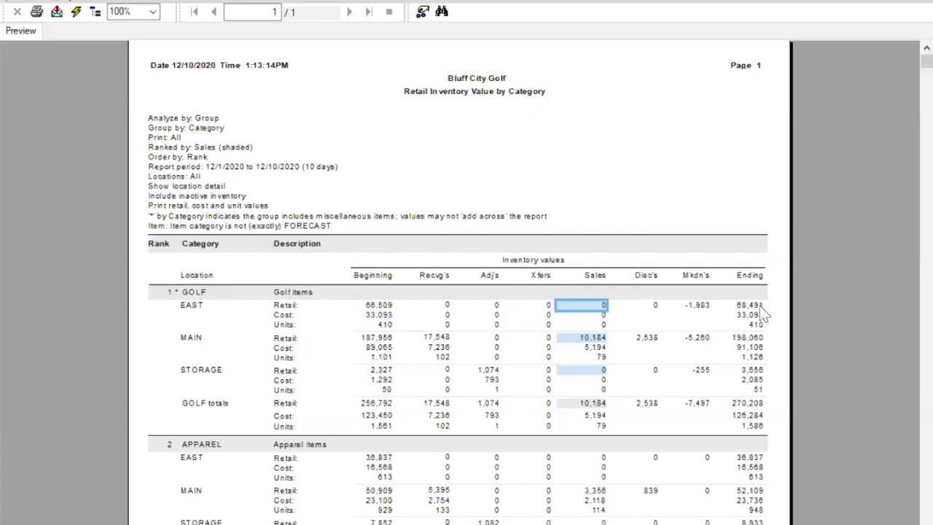
click(571, 178)
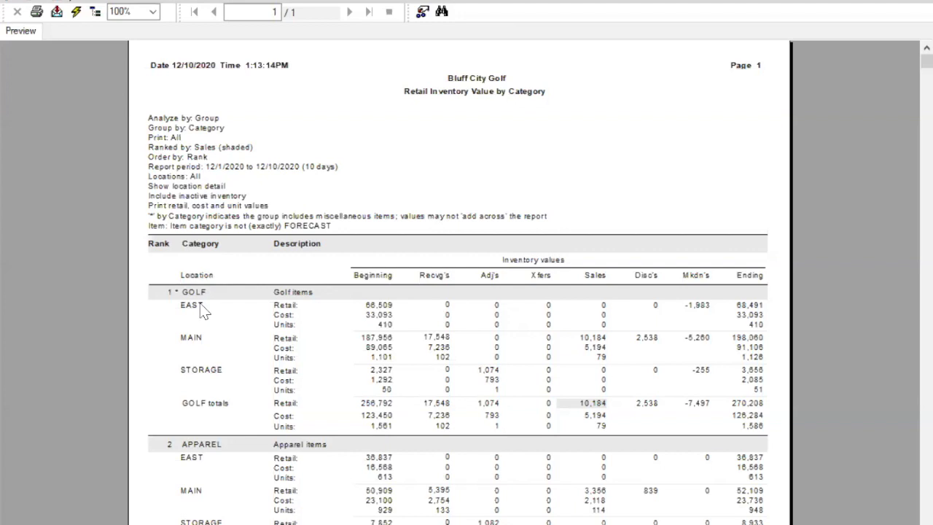
click(177, 217)
scroll(624, 325, down, 3)
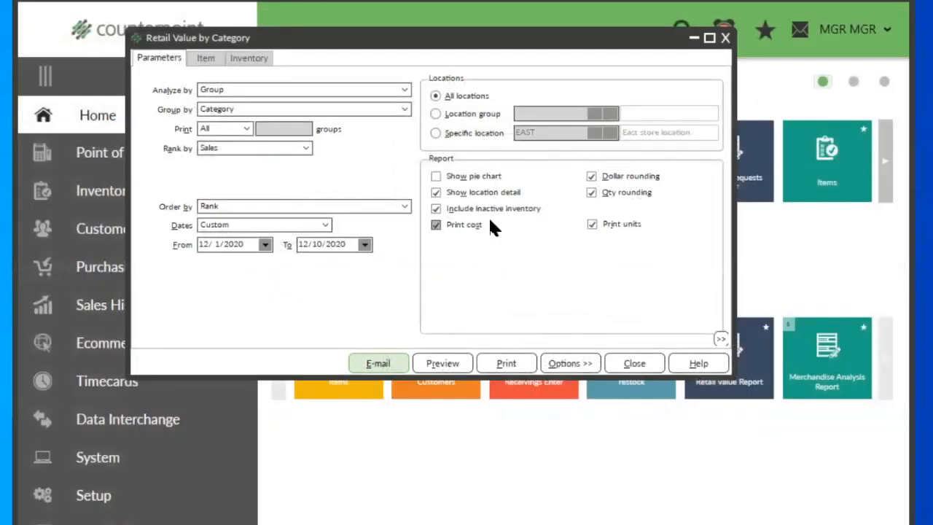
Step: Limit the report to the specific location MAIN and preview it
click(436, 135)
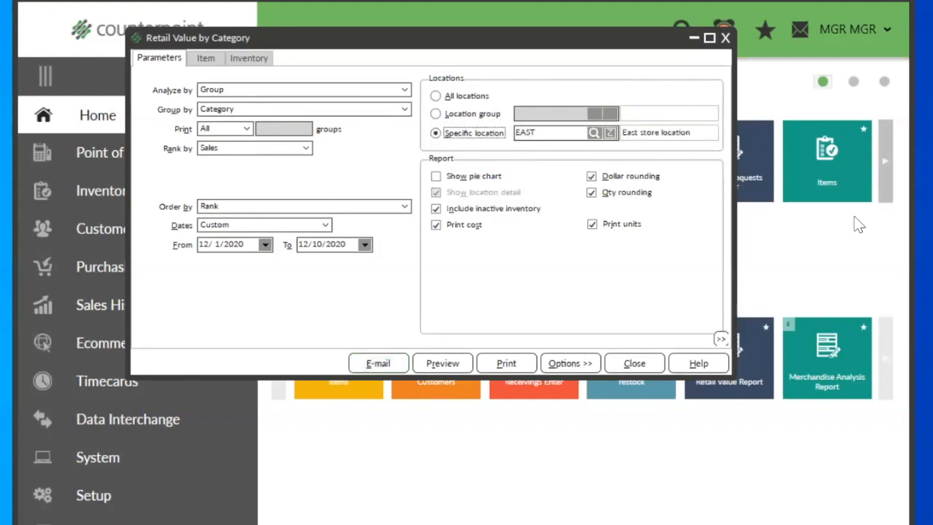
click(592, 136)
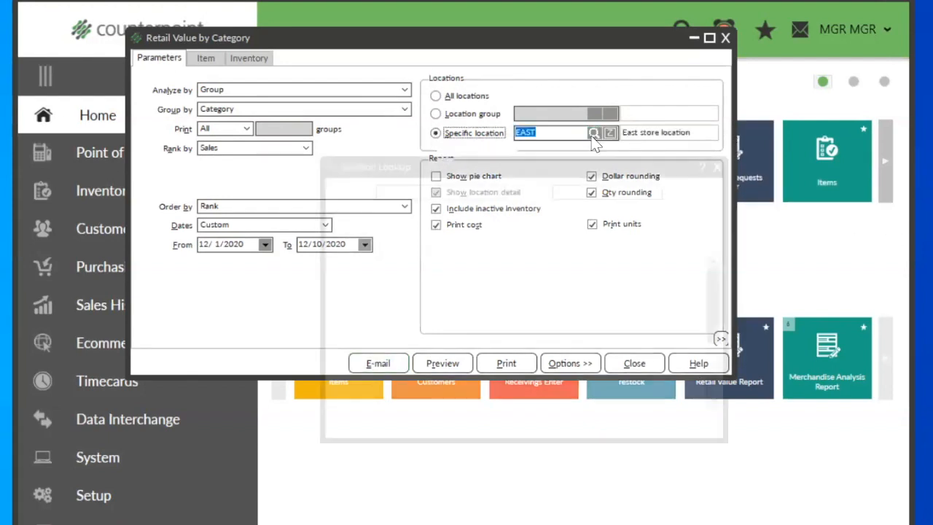
click(349, 294)
click(567, 432)
click(442, 363)
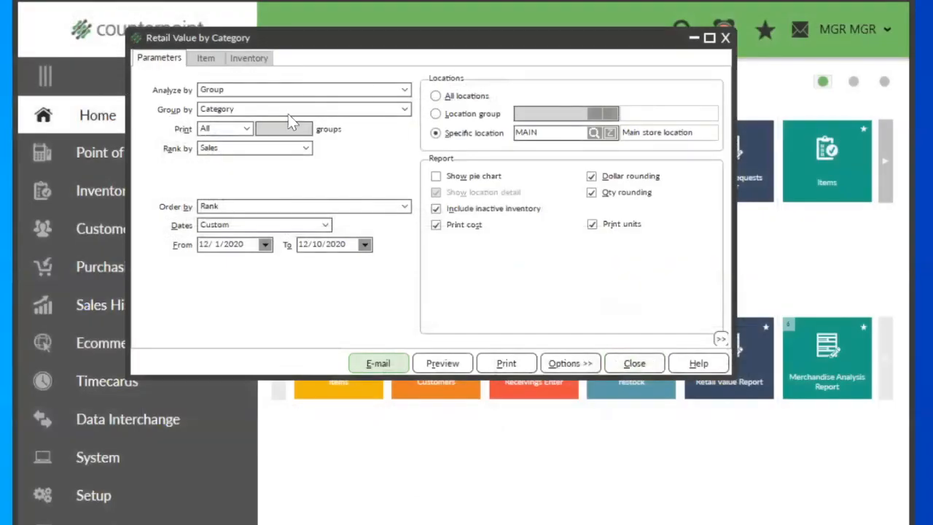
Step: Rank the report by Retail ending balance and preview it
click(307, 151)
click(307, 150)
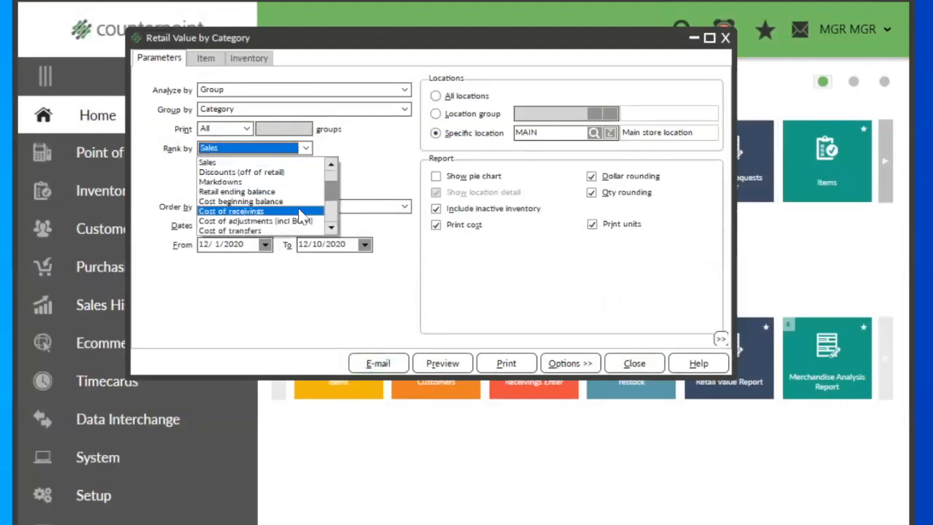
scroll(276, 210, down, 2)
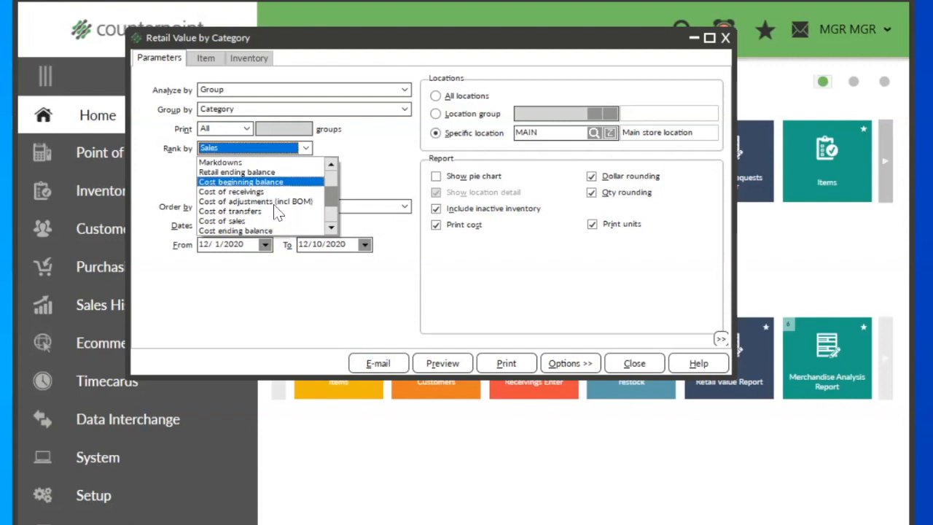
scroll(277, 211, down, 3)
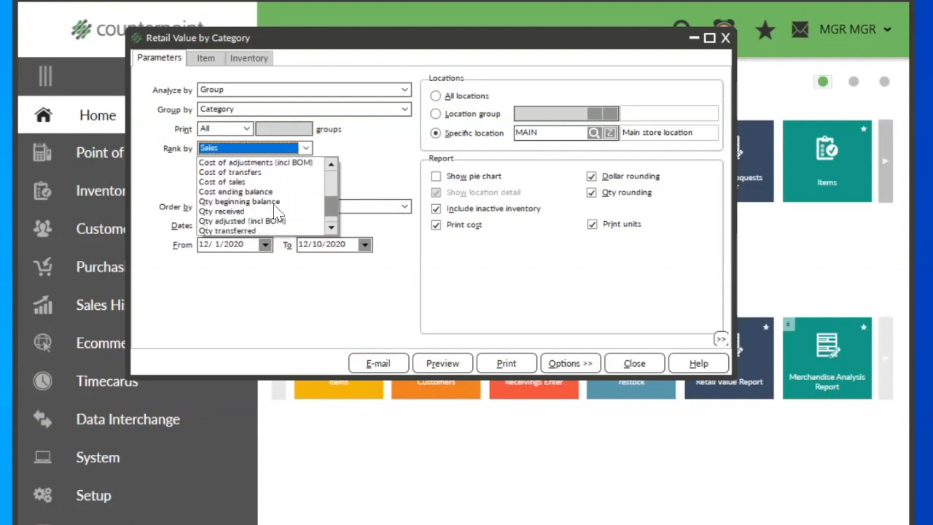
scroll(276, 211, up, 2)
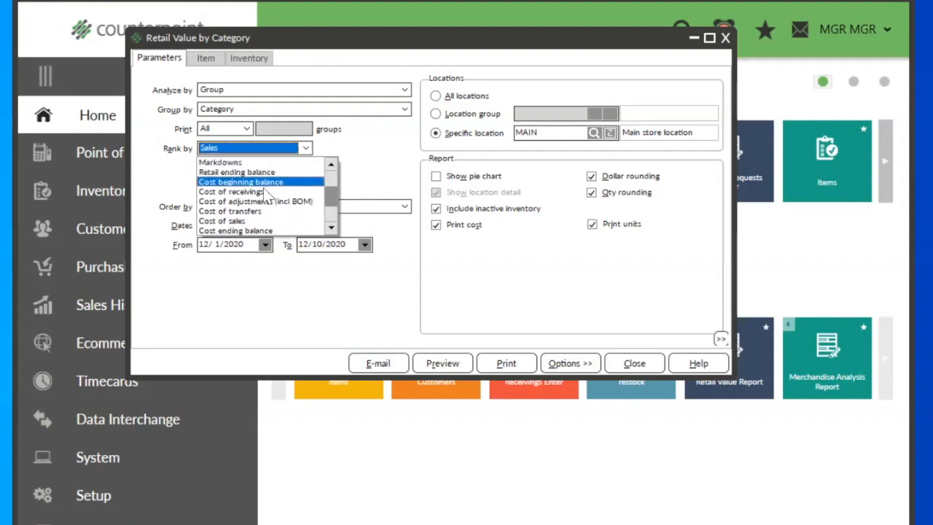
click(250, 174)
click(447, 365)
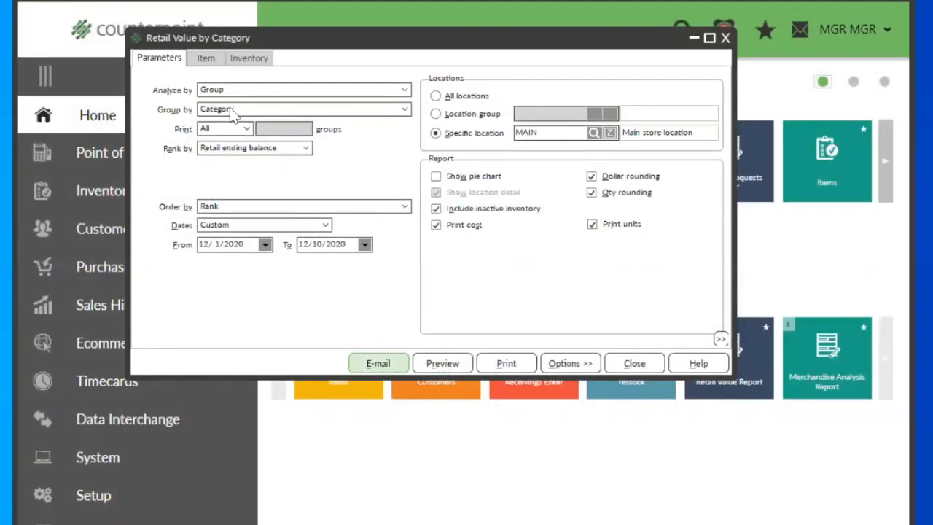
Step: Group the report by Categ/Subcat for item categories from GOLF to GOLF and preview it
click(231, 111)
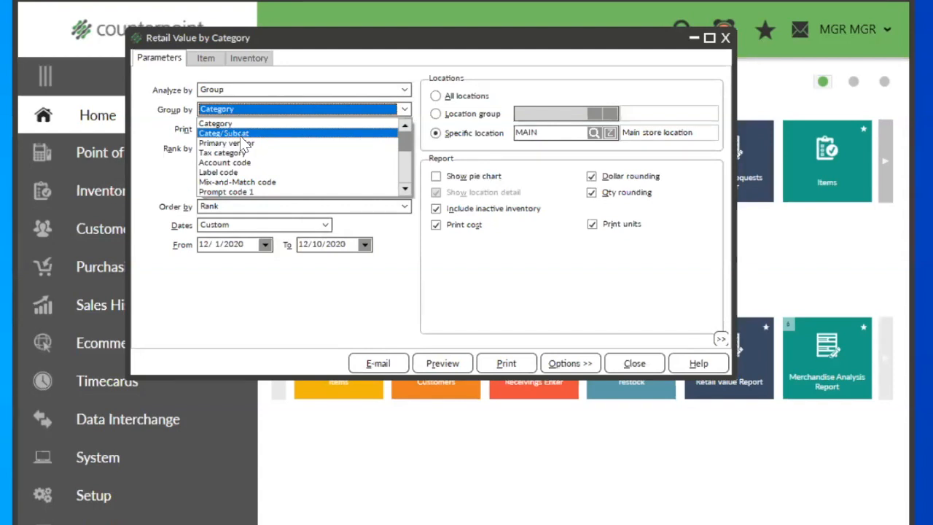
click(247, 135)
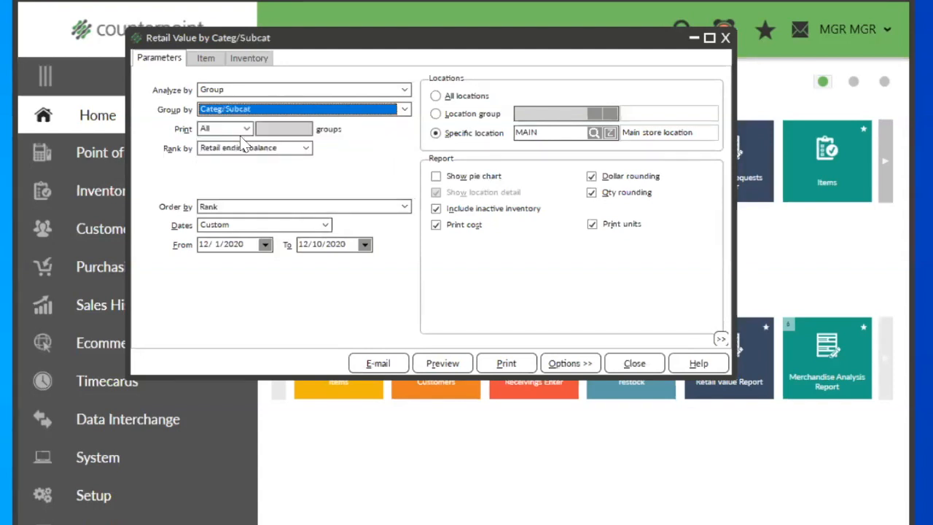
click(207, 60)
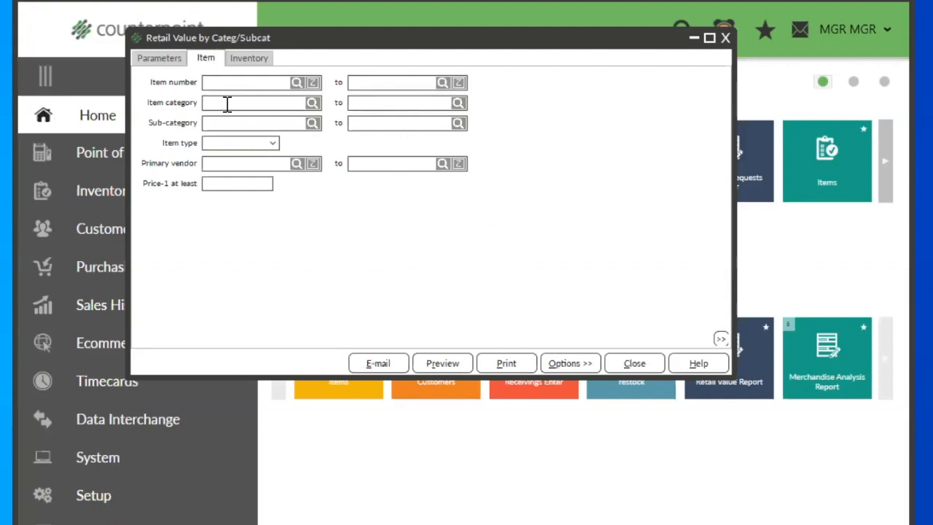
text(GOLF)
key(Tab)
text(GOLF)
click(449, 363)
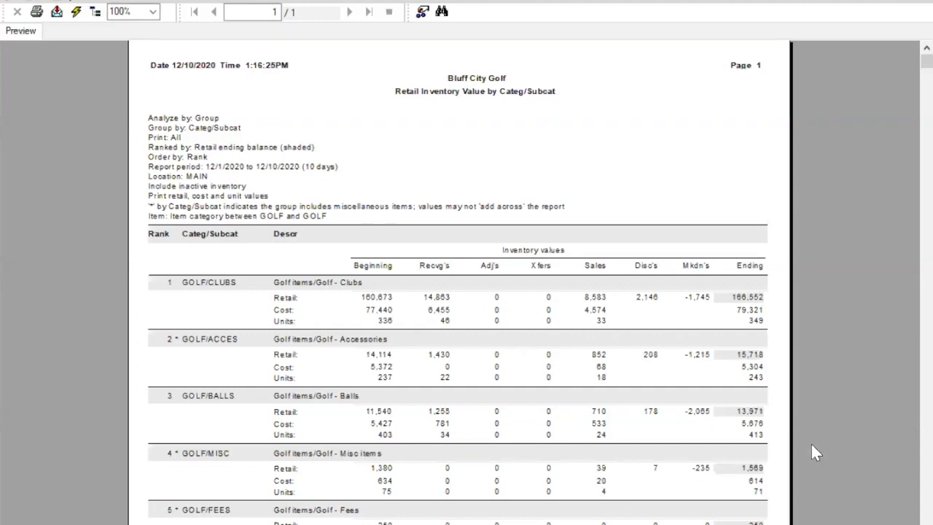
scroll(811, 443, down, 4)
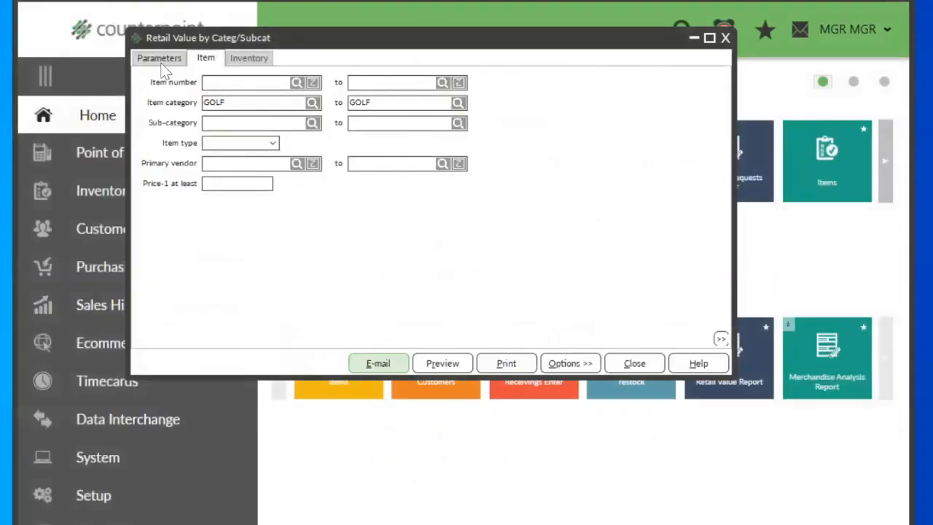
Step: Return to the report parameters and review the available grouping choices, including prompt codes, item attributes and code profiles
click(156, 59)
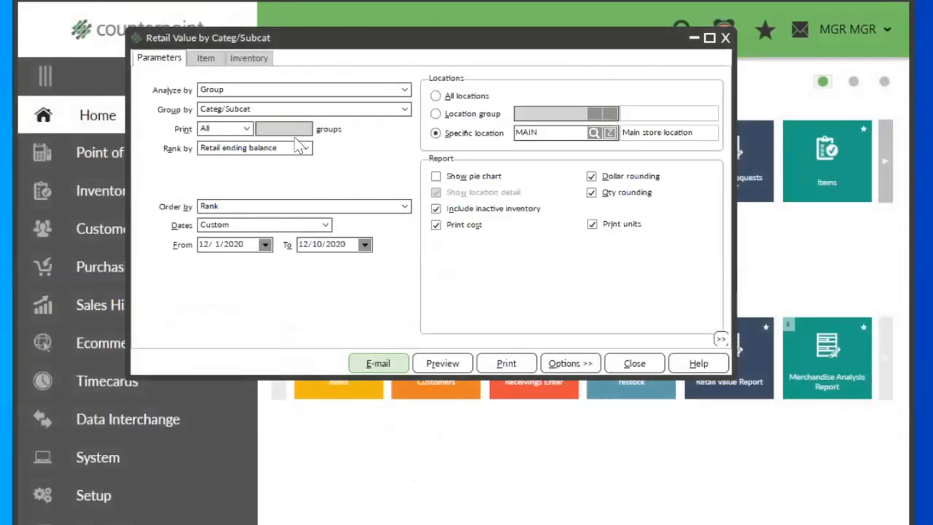
click(246, 109)
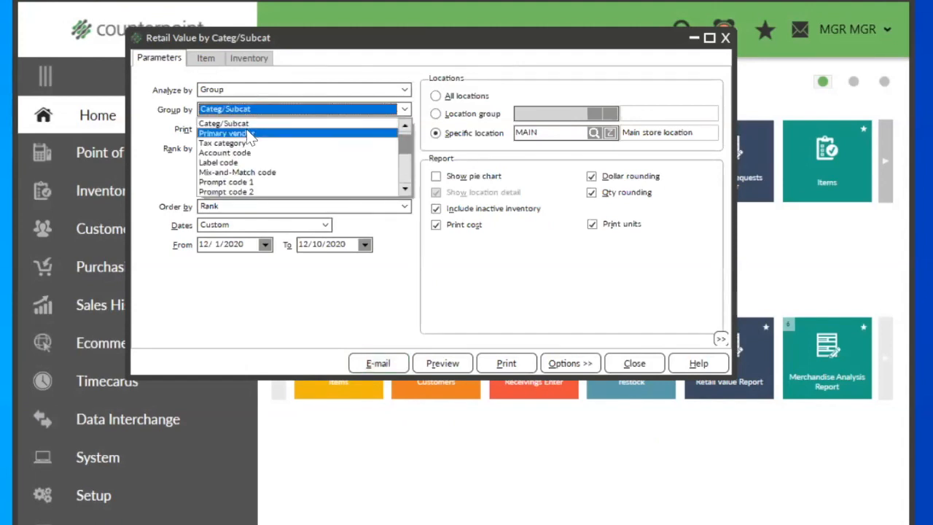
click(407, 175)
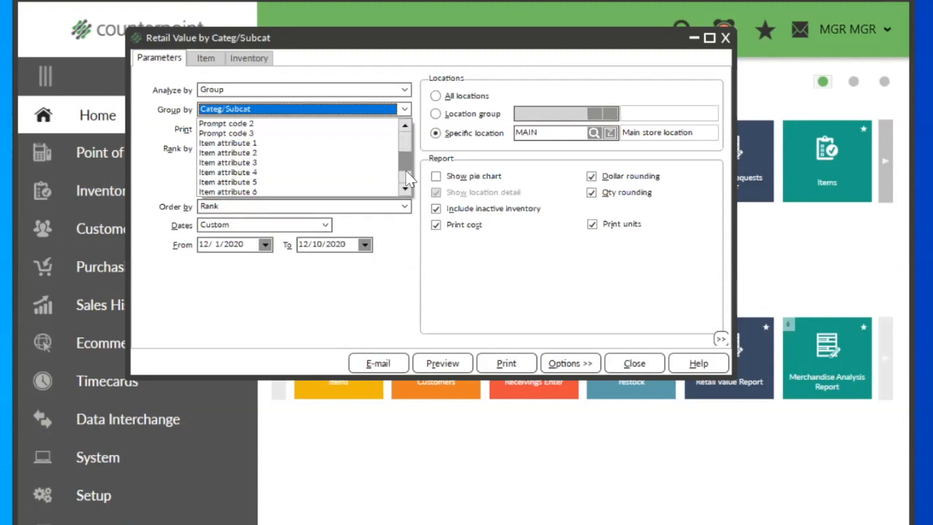
scroll(408, 180, down, 2)
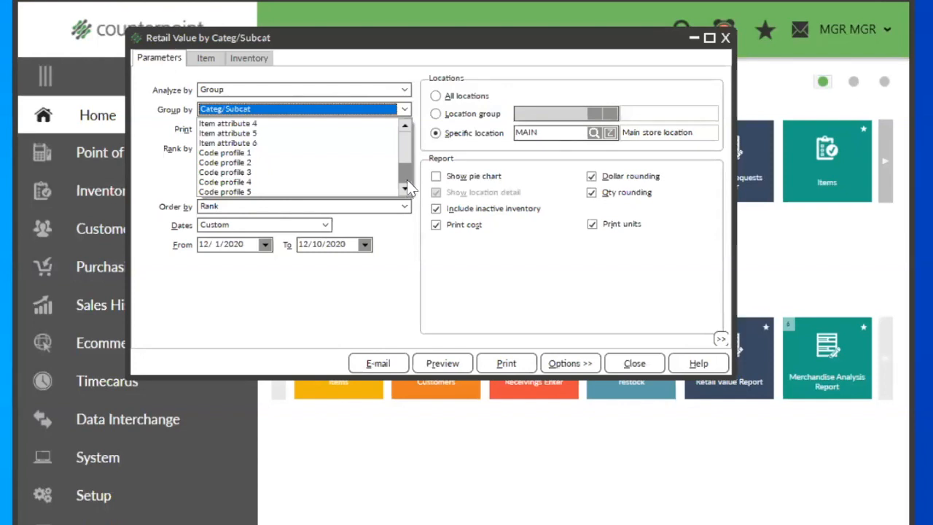
click(392, 297)
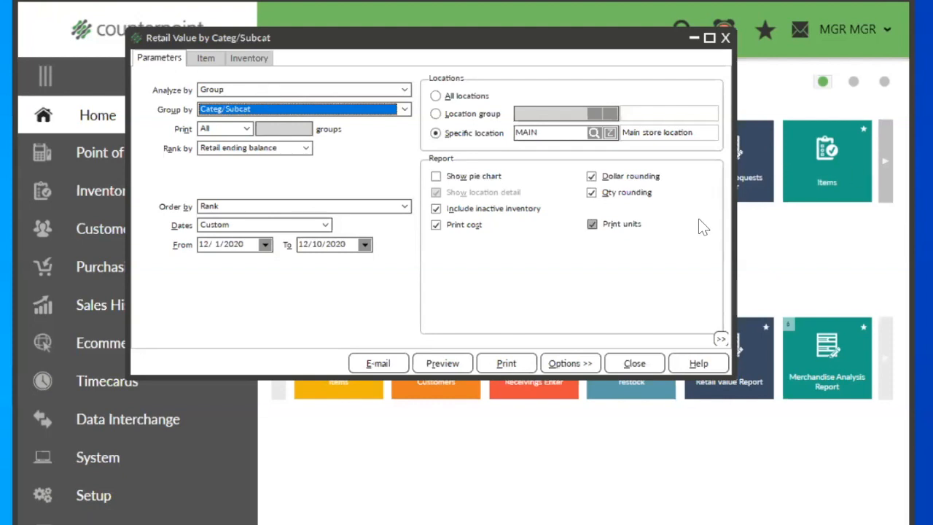
Step: Set the report to analyze by Item instead of Group
click(224, 92)
click(224, 93)
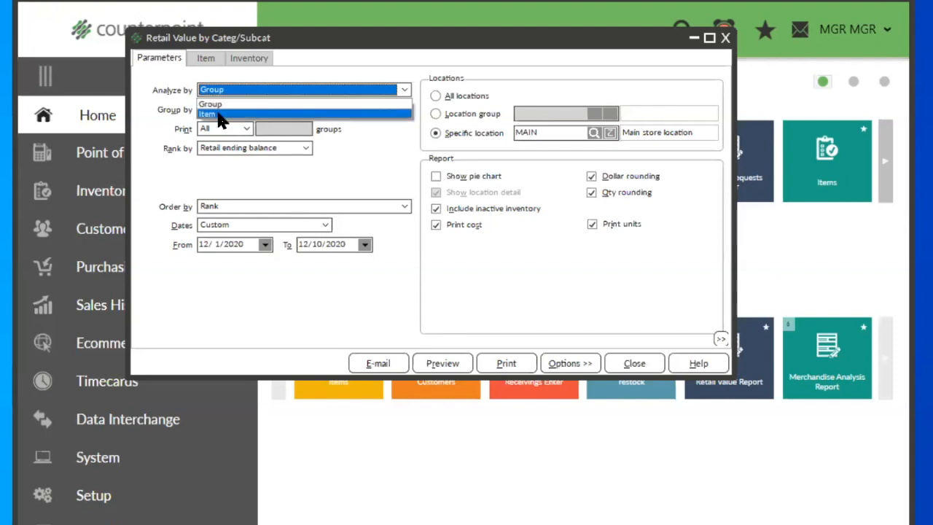
click(219, 115)
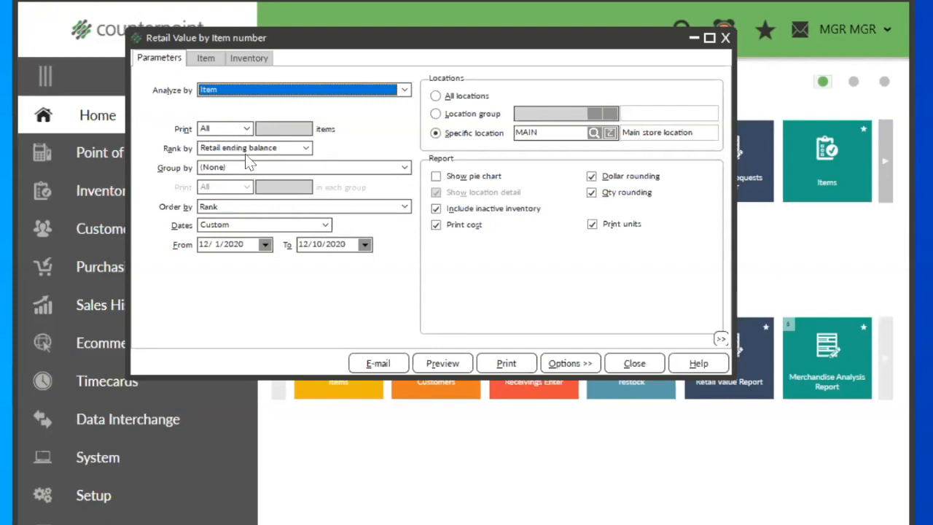
Step: Rank the item report by Qty sold, check that the item filters are empty, and preview it
click(306, 149)
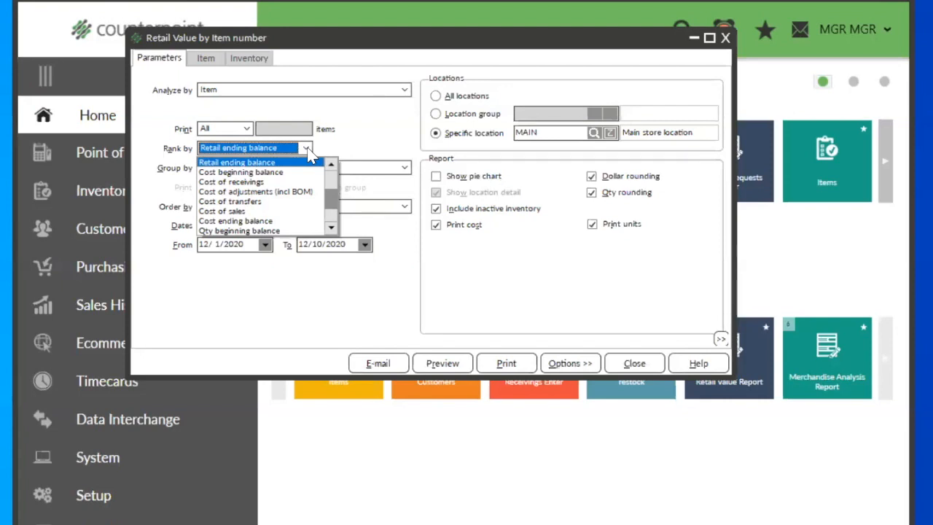
click(331, 227)
click(330, 228)
click(331, 227)
click(331, 228)
click(331, 229)
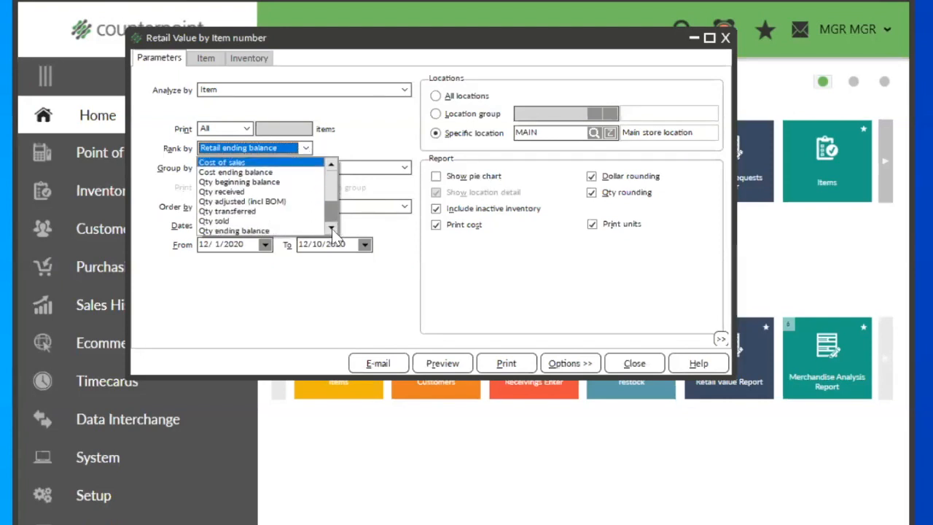
click(242, 223)
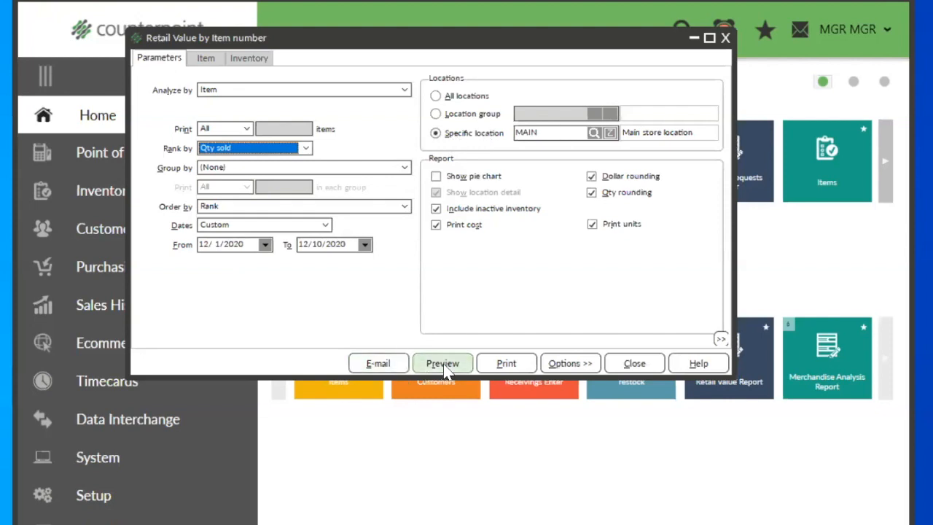
click(207, 61)
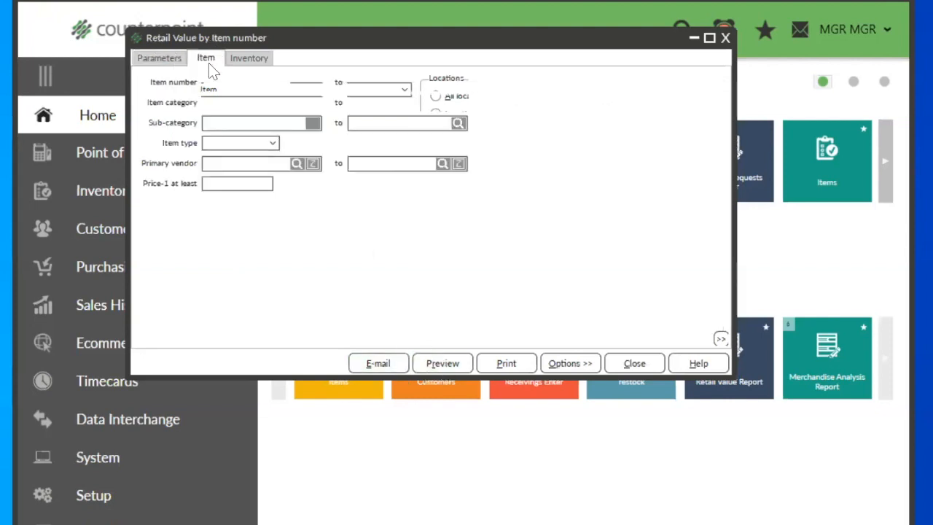
click(146, 61)
click(441, 363)
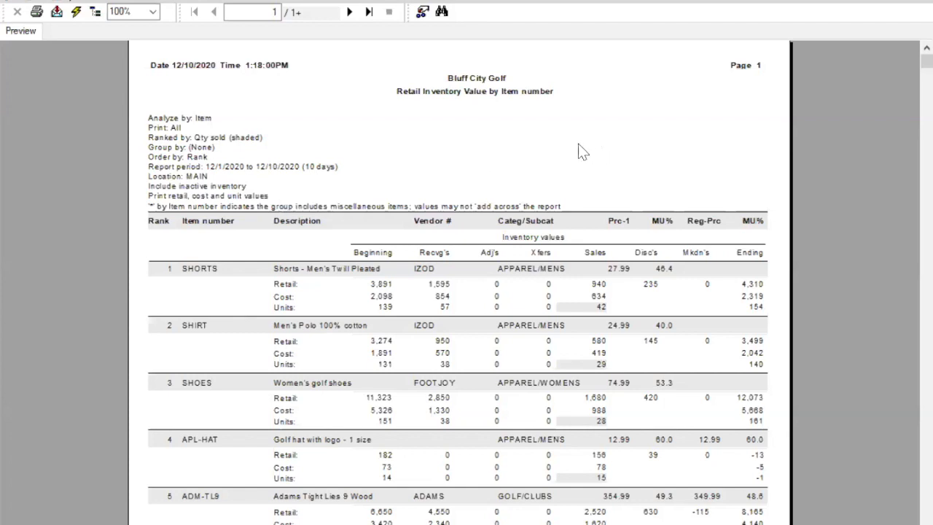
Step: Page through the report preview to examine the items ranked by quantity sold, down to the lowest-ranked ones
scroll(578, 144, down, 3)
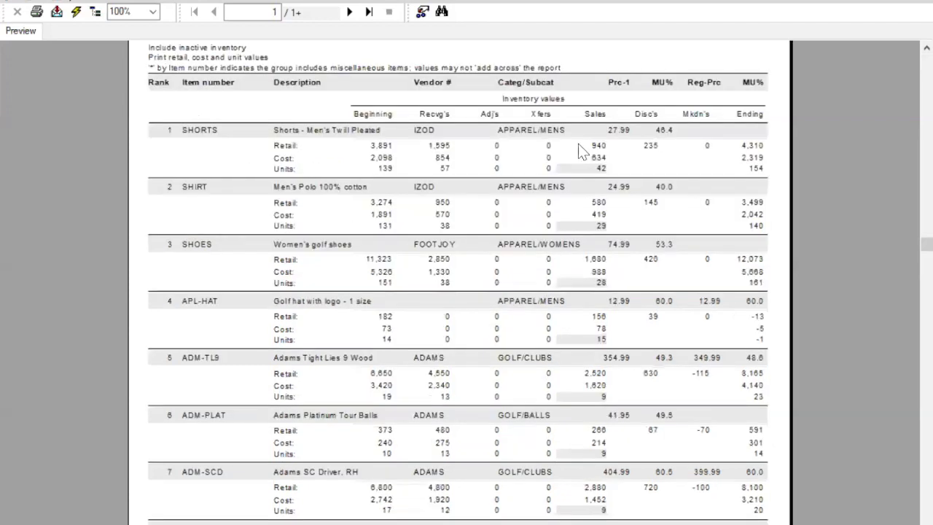
scroll(578, 143, down, 5)
click(349, 12)
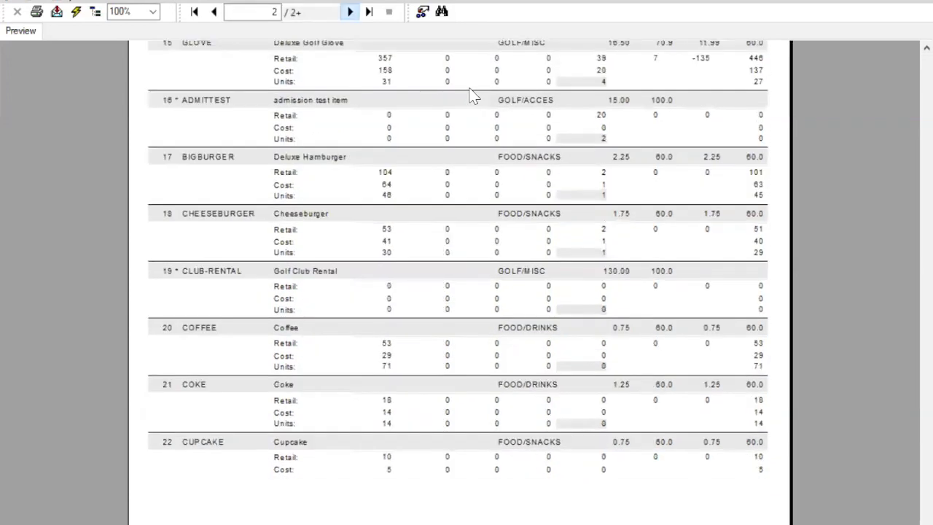
click(350, 12)
click(350, 12)
click(350, 12)
click(350, 11)
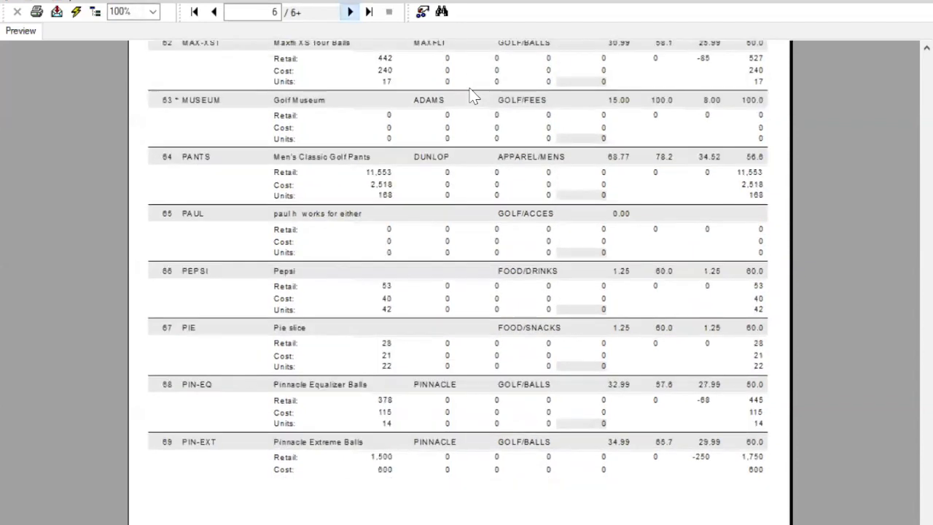
click(350, 12)
click(349, 11)
click(350, 11)
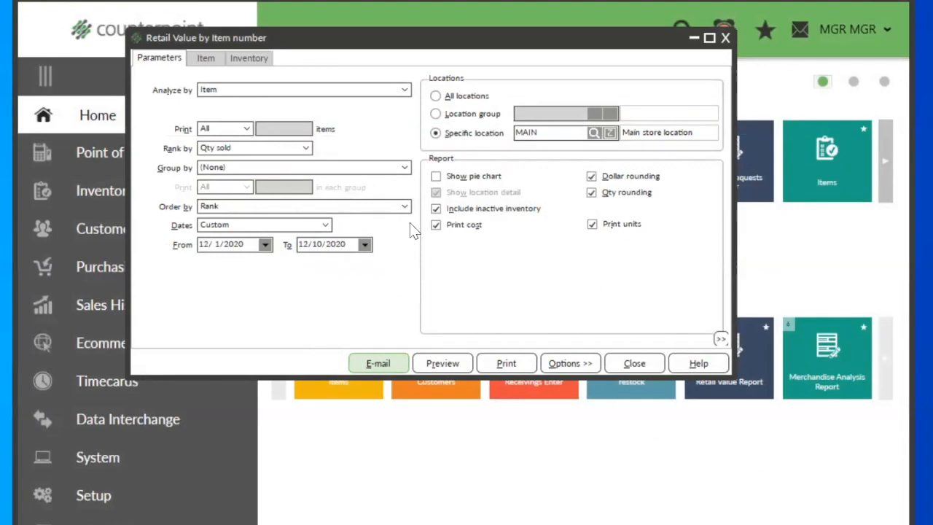
Step: Limit the report to the Top 20 items and preview it, checking both pages and the retail sales of the women's golf shoes
click(247, 129)
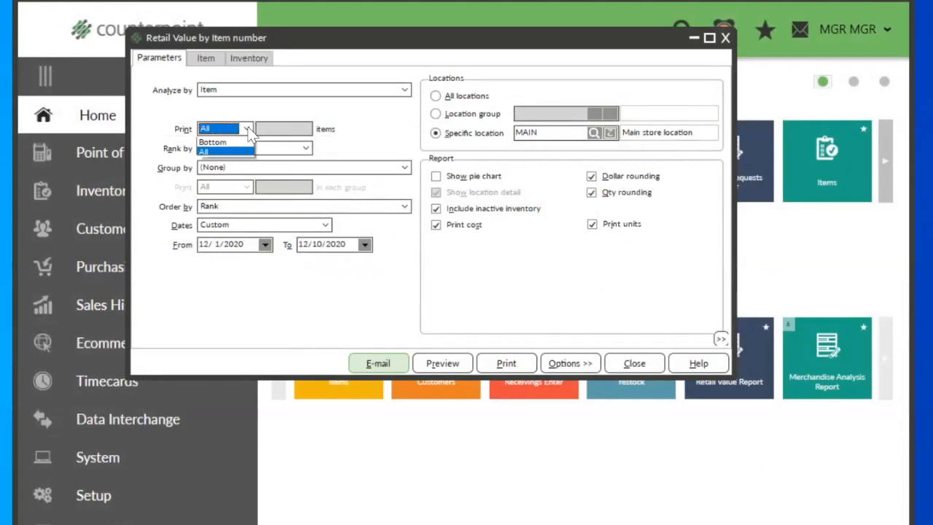
click(218, 140)
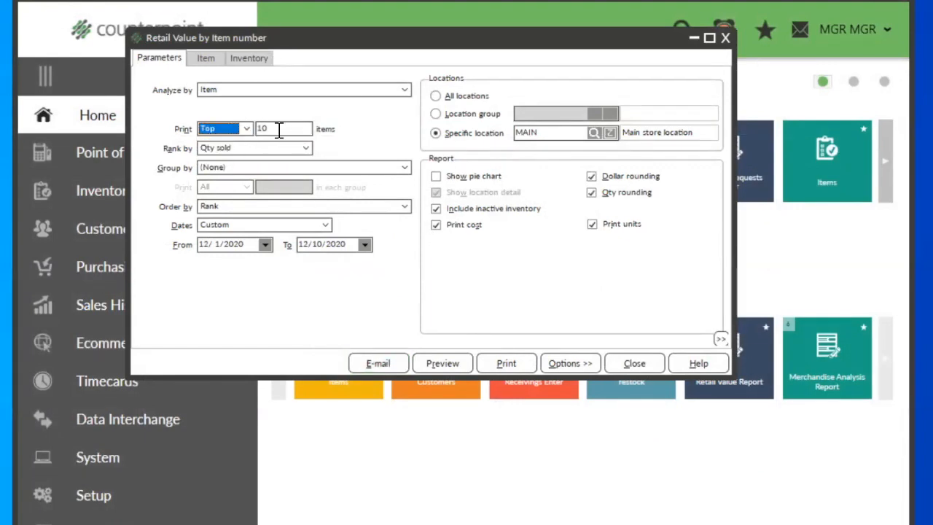
double_click(279, 129)
text(20)
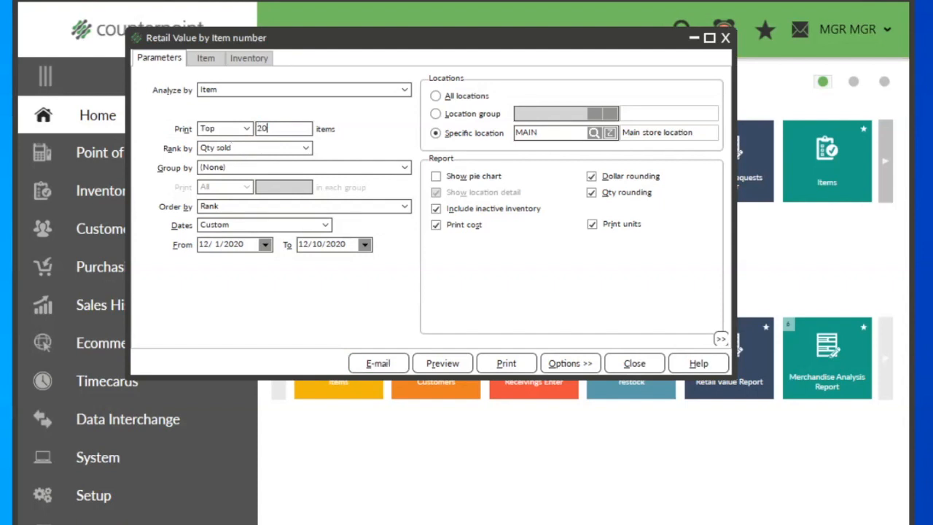
click(446, 368)
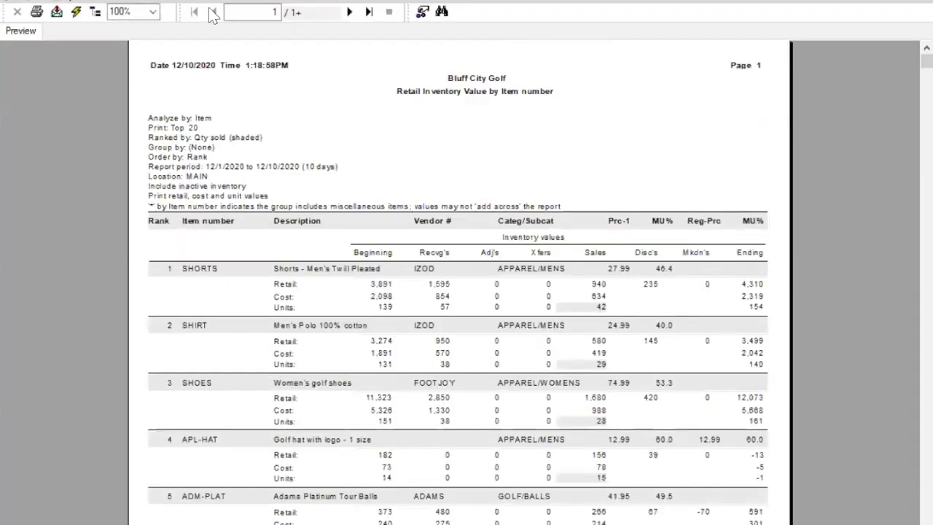
click(211, 12)
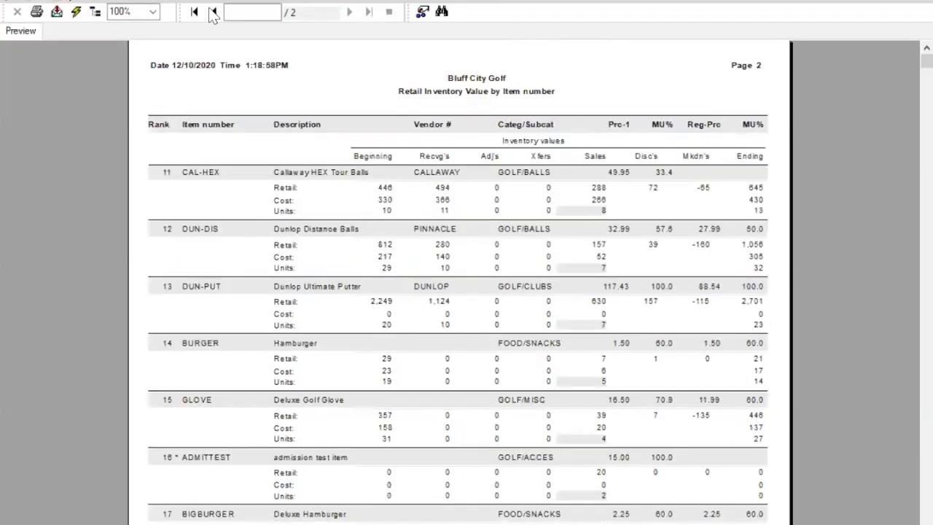
click(213, 12)
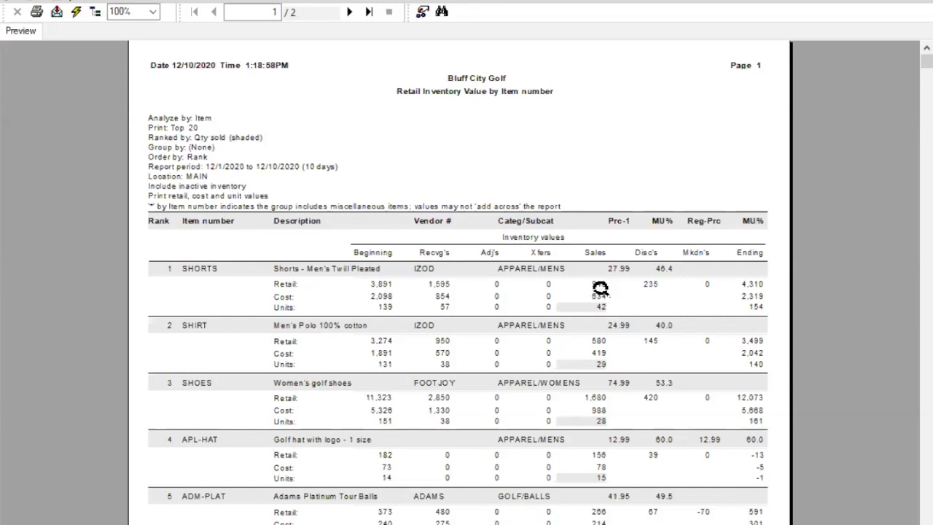
click(595, 397)
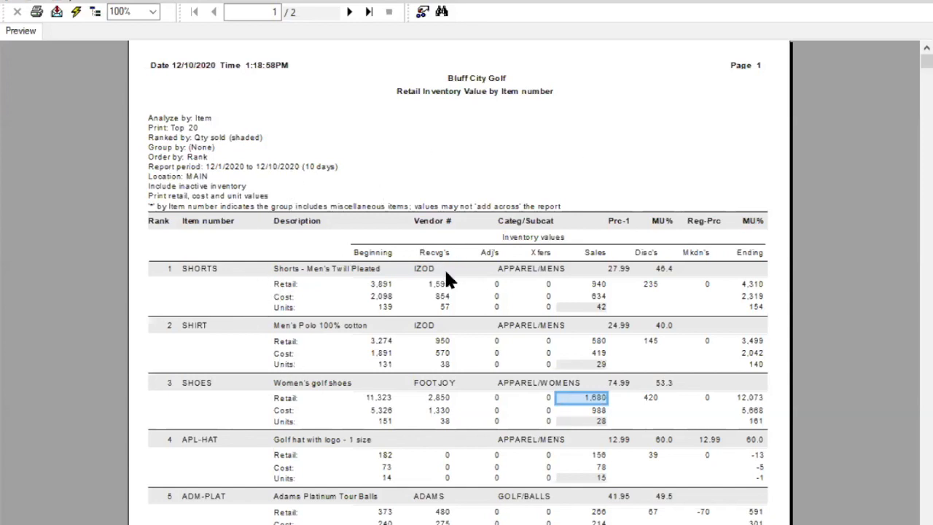
click(526, 130)
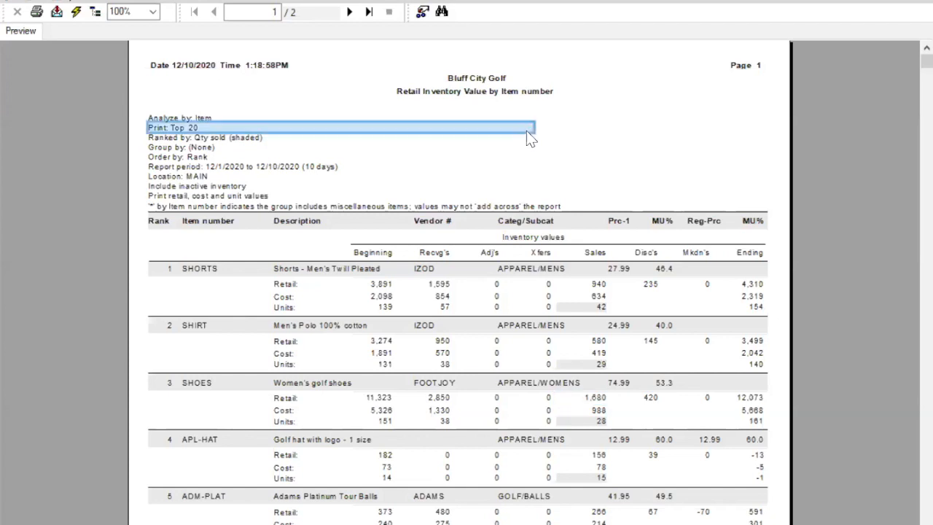
click(620, 153)
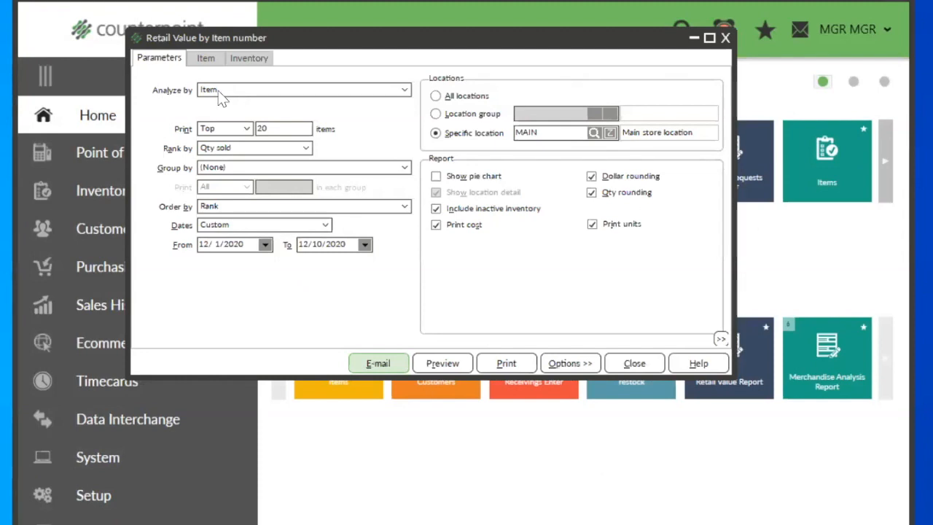
Step: Set the report to print All items grouped by Category, with the Top 5 in each group
click(246, 128)
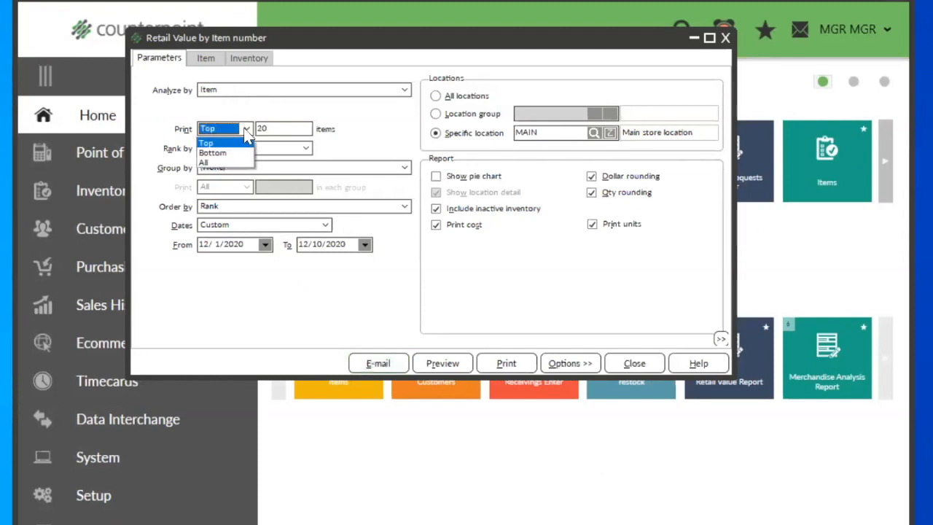
click(221, 163)
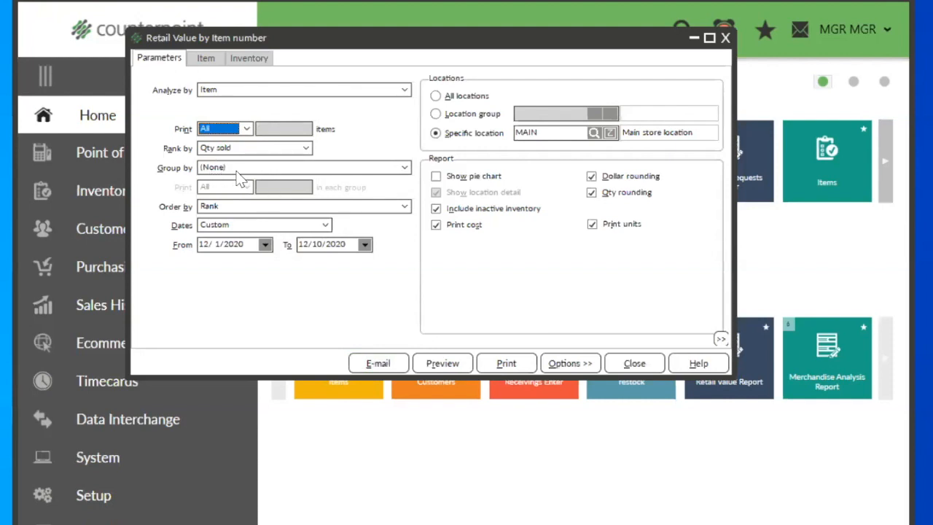
click(239, 169)
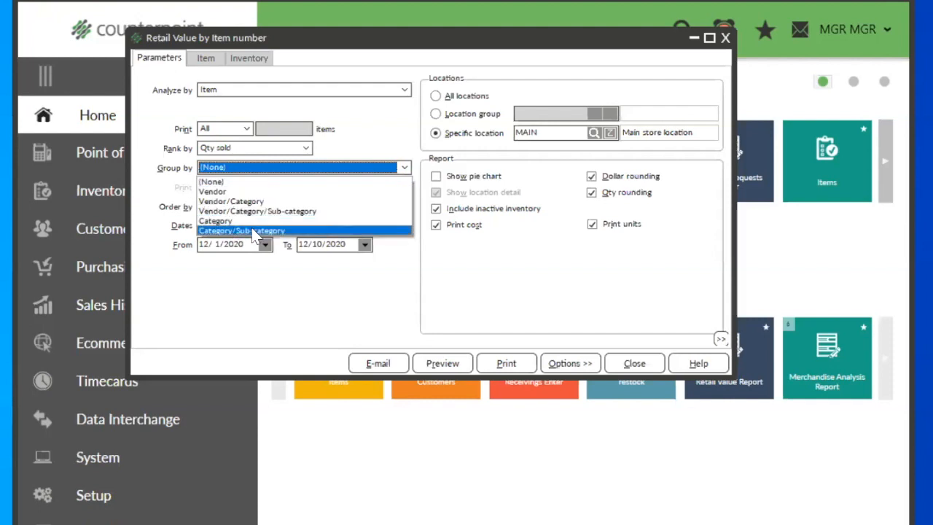
click(220, 222)
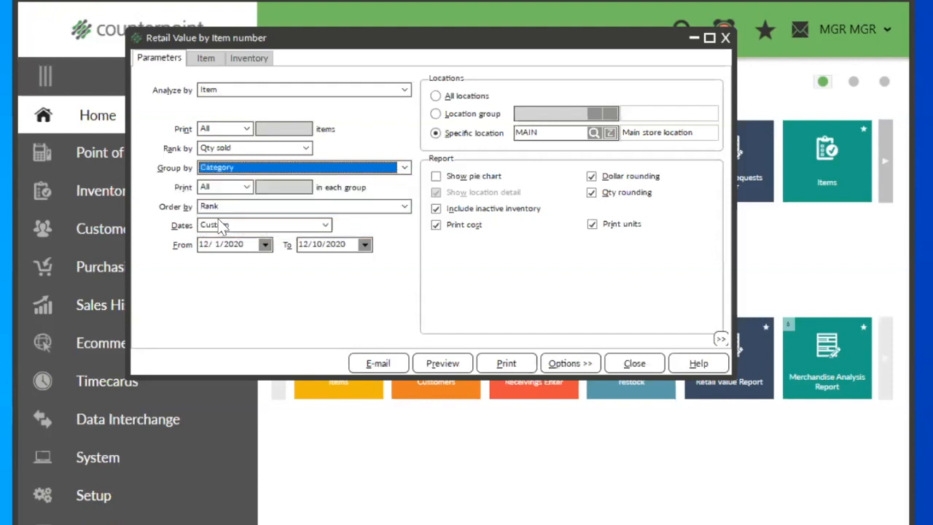
click(246, 188)
click(233, 205)
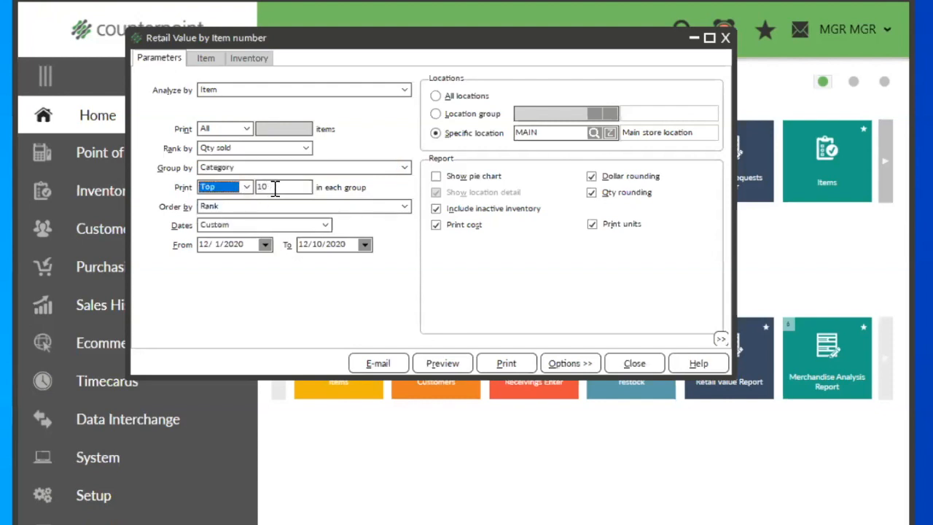
click(276, 187)
text(5)
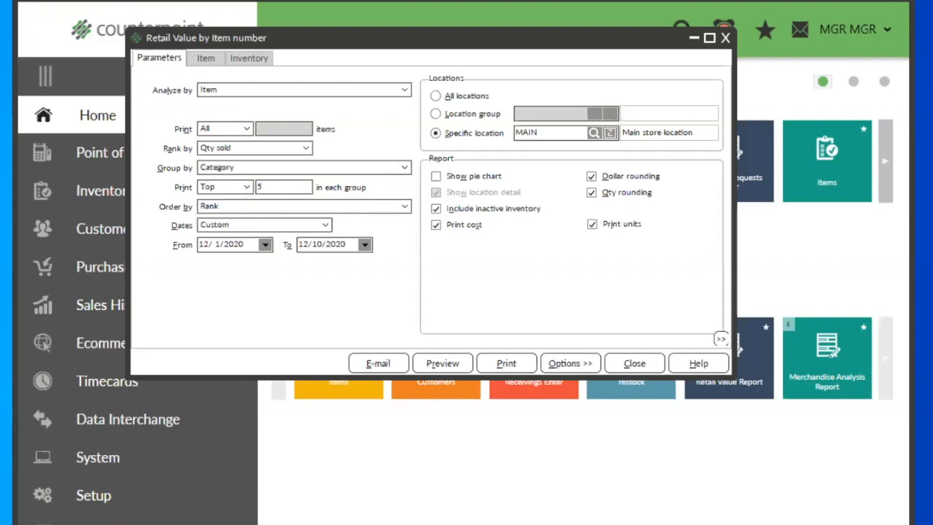
key(Tab)
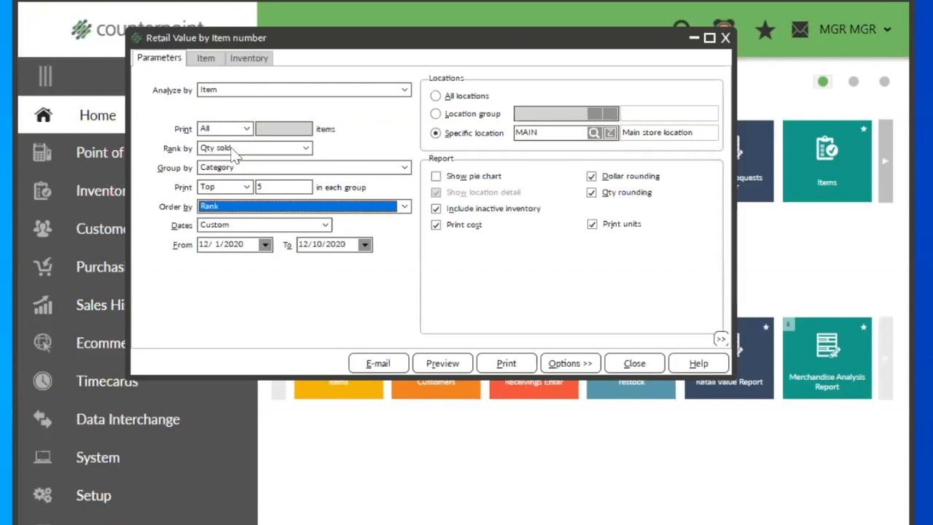
Step: Rank the category-grouped report by Sales and preview it
click(305, 148)
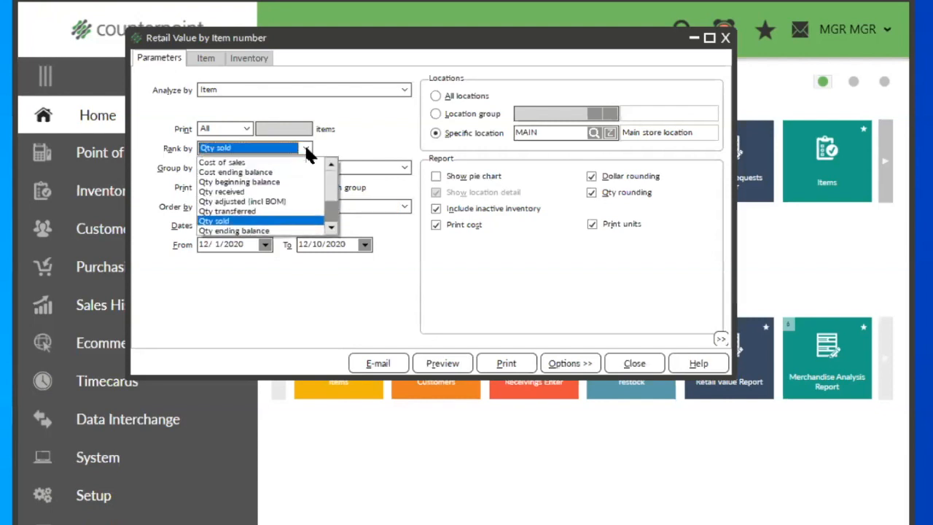
scroll(256, 210, up, 2)
scroll(256, 206, up, 2)
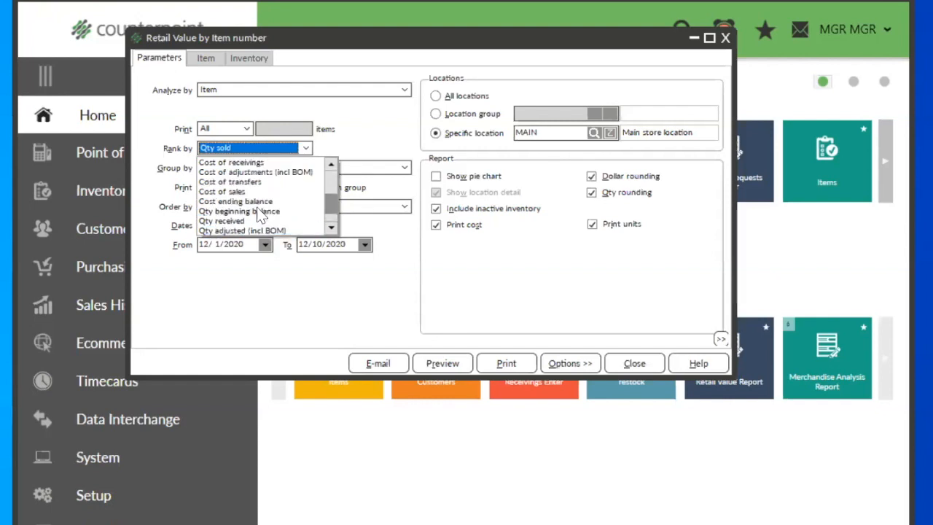
scroll(260, 211, down, 4)
scroll(260, 212, up, 7)
scroll(259, 211, up, 2)
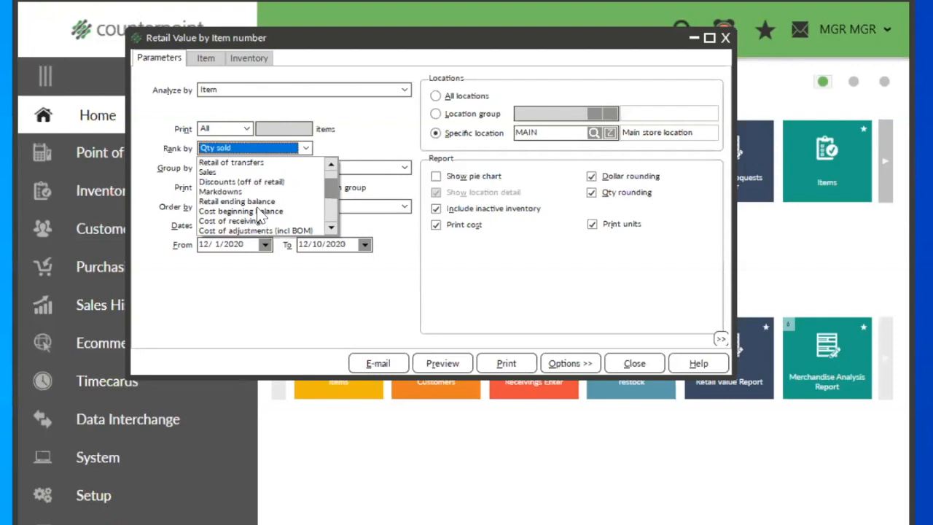
click(204, 172)
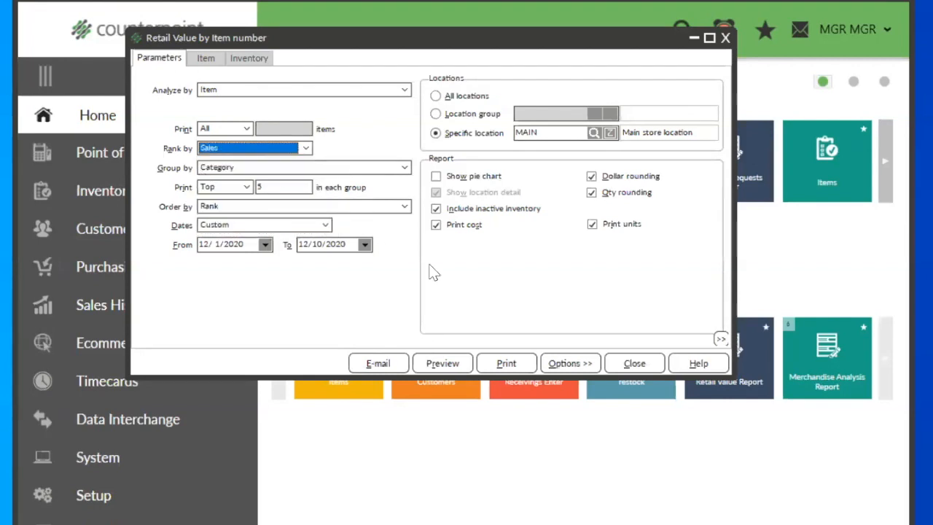
click(442, 362)
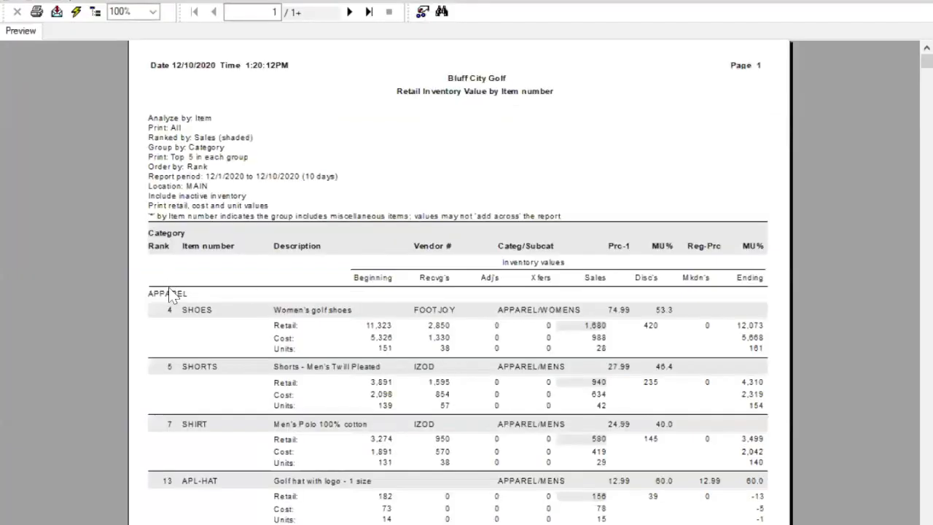
Step: Examine the top-selling items listed under the APPAREL, FOOD and GOLF categories in the preview
click(169, 295)
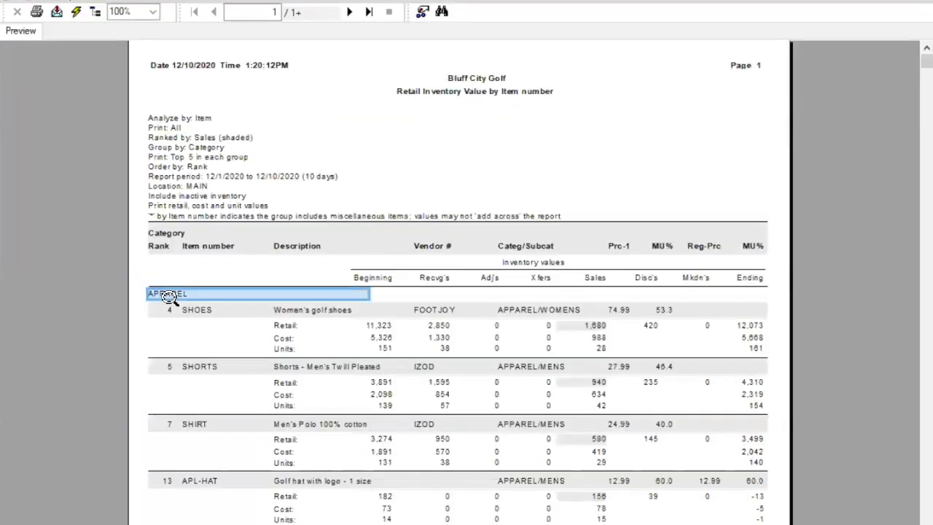
scroll(391, 337, down, 5)
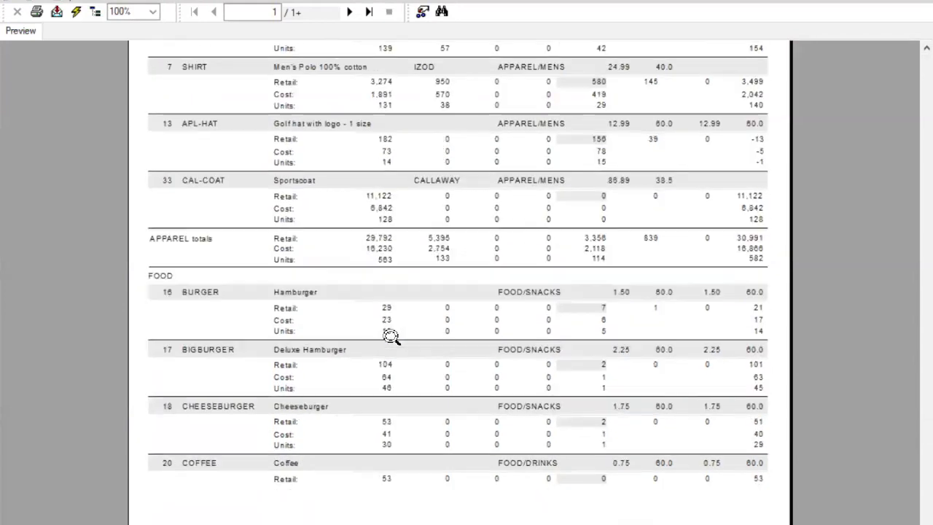
click(158, 277)
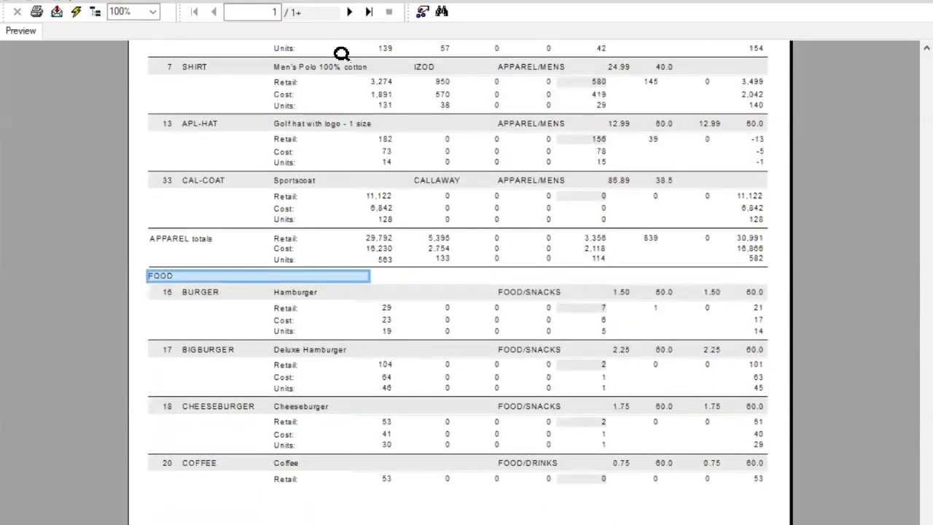
click(349, 12)
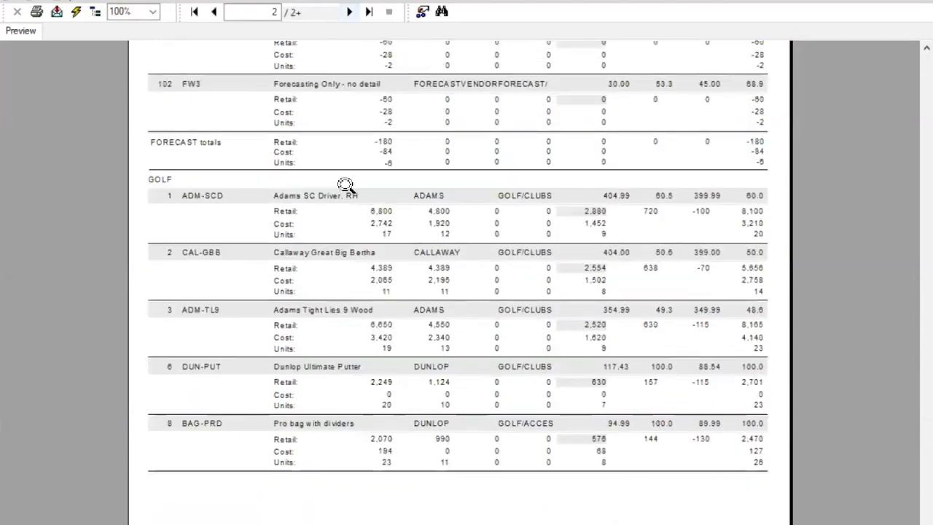
click(157, 181)
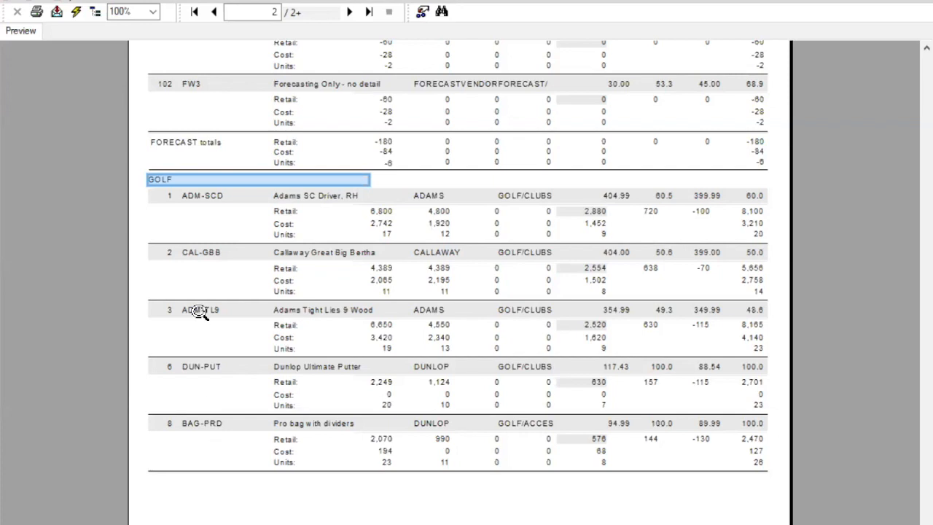
Step: Review all three pages of the category-grouped preview, from the APPAREL items through the GOLF and report totals
scroll(198, 311, up, 5)
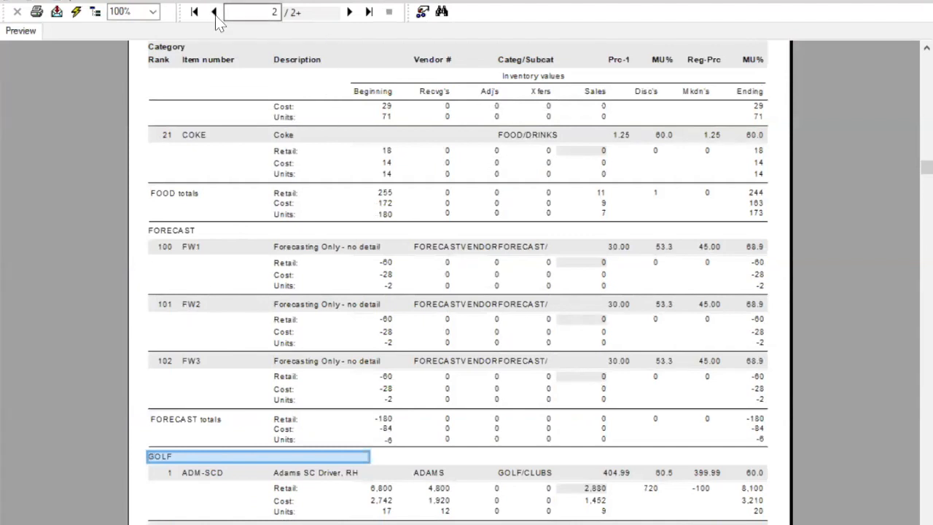
click(177, 225)
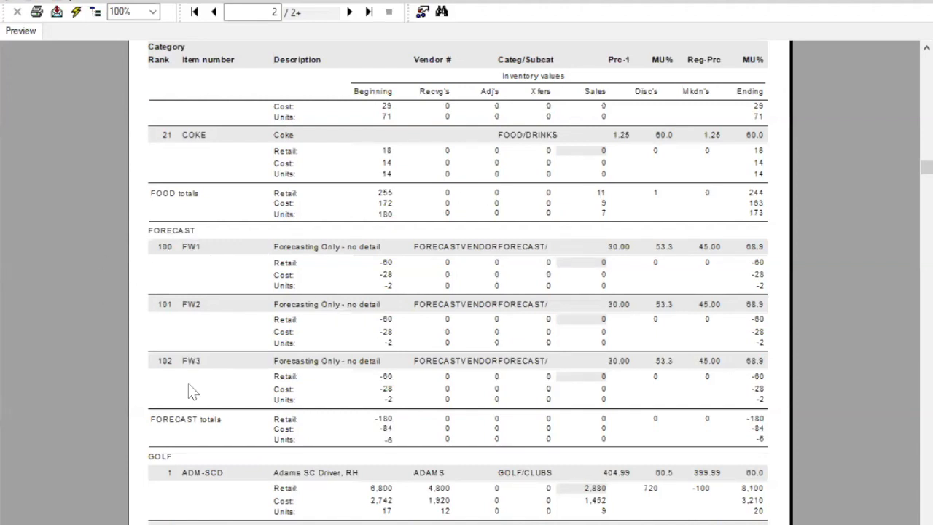
click(217, 15)
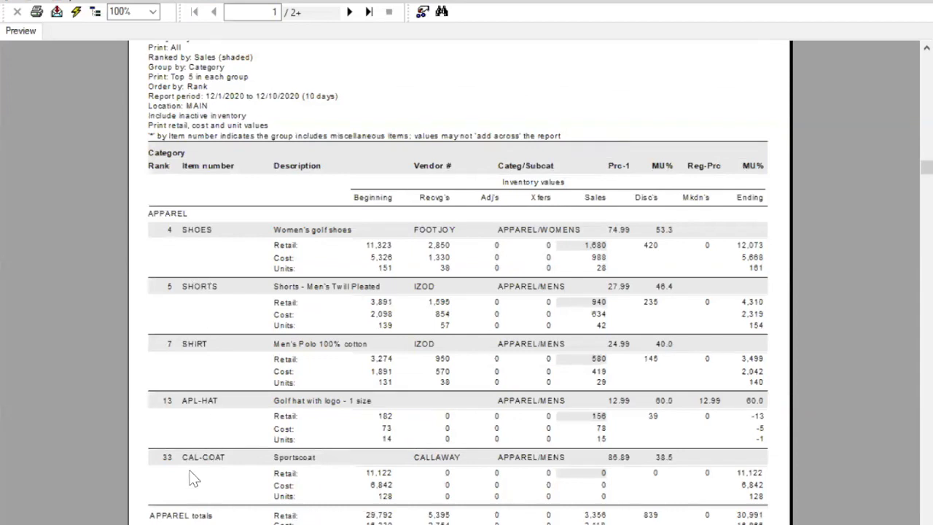
scroll(192, 476, down, 3)
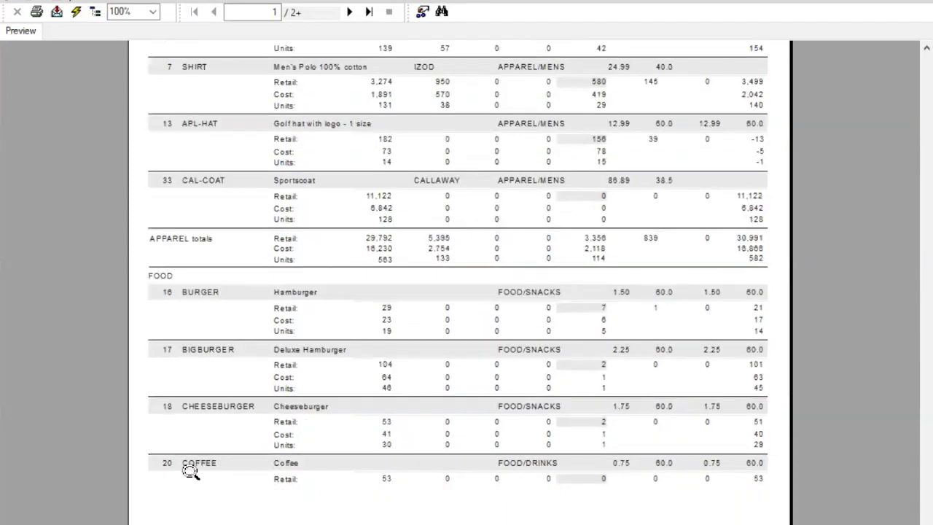
click(349, 12)
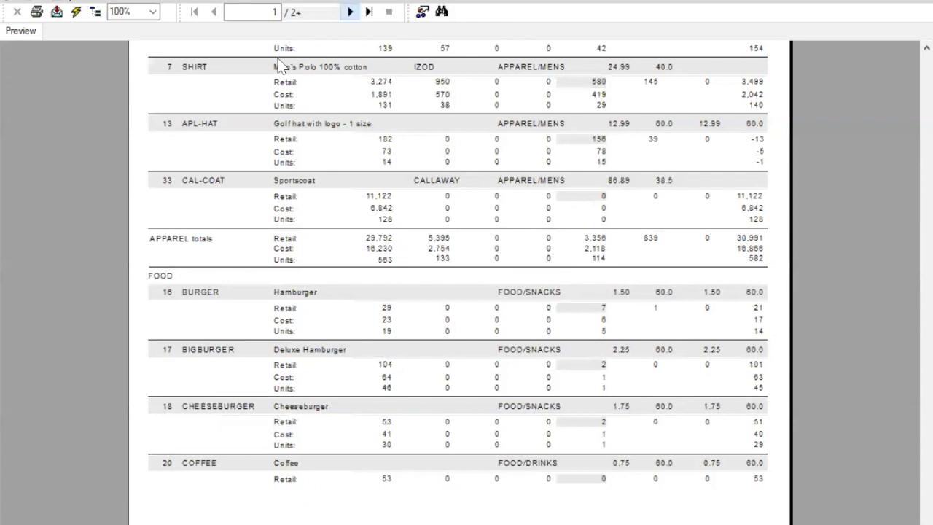
click(349, 12)
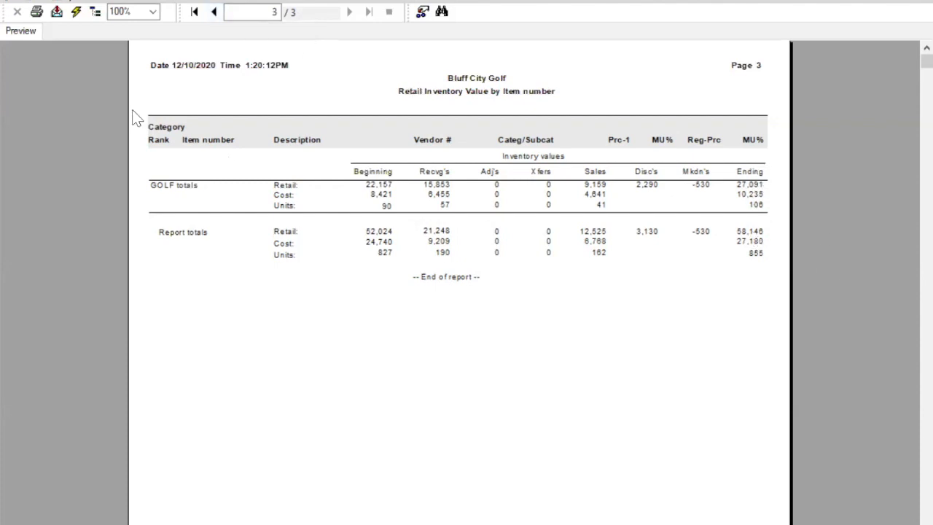
click(214, 12)
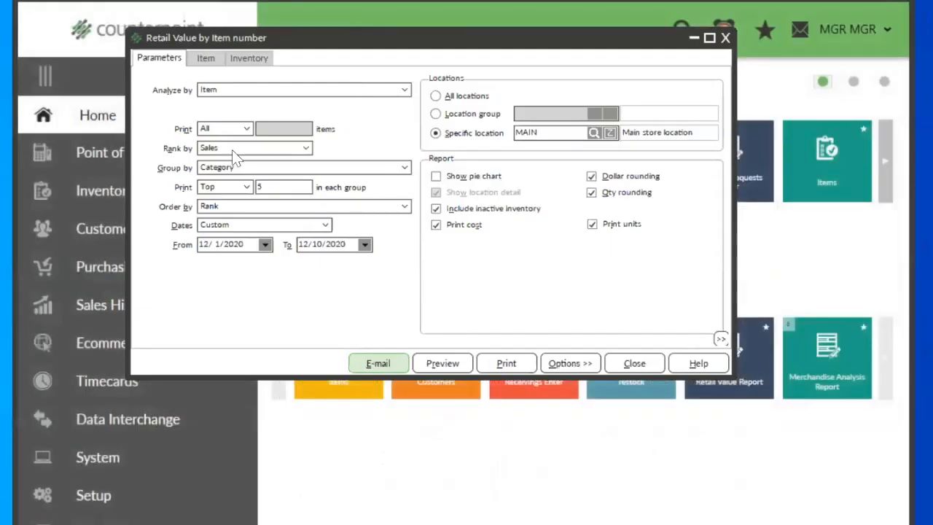
Step: Rank the category-grouped report by Retail ending balance and preview it
click(304, 150)
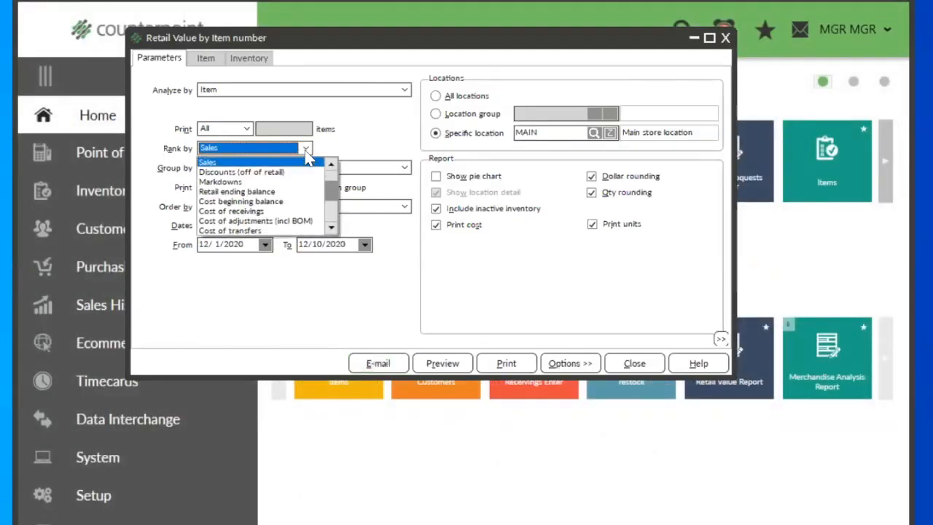
click(258, 192)
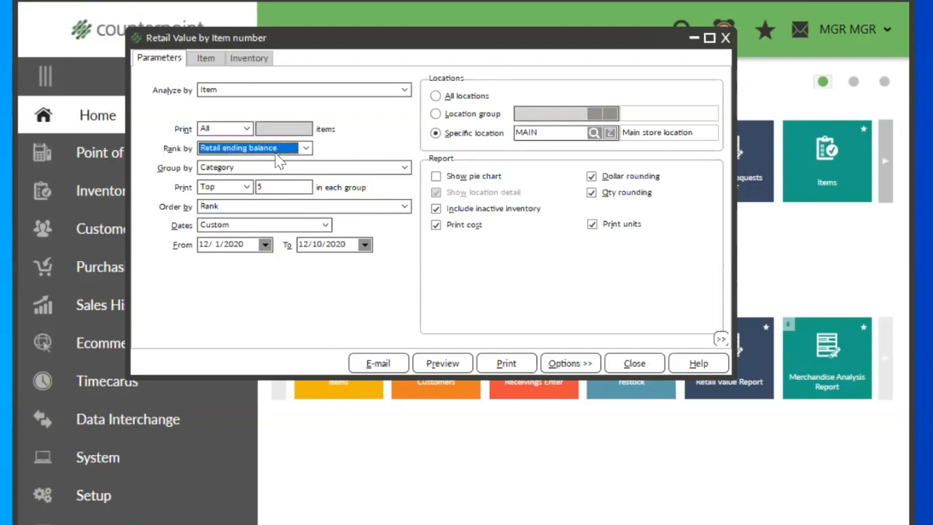
click(439, 363)
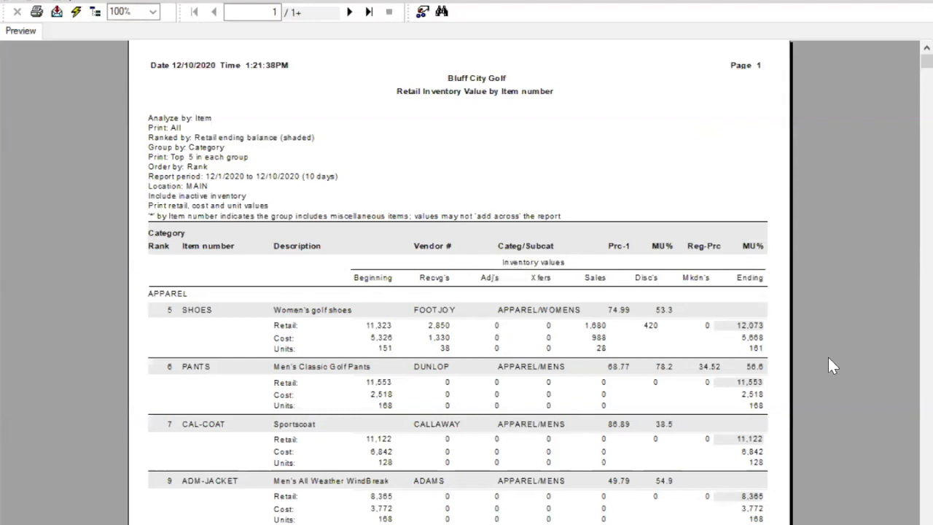
Step: Examine the women's golf shoes' retail ending value, vendor, price and markup, along with the report's sort order
click(757, 327)
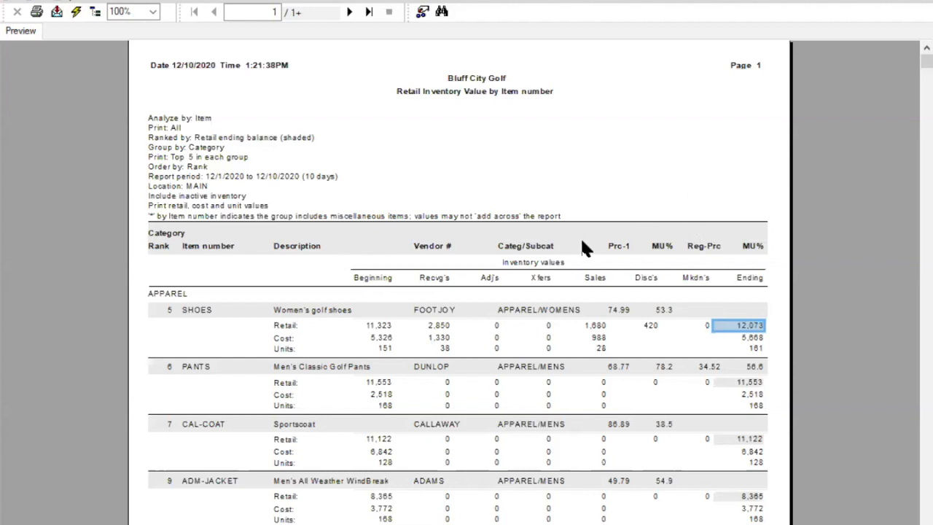
click(416, 170)
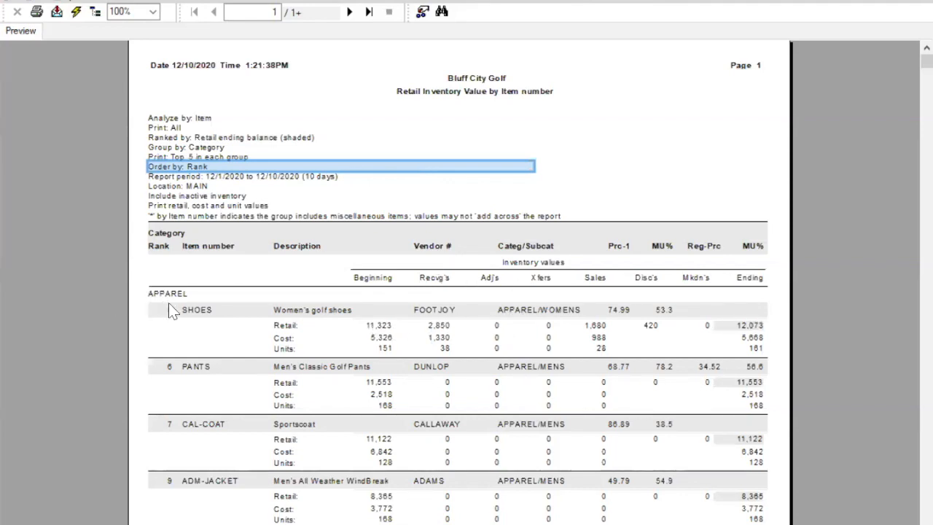
click(432, 309)
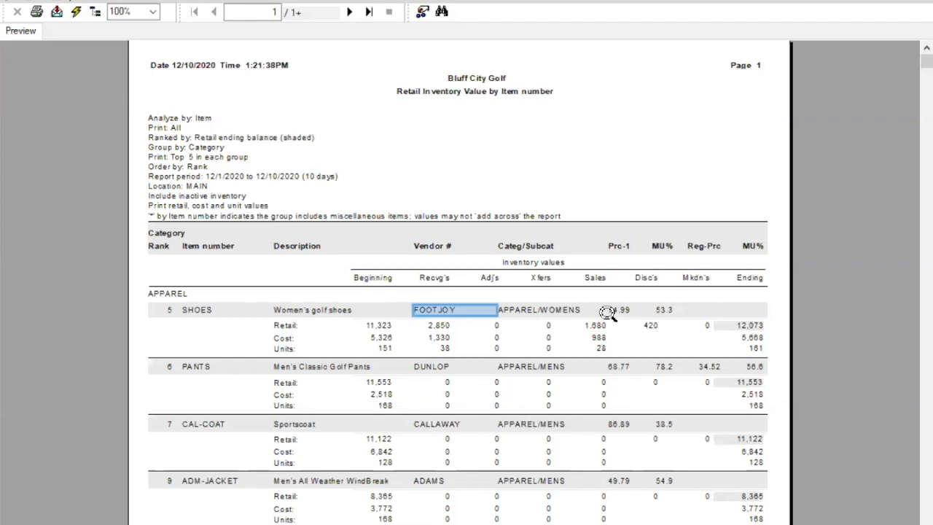
click(616, 311)
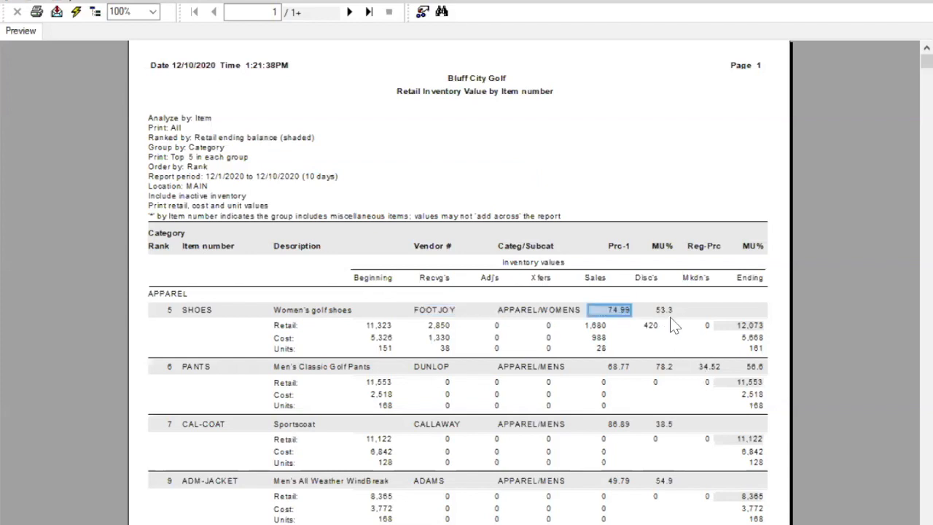
click(658, 309)
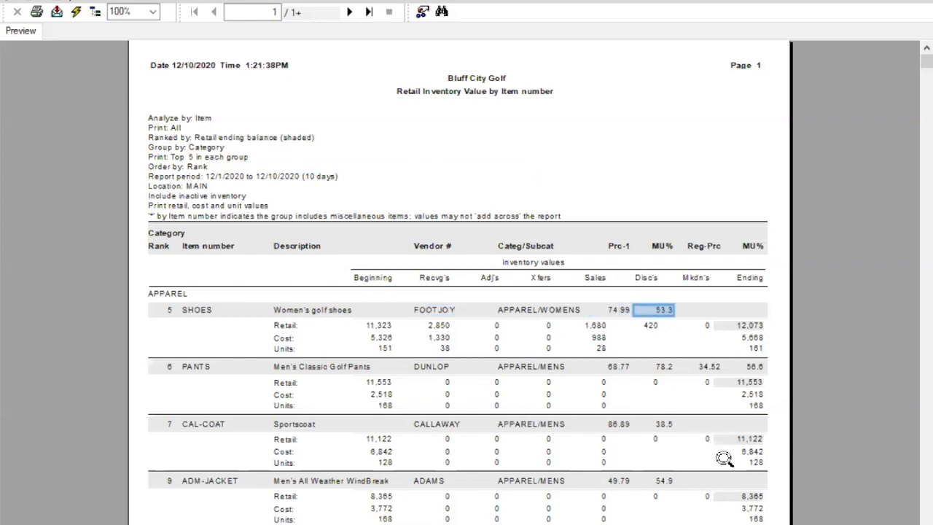
click(705, 314)
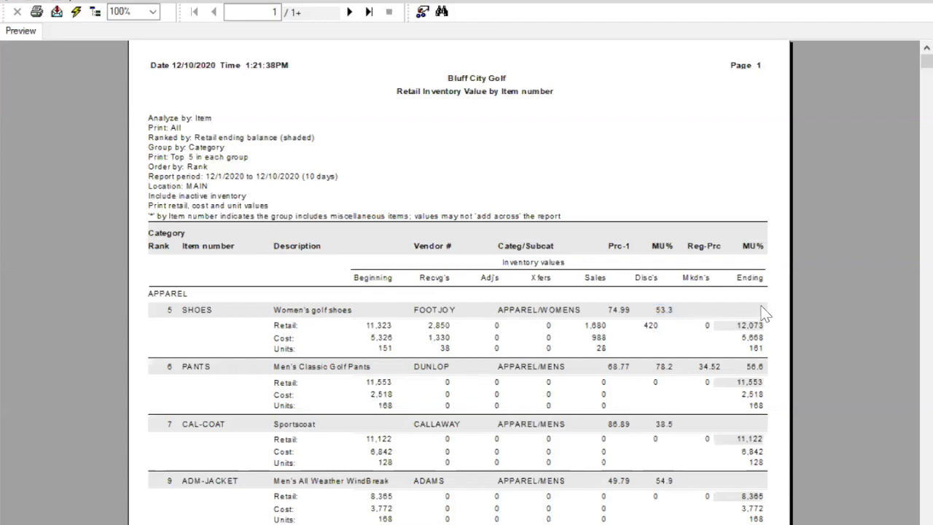
Step: Check the Deluxe Hamburger's price and compare the Prc-1, Reg-Prc and MU% column headings
scroll(781, 391, down, 5)
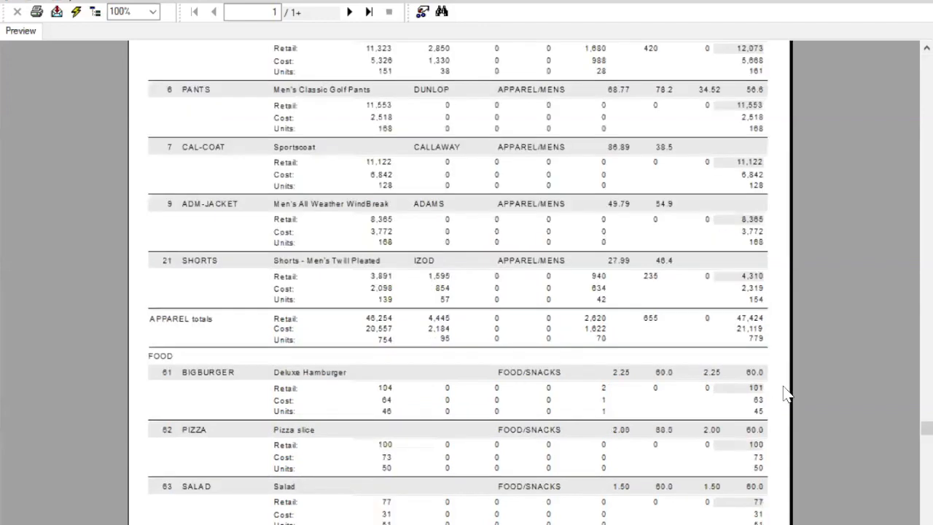
click(612, 374)
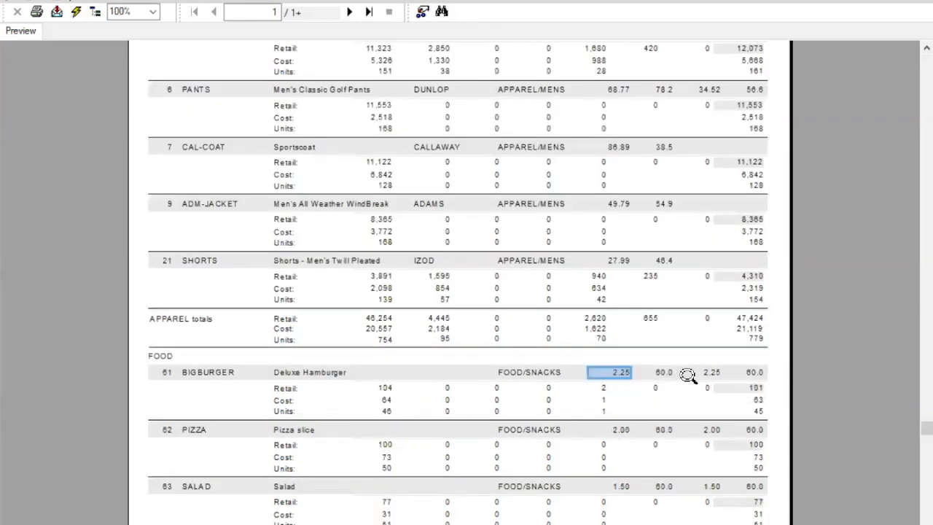
scroll(755, 378, up, 5)
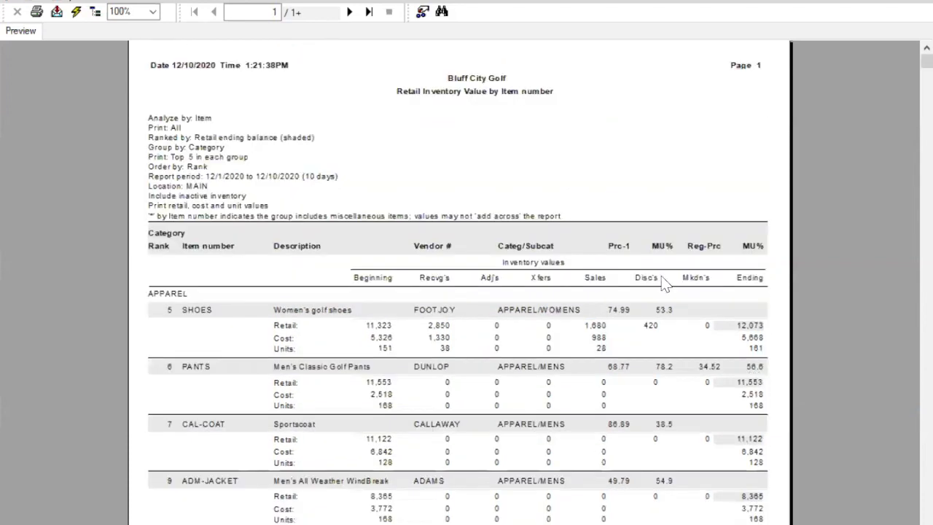
click(652, 247)
click(754, 248)
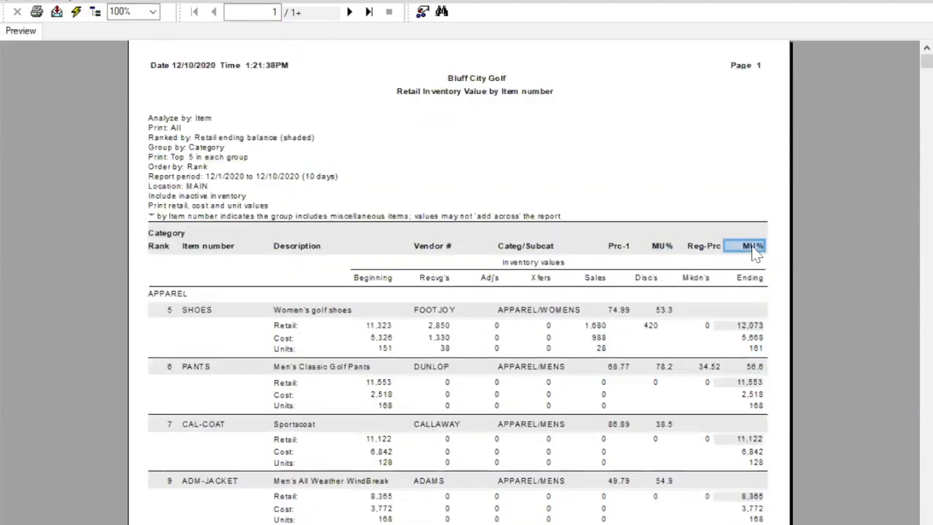
click(618, 248)
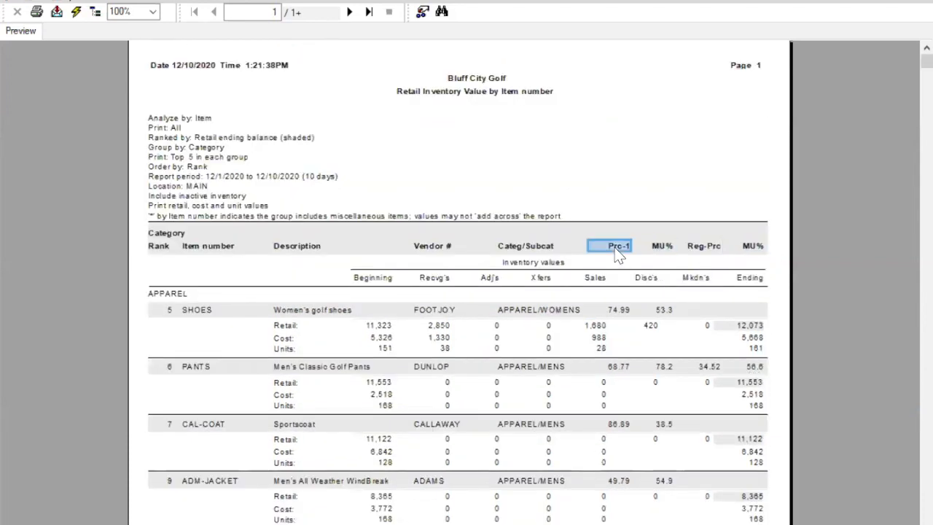
click(704, 252)
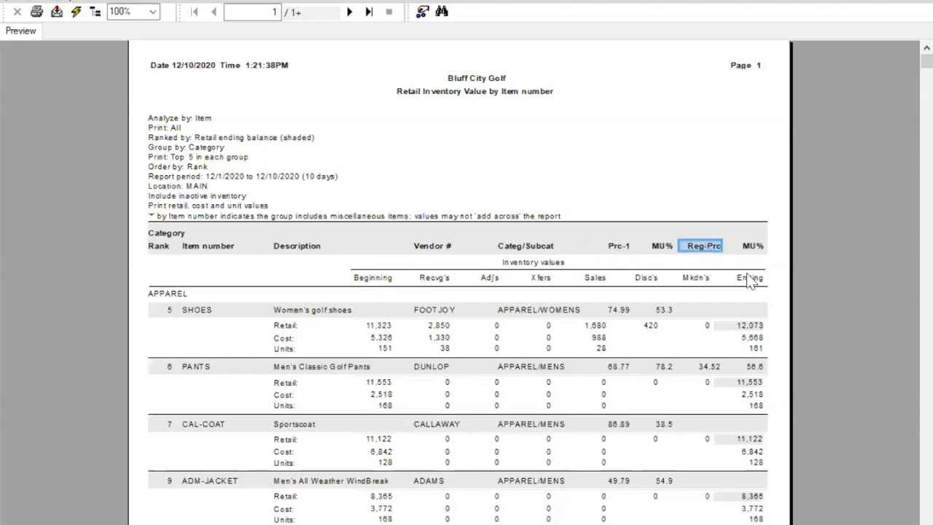
Step: Examine the markup of the men's twill shorts and the price of the men's classic golf pants
scroll(750, 281, down, 3)
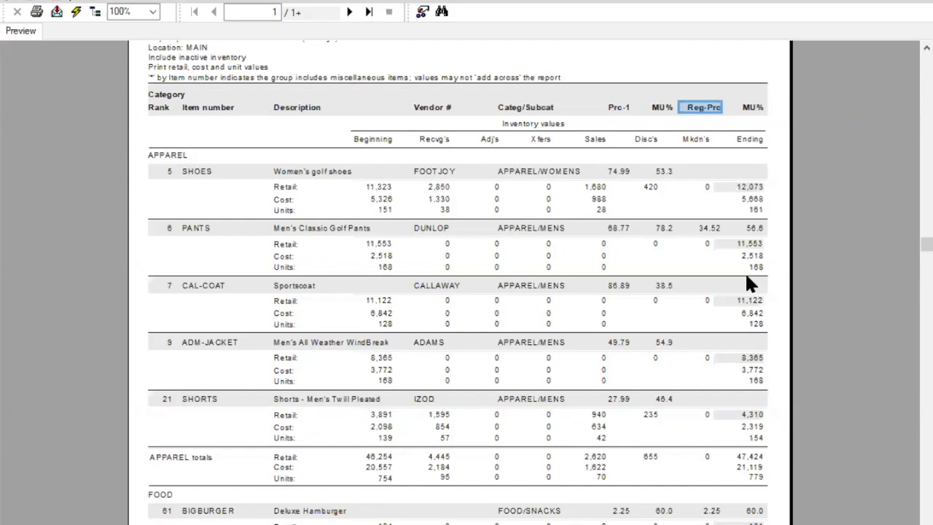
click(665, 400)
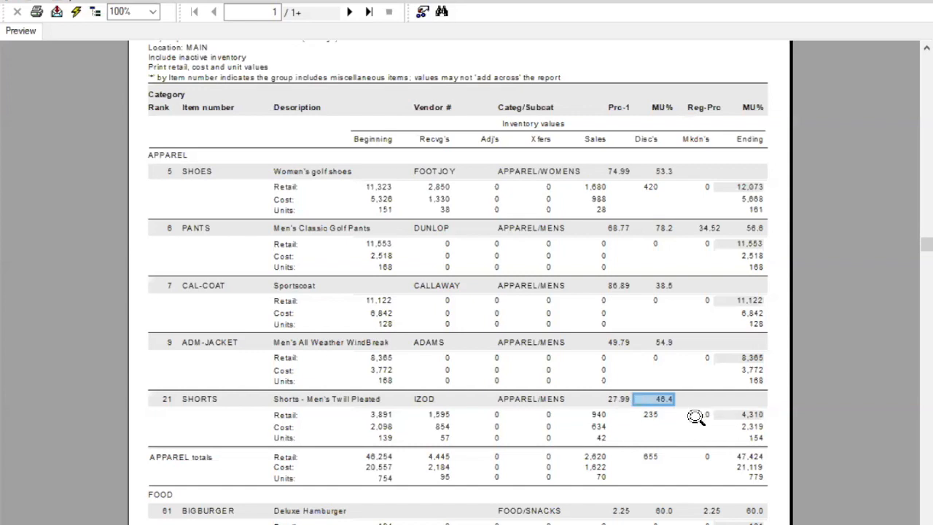
click(618, 228)
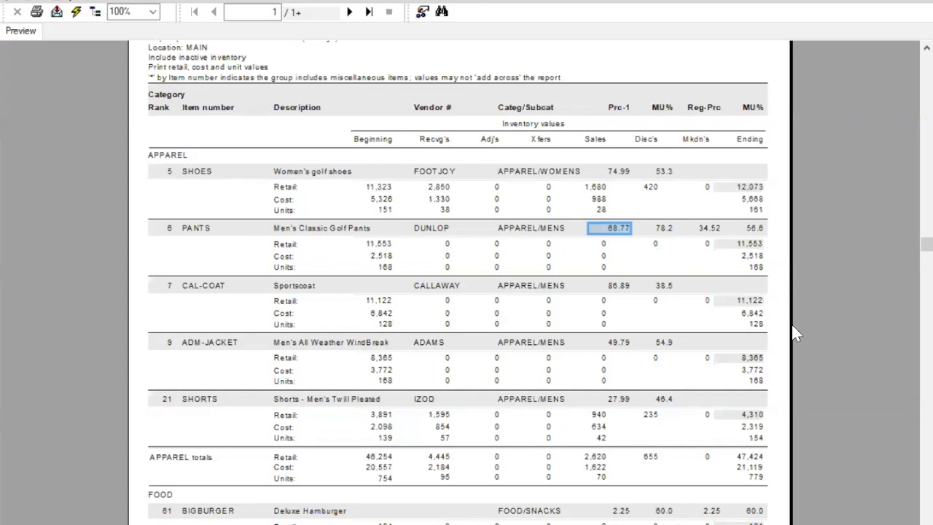
scroll(795, 333, down, 3)
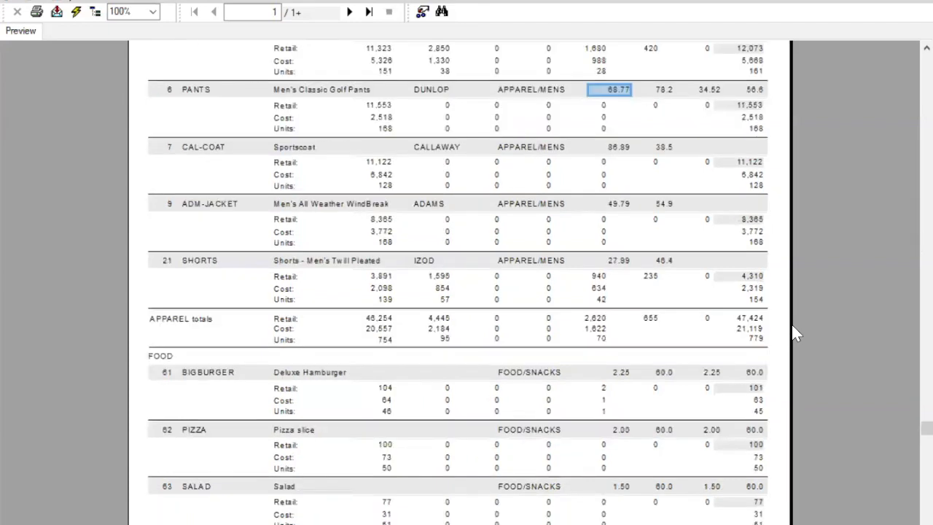
scroll(795, 333, up, 6)
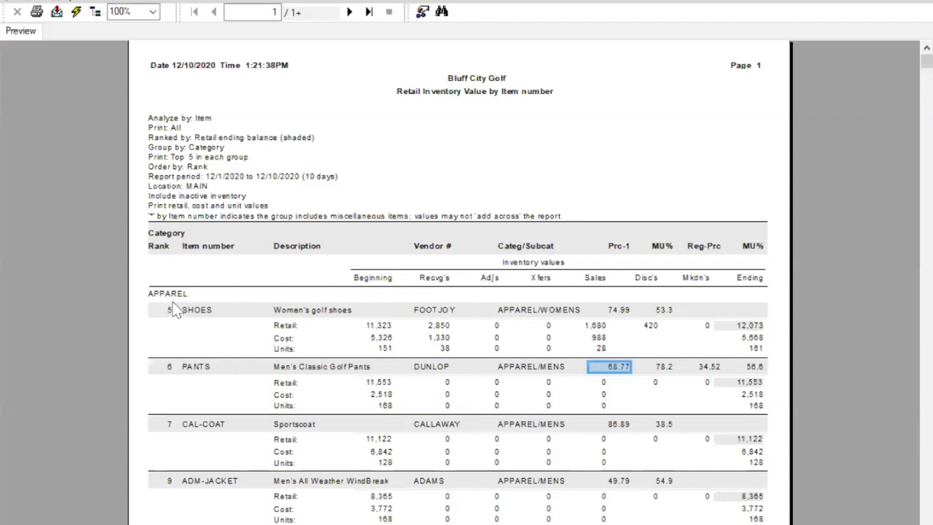
click(472, 148)
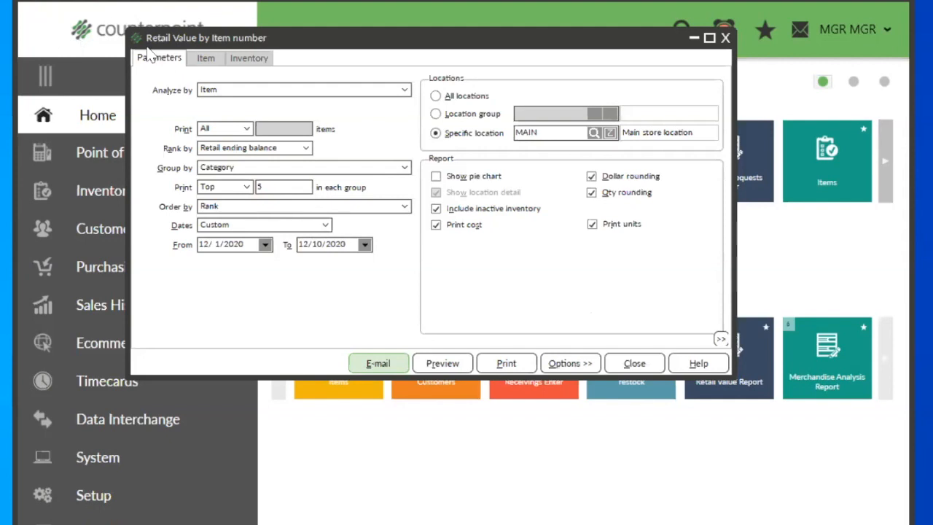
Step: Review the filter fields available for the report under Item and Inventory
click(208, 61)
click(243, 63)
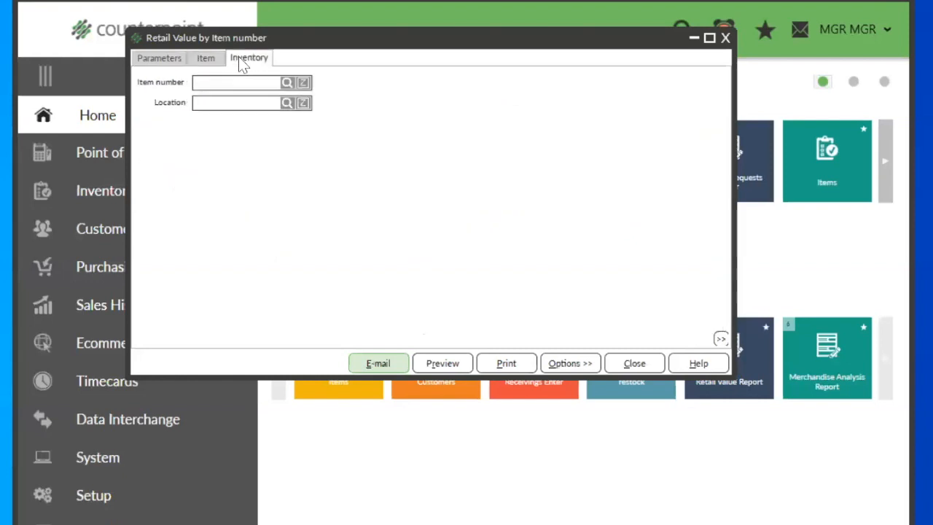
click(215, 60)
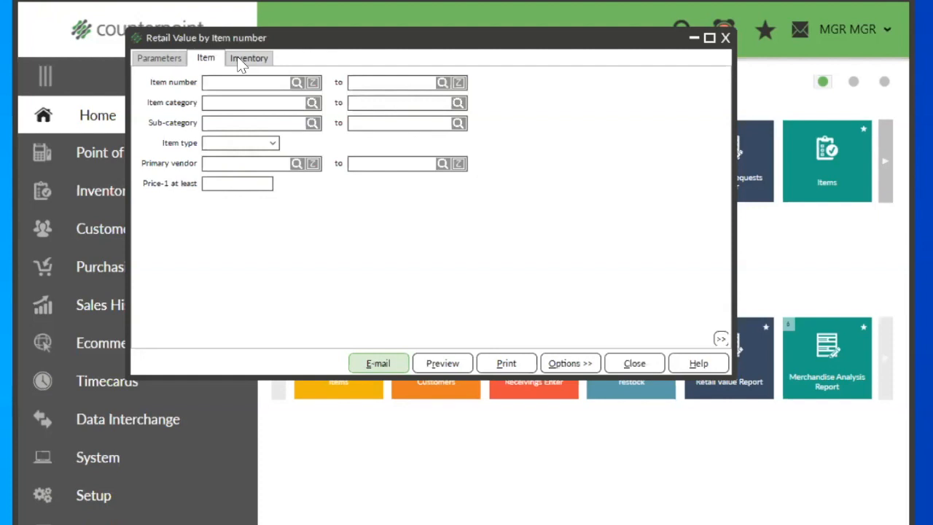
click(241, 64)
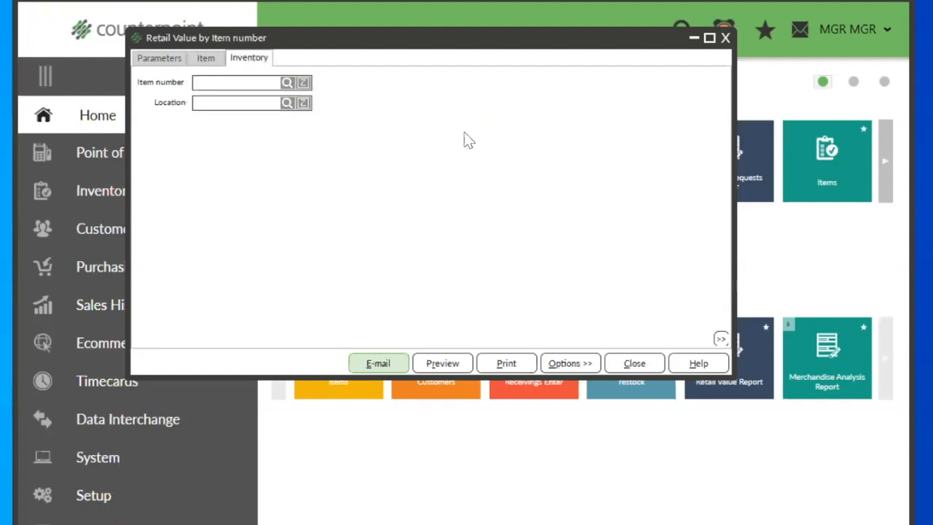
Step: Open the report's Inventory filter for customizing and add a condition on Qty on hand
right_click(386, 90)
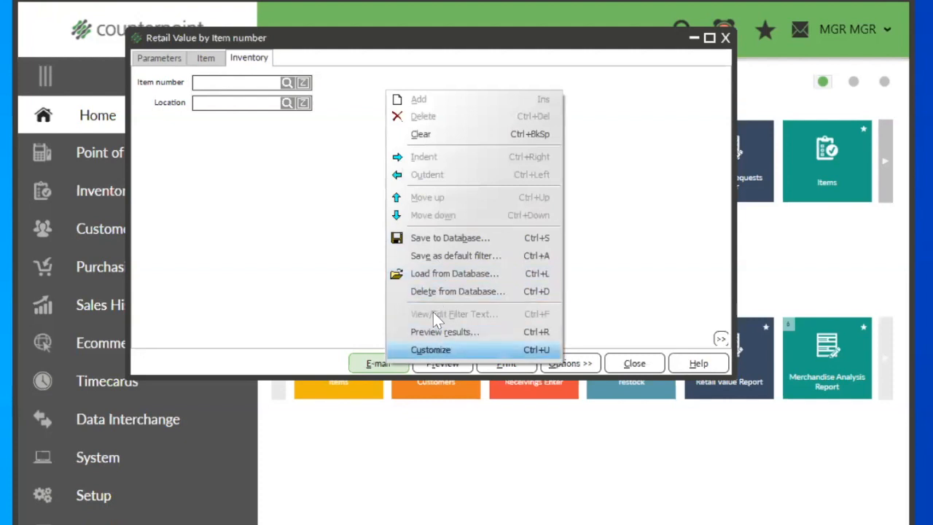
click(437, 350)
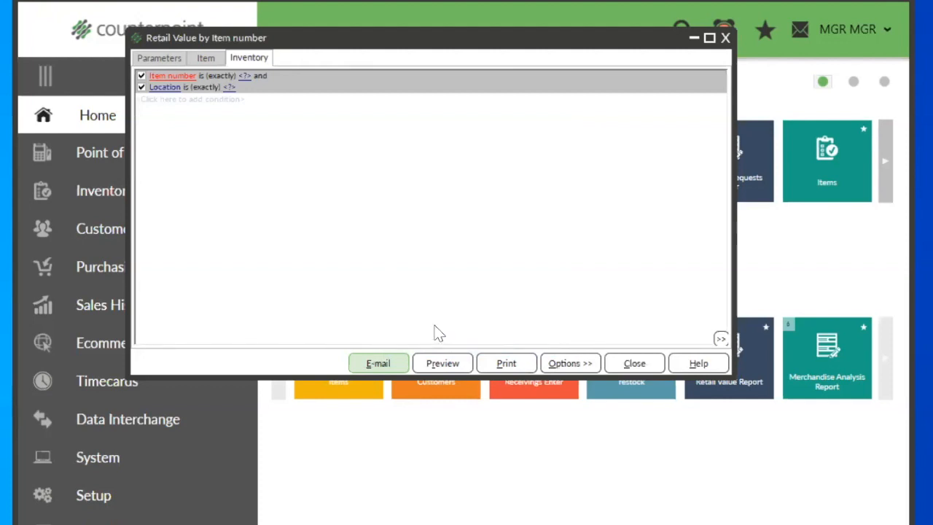
click(159, 100)
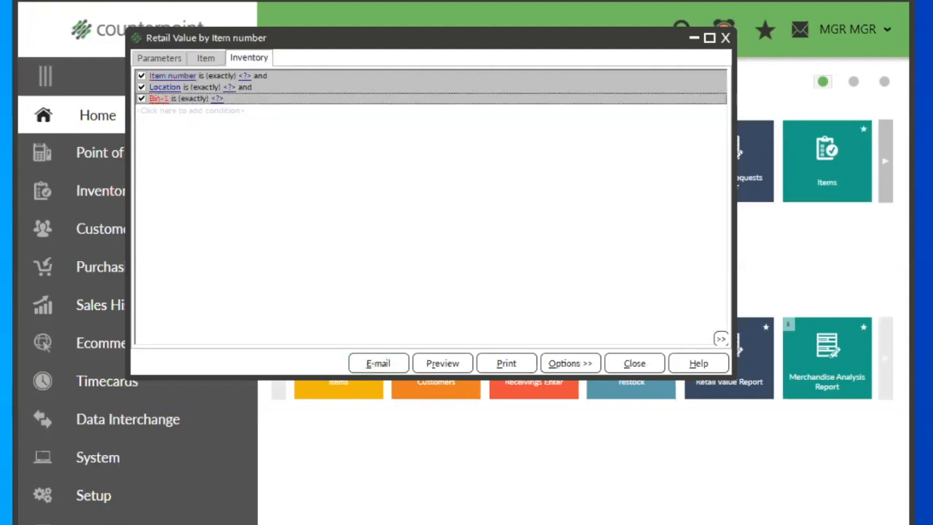
click(159, 99)
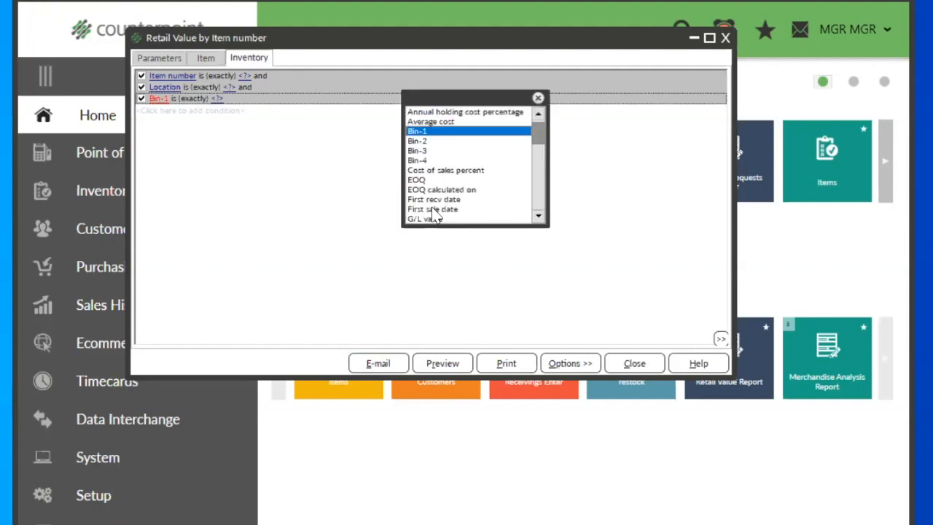
scroll(432, 207, down, 5)
scroll(441, 204, down, 1)
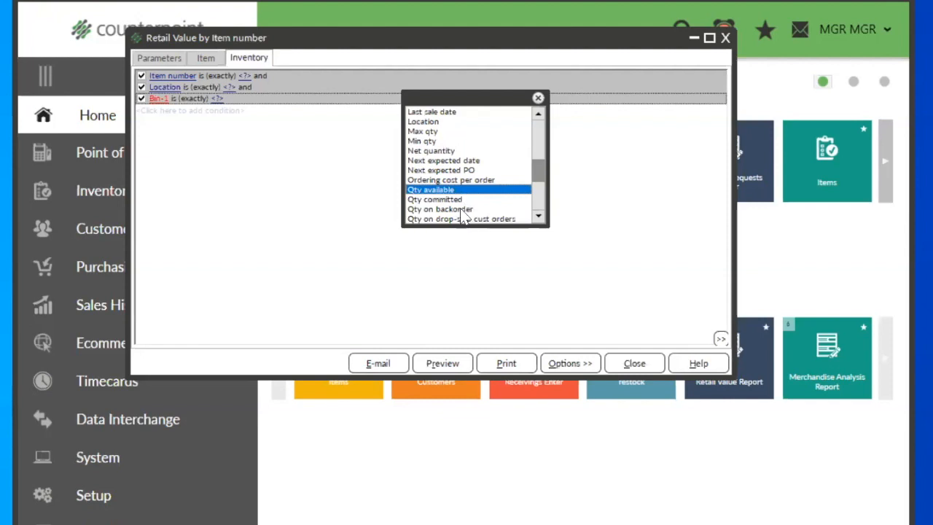
scroll(460, 213, down, 1)
click(447, 210)
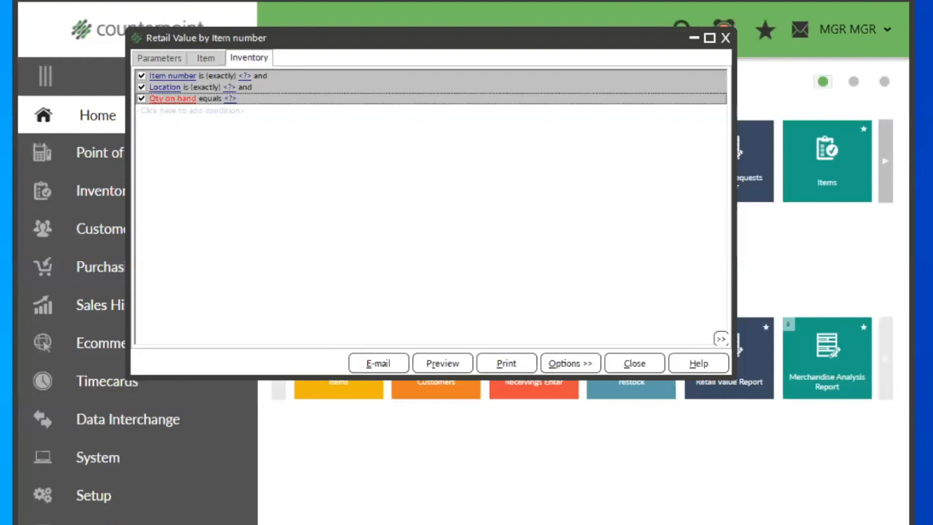
Step: Change the quantity condition's field to Qty available and its comparison to at most
drag(932, 136, 536, 137)
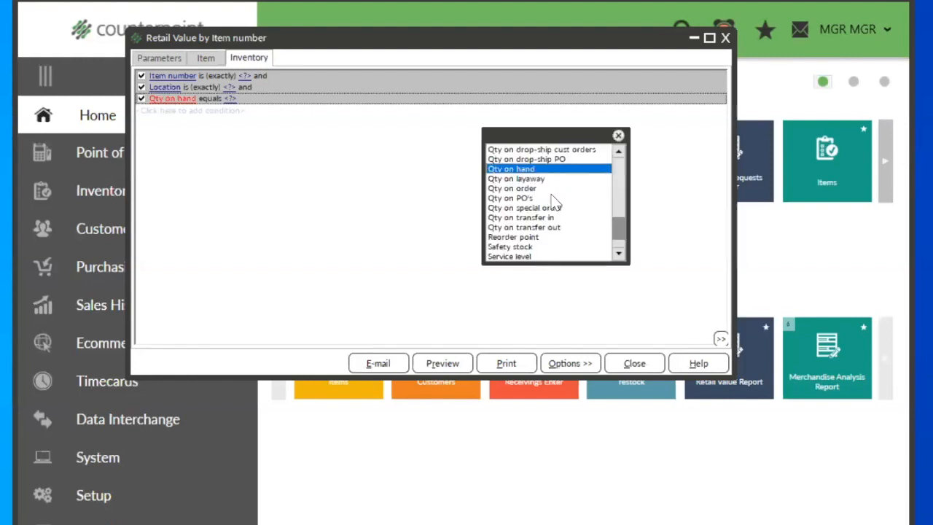
scroll(552, 195, up, 1)
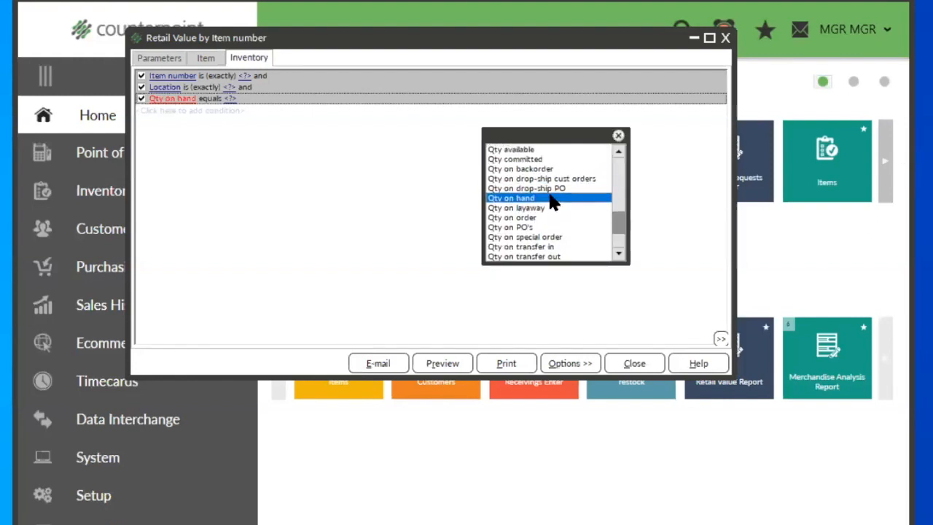
double_click(521, 150)
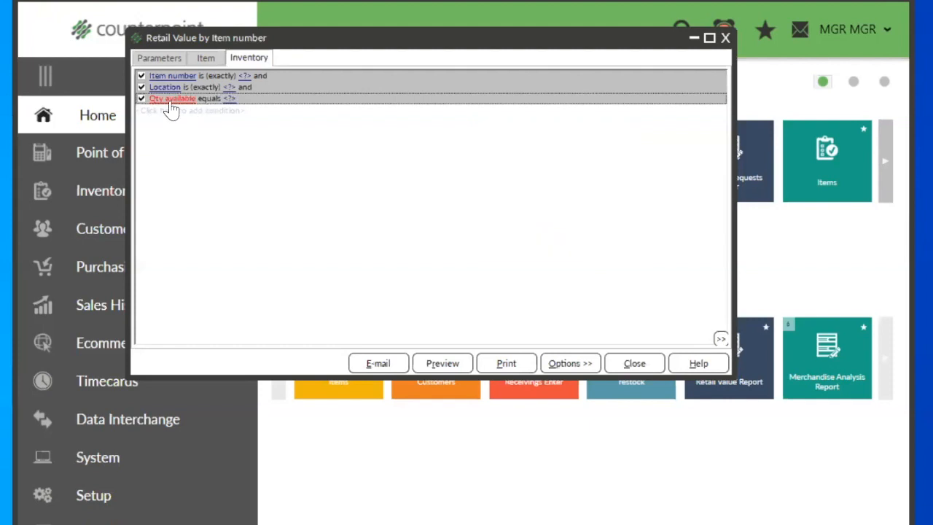
click(208, 99)
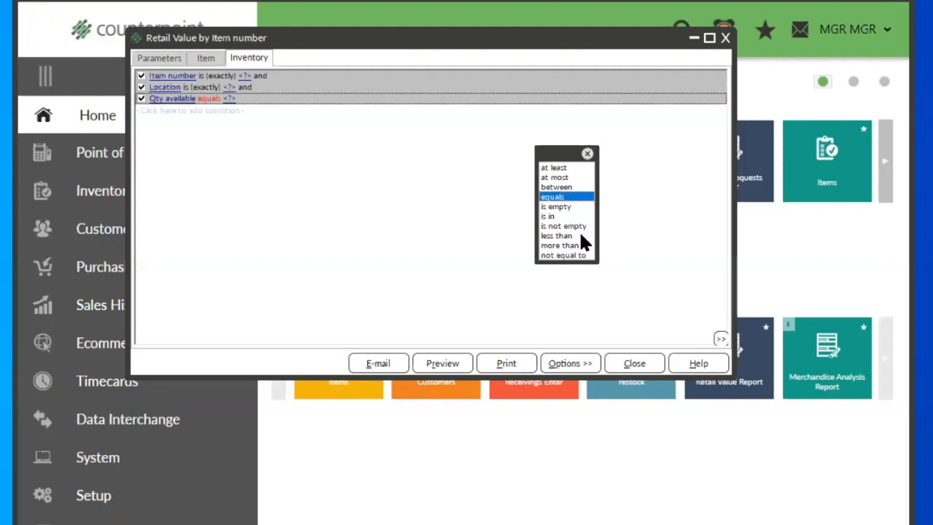
click(563, 178)
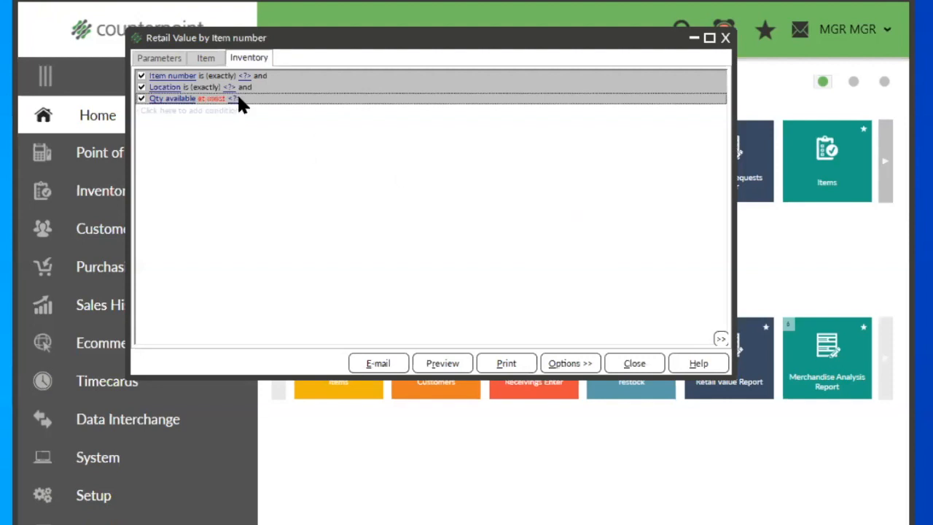
Step: Add another Inventory filter condition on Last sale date with the comparison is on or after
click(161, 113)
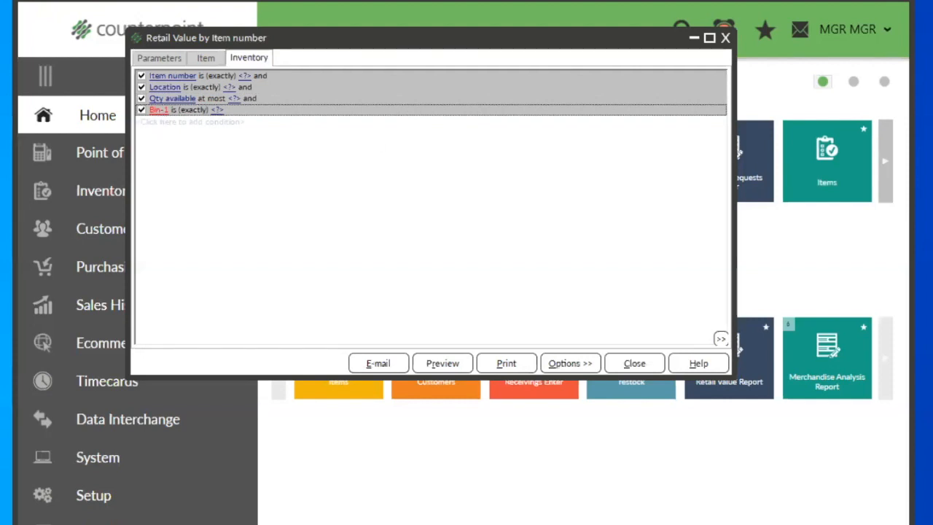
click(159, 110)
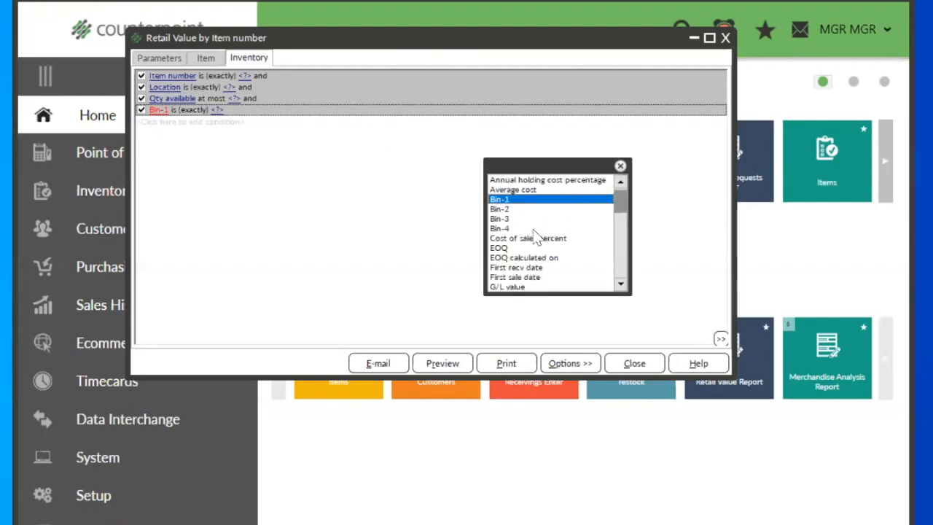
key(l)
scroll(576, 284, down, 2)
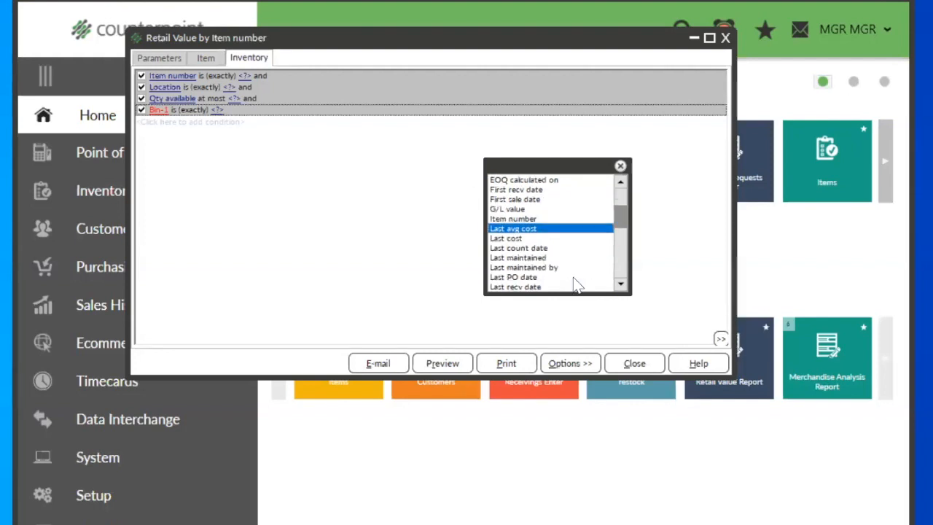
scroll(576, 284, down, 1)
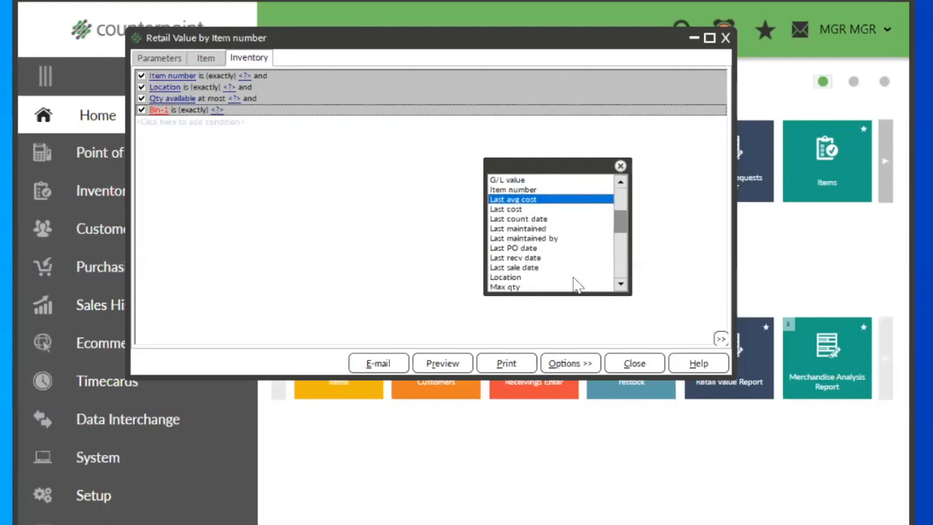
double_click(532, 267)
click(205, 110)
drag(932, 173, 526, 136)
double_click(518, 180)
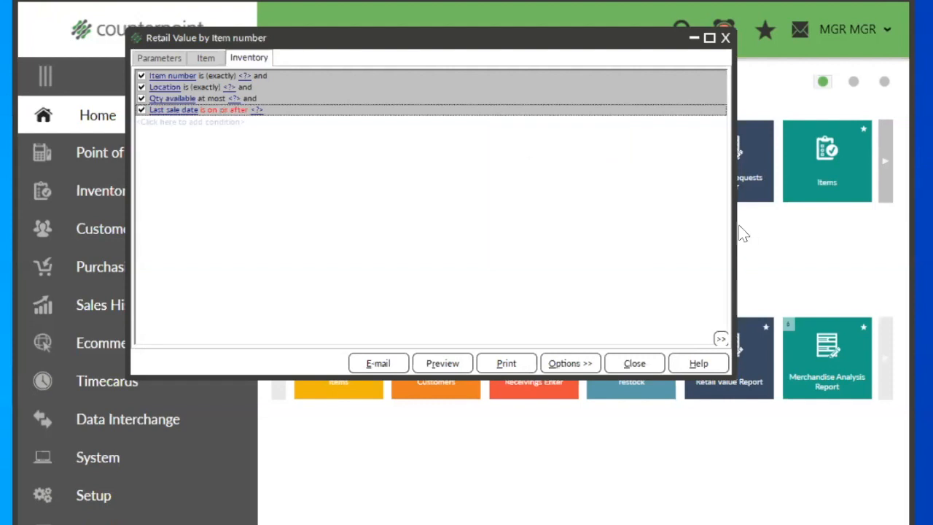
Step: Return the filter to its simplified view and enter 0 for Qty available at most and 11/24/2020 for Last sale date is on or after
right_click(357, 173)
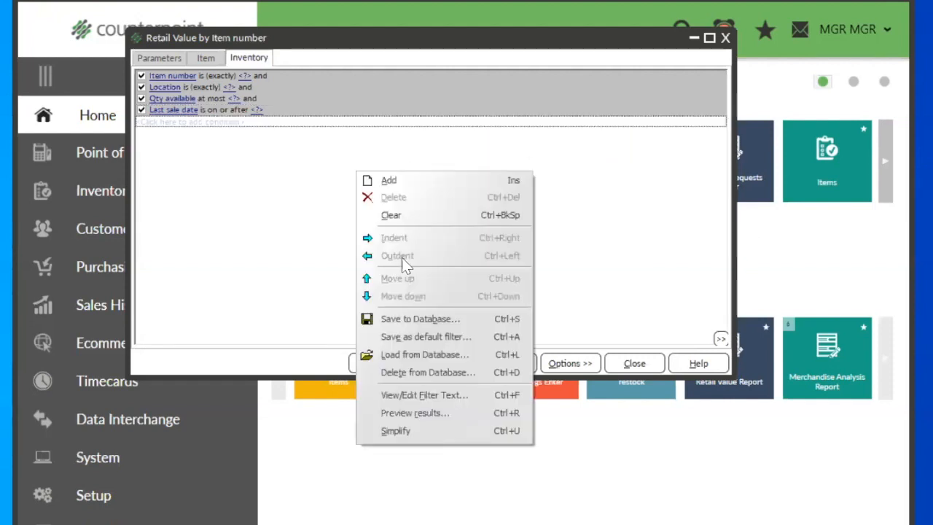
click(400, 432)
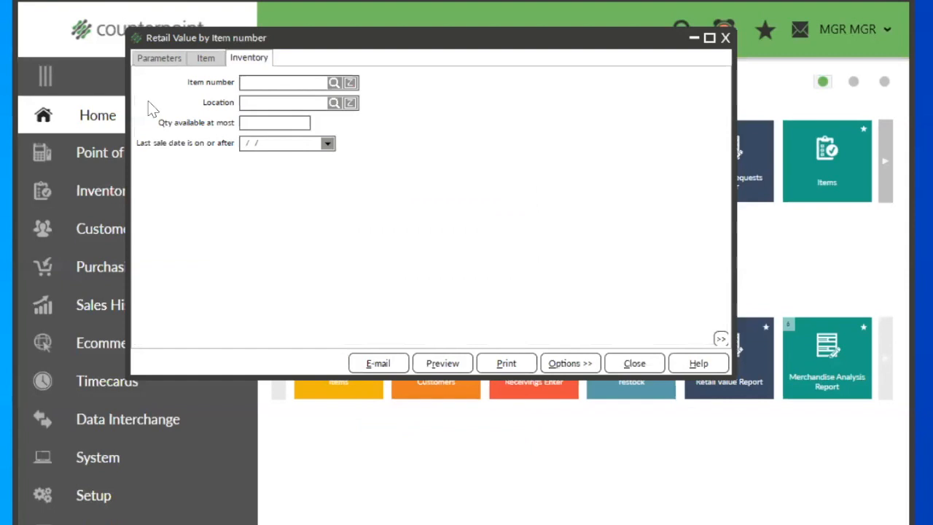
click(255, 122)
text(0)
key(Tab)
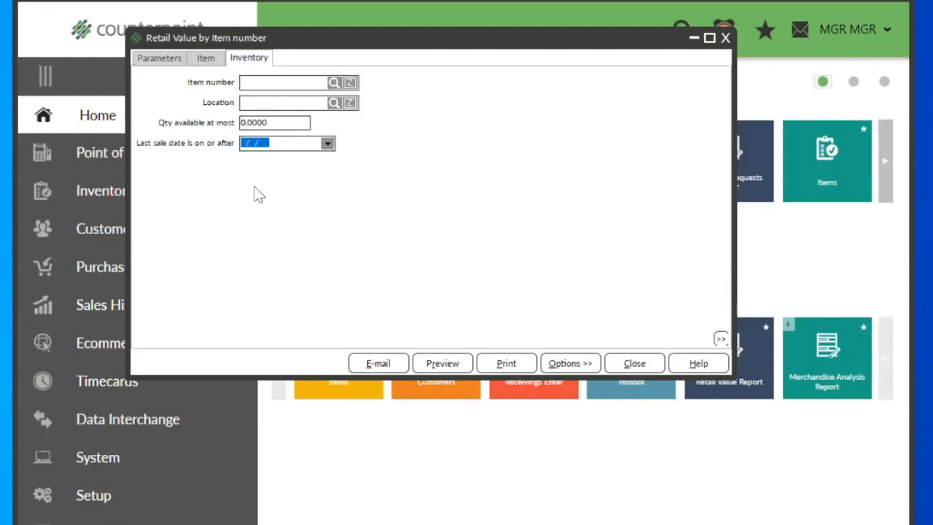
text(11242020)
key(Tab)
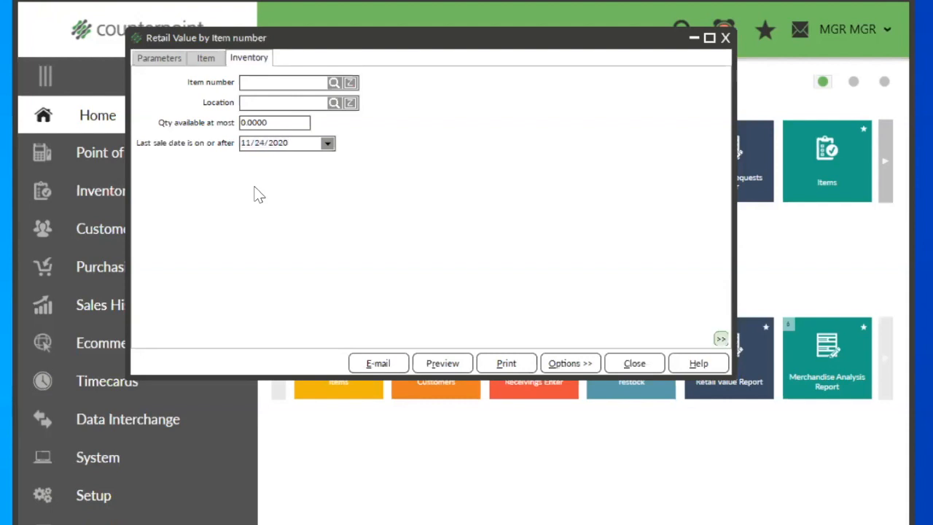
Step: Set the report parameters to print all items in each category group
click(164, 62)
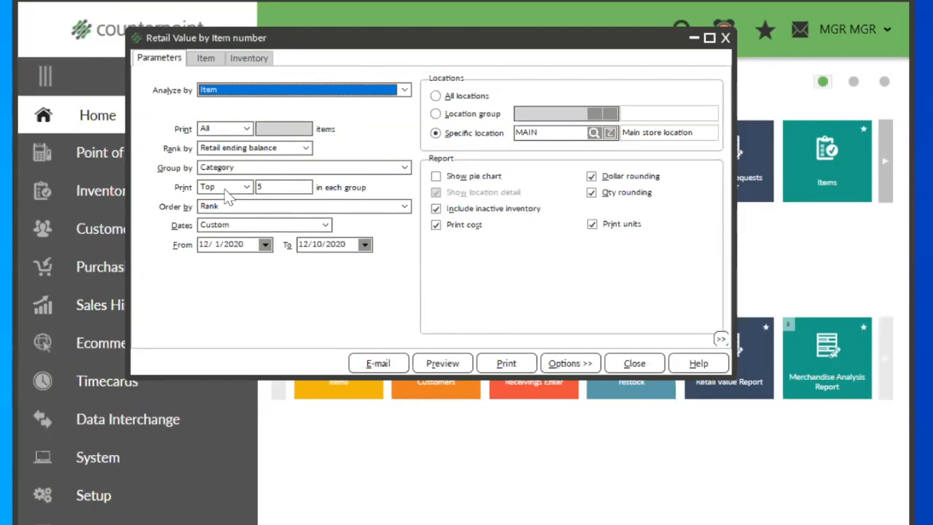
click(245, 187)
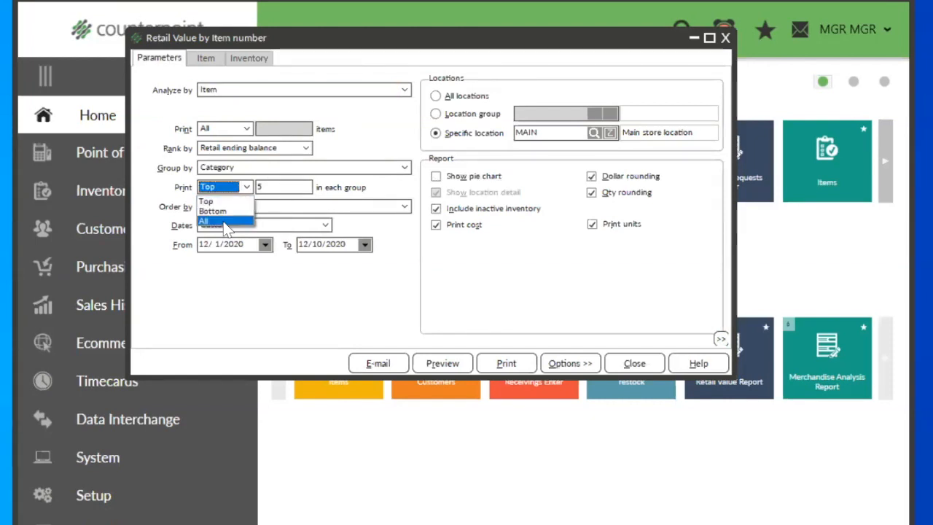
click(226, 222)
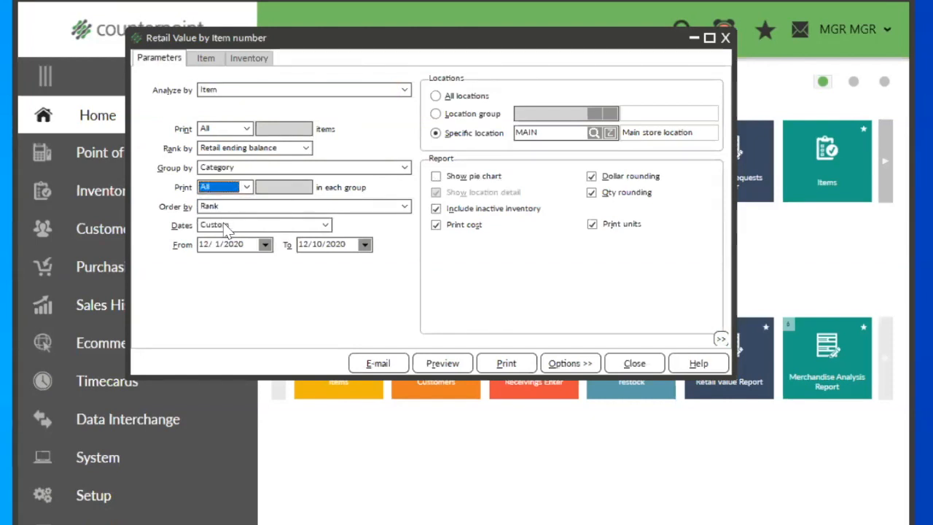
Step: Preview the filtered report and examine the golf hat's ending units and the report totals
click(431, 362)
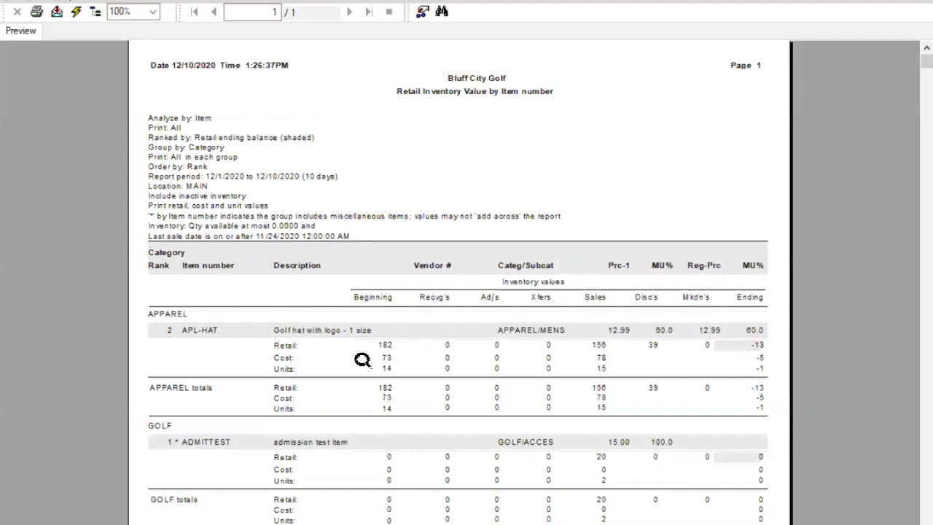
click(755, 368)
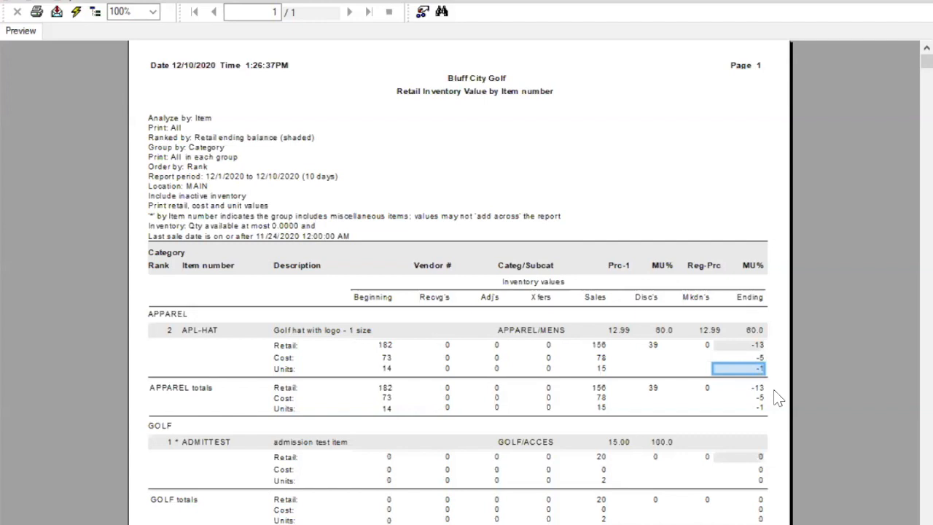
scroll(777, 397, down, 2)
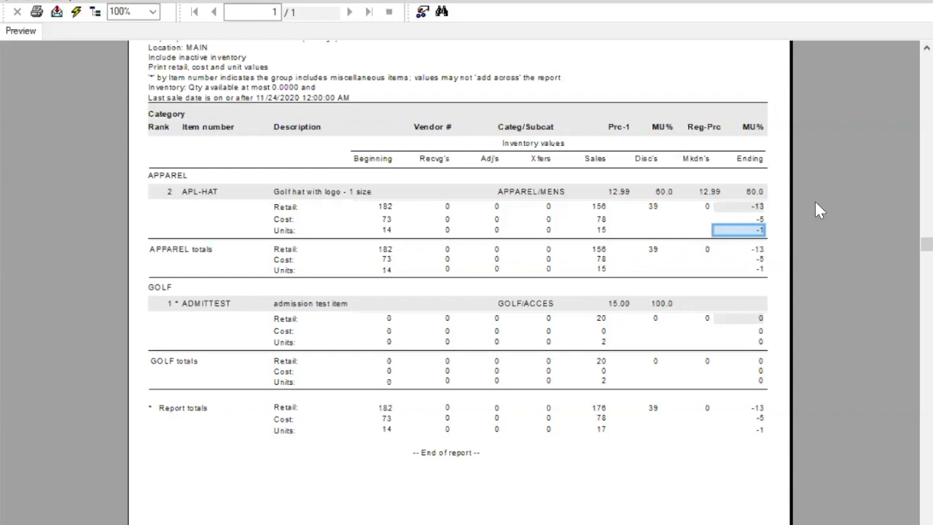
Step: Customize the Inventory filter and delete its Qty available and Last sale date conditions
key(Up)
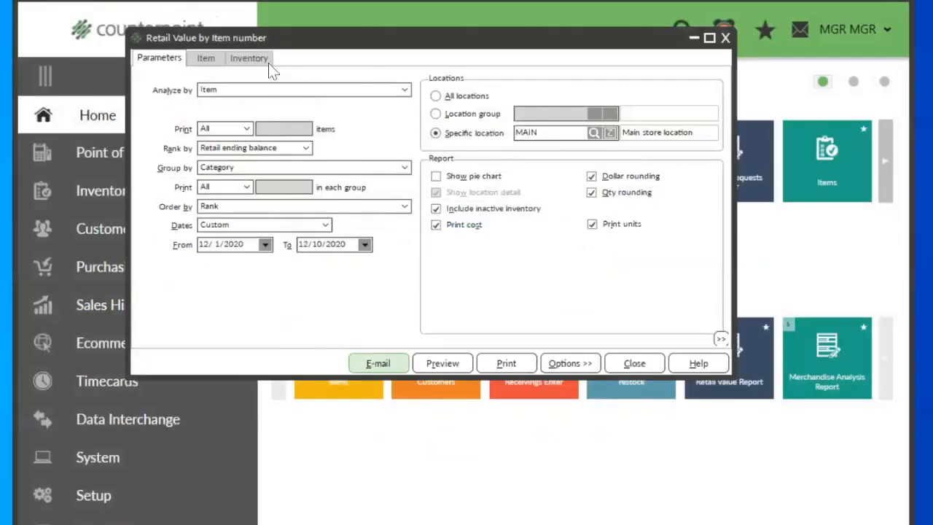
click(252, 60)
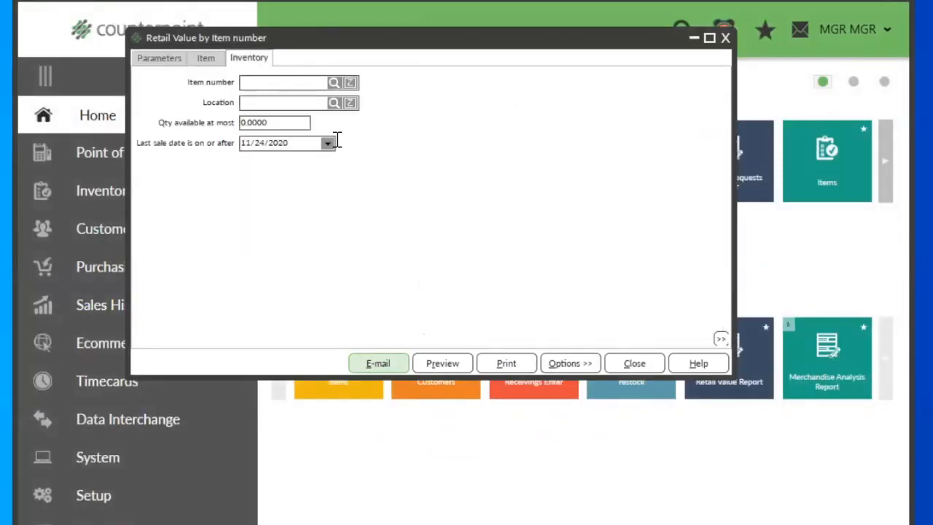
right_click(419, 101)
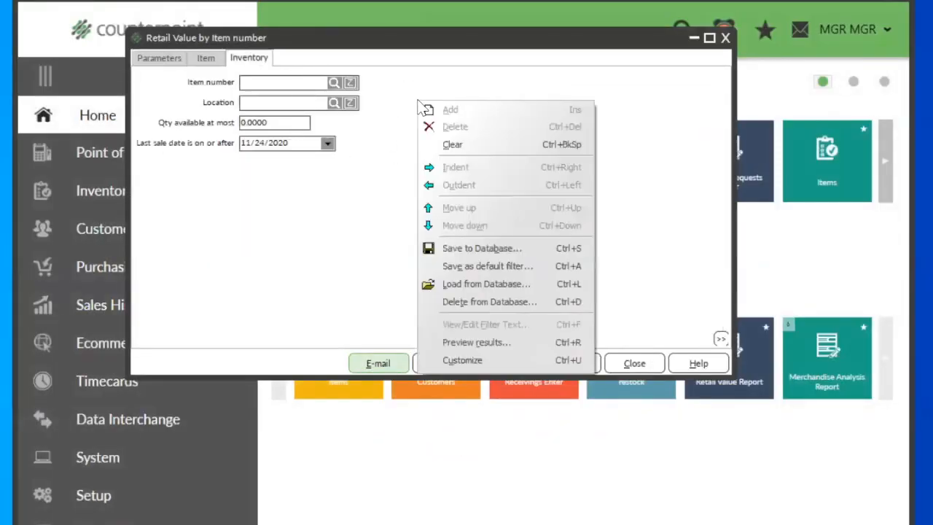
click(477, 364)
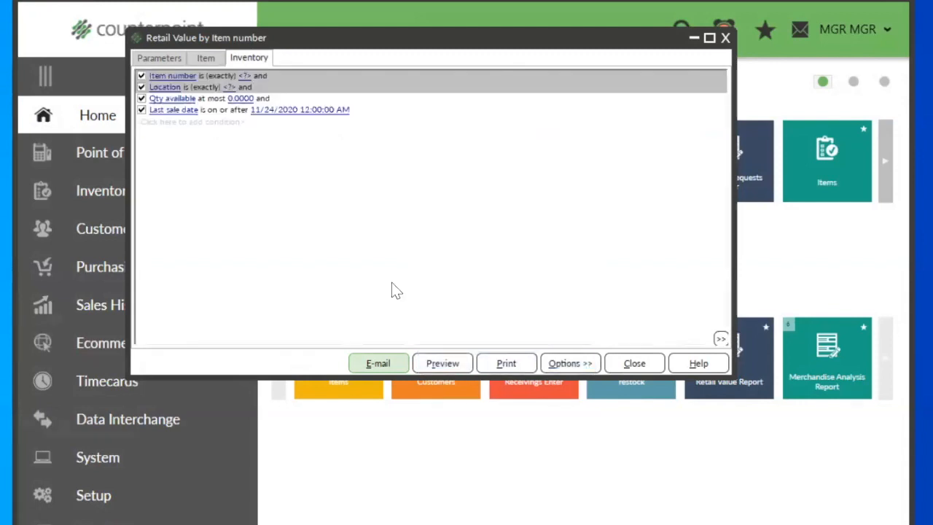
right_click(153, 98)
click(170, 126)
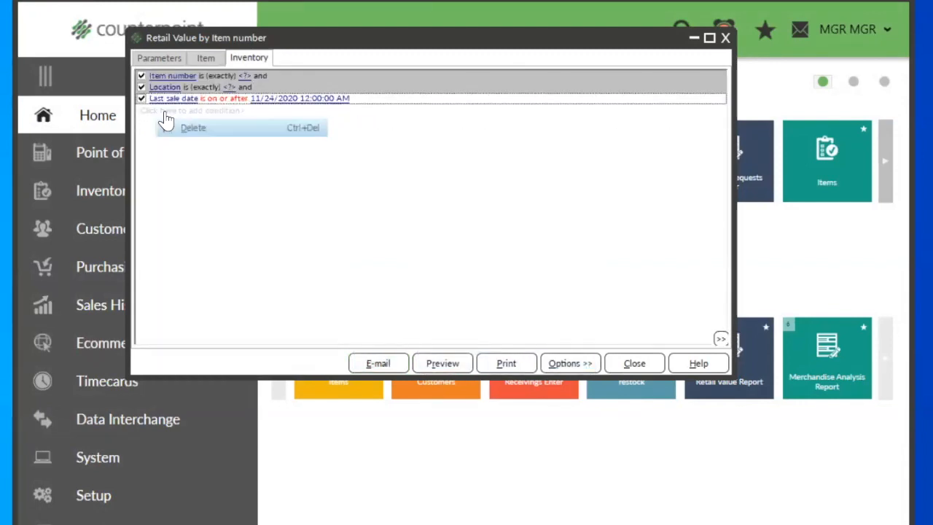
right_click(168, 104)
click(208, 123)
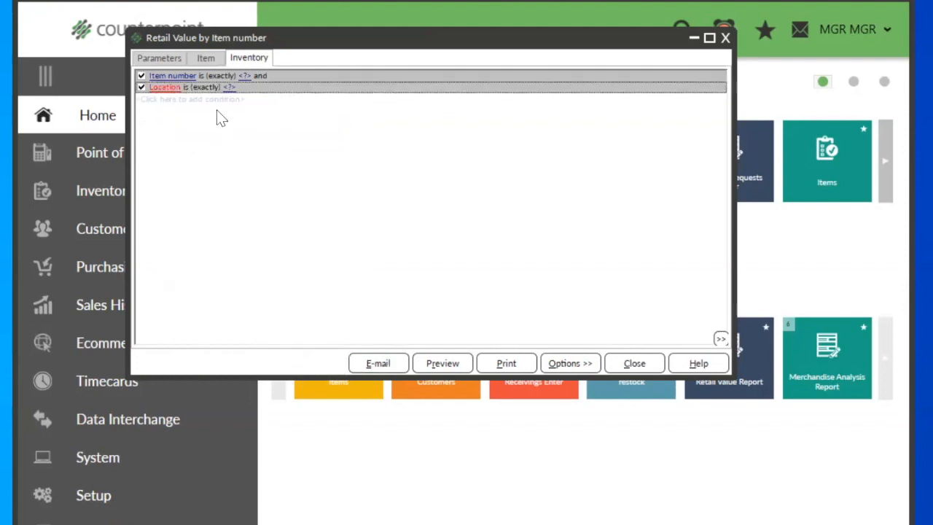
Step: Add an Inventory filter condition on Stock status per qty on hnd
click(169, 102)
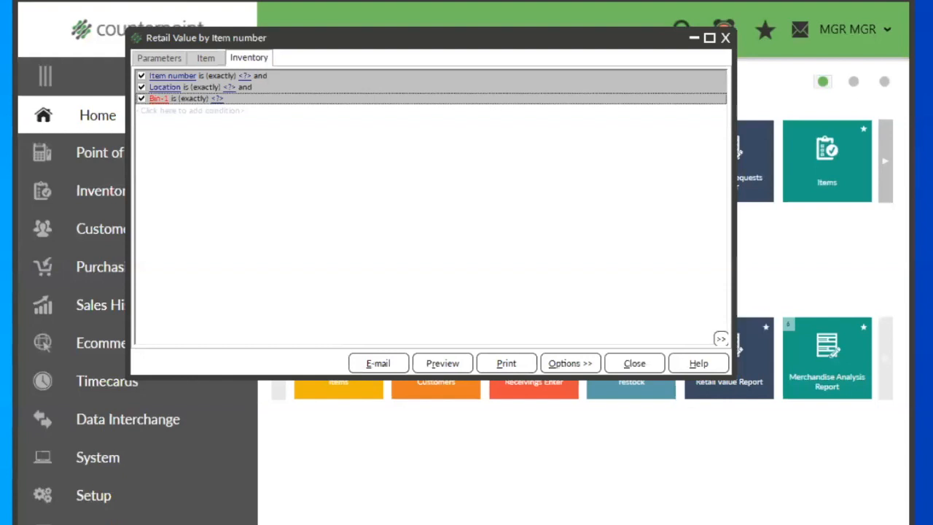
click(454, 134)
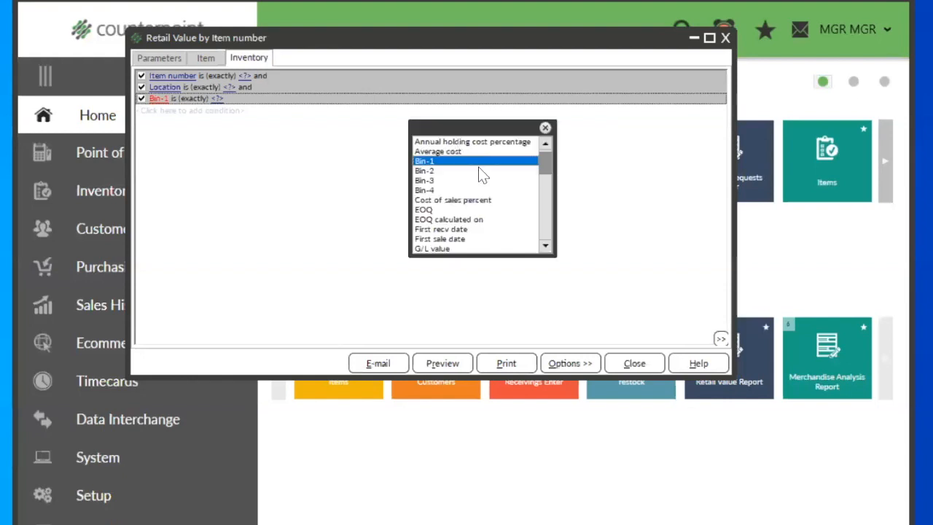
drag(548, 175, 562, 247)
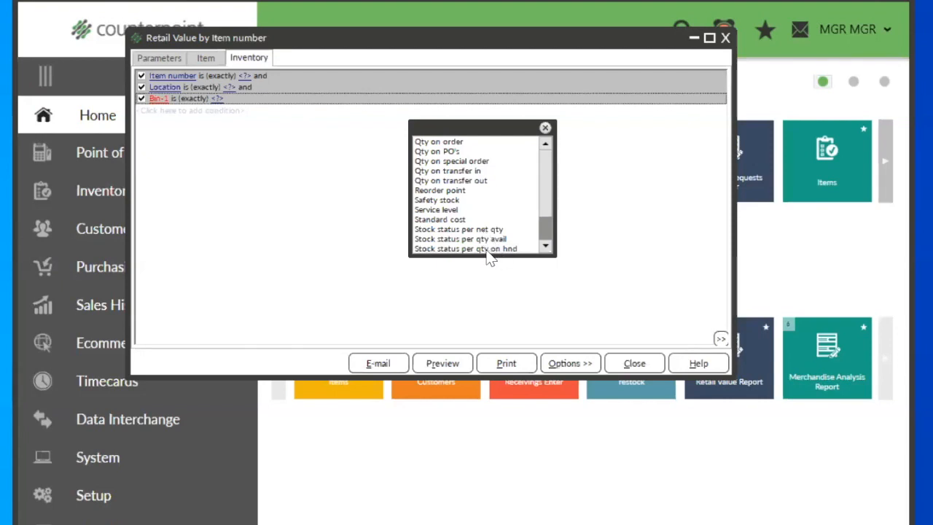
click(486, 249)
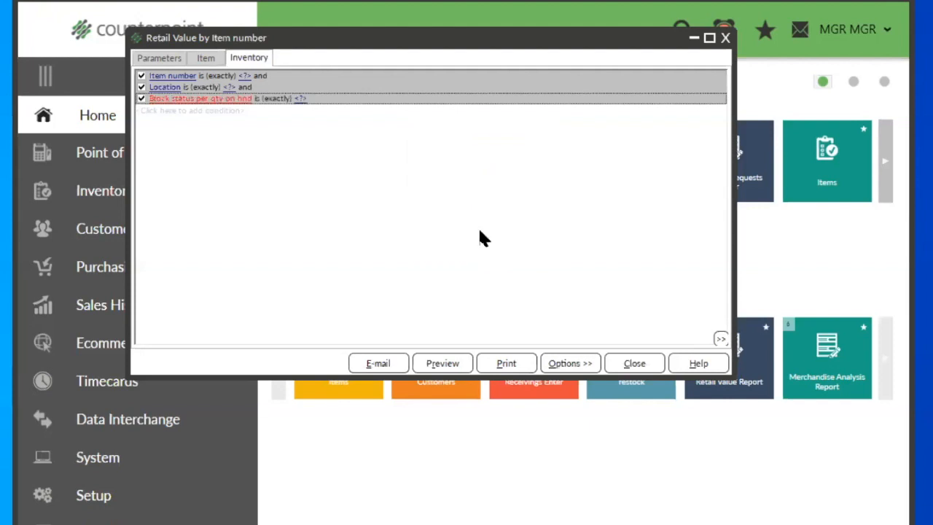
Step: Return the Inventory filter to its simplified view and set Stock status per qty on hnd to Above minimum
right_click(295, 117)
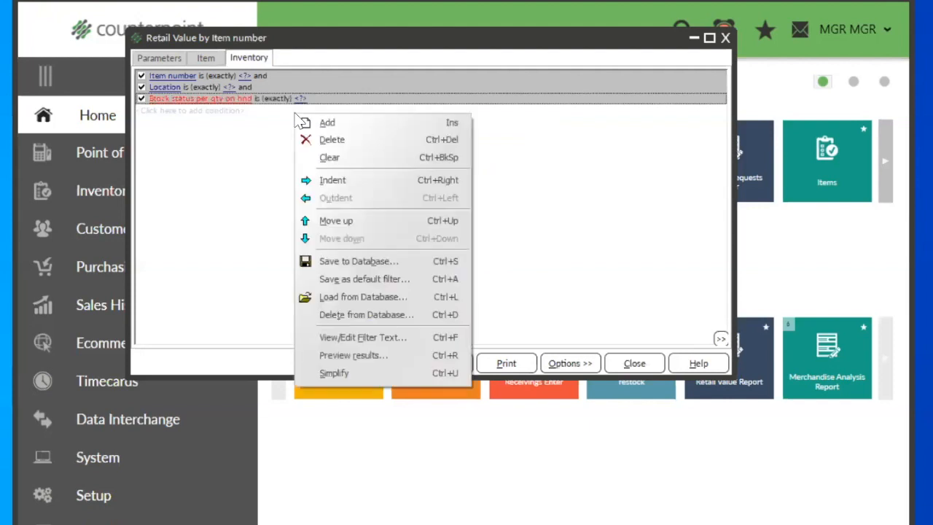
click(338, 371)
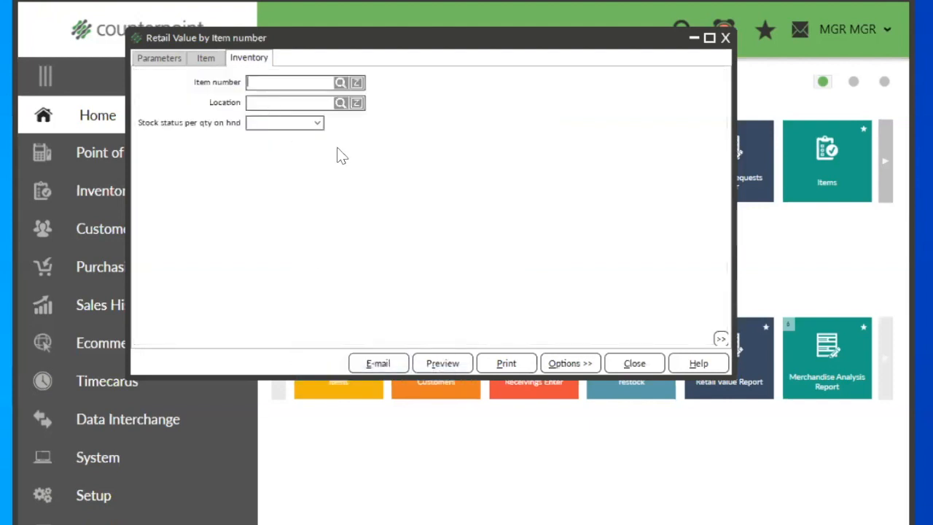
click(318, 124)
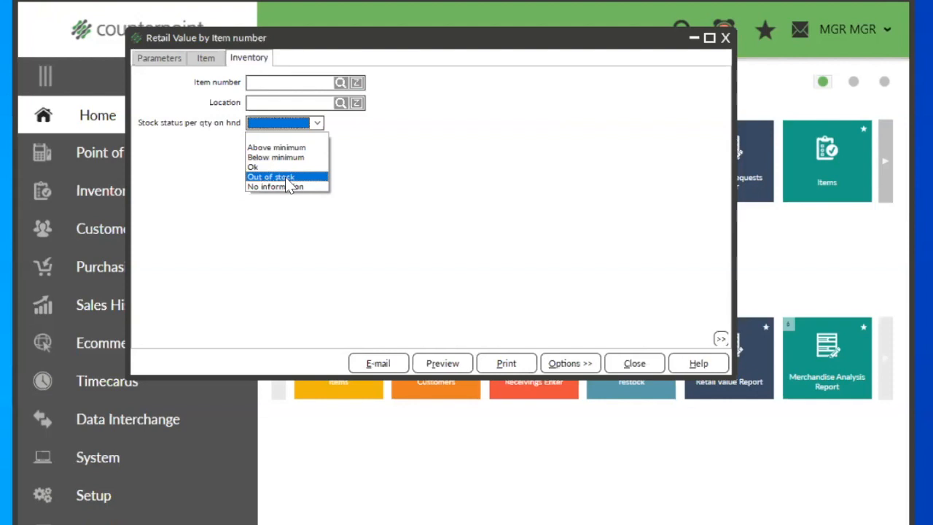
click(288, 150)
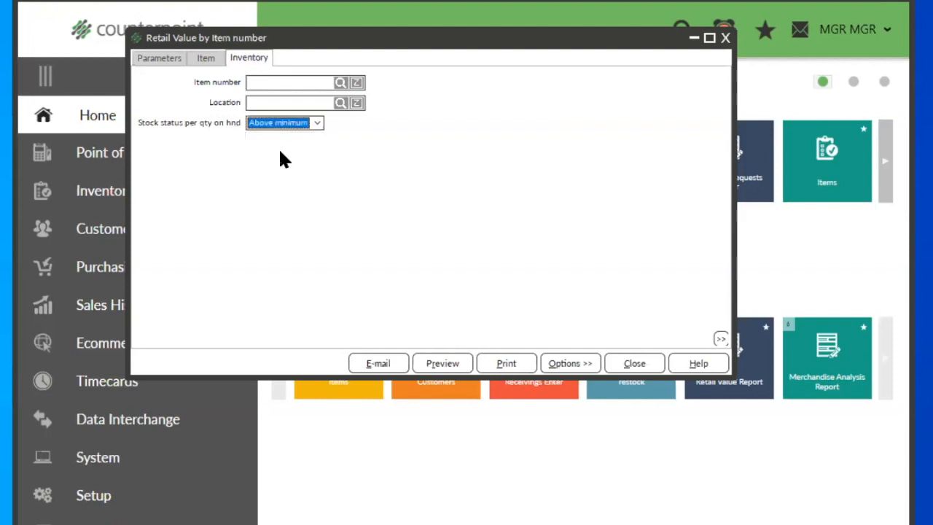
Step: Preview the report and examine the listed items and the report totals on the last page
click(430, 363)
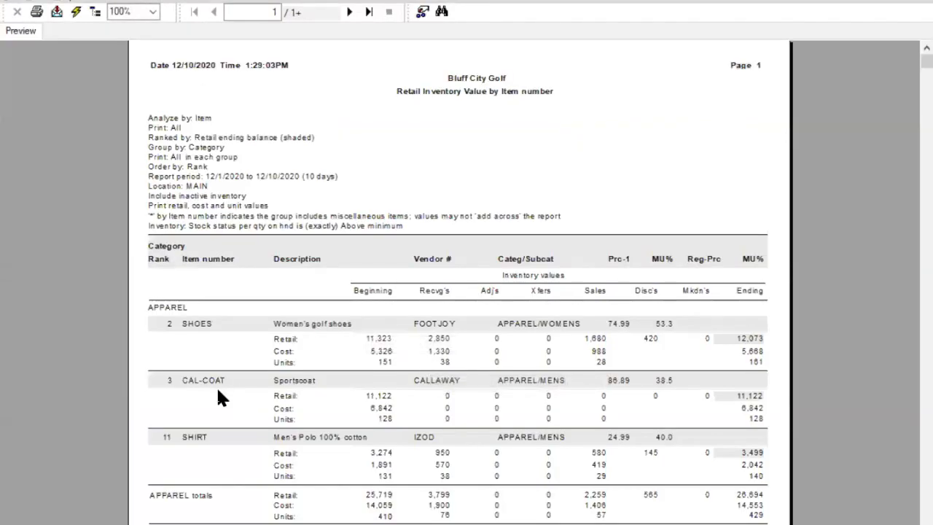
scroll(216, 386, down, 5)
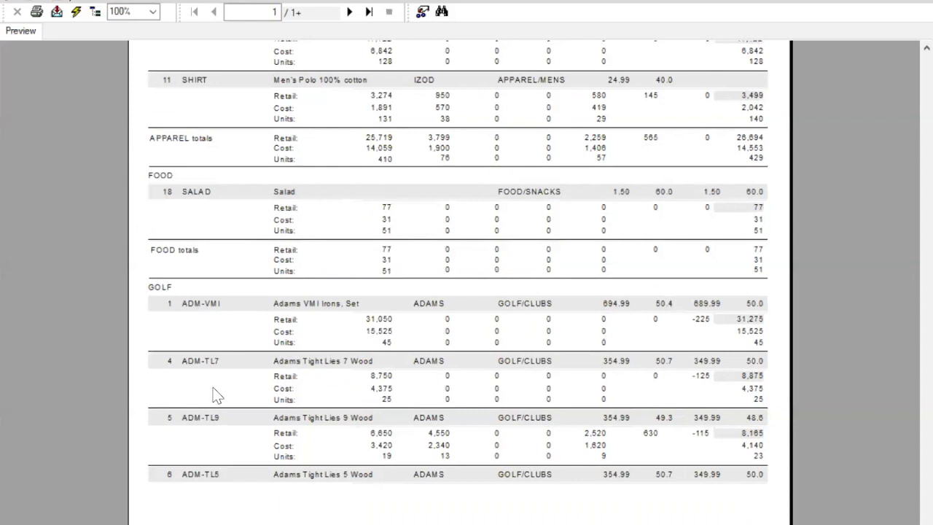
scroll(309, 247, up, 5)
click(369, 12)
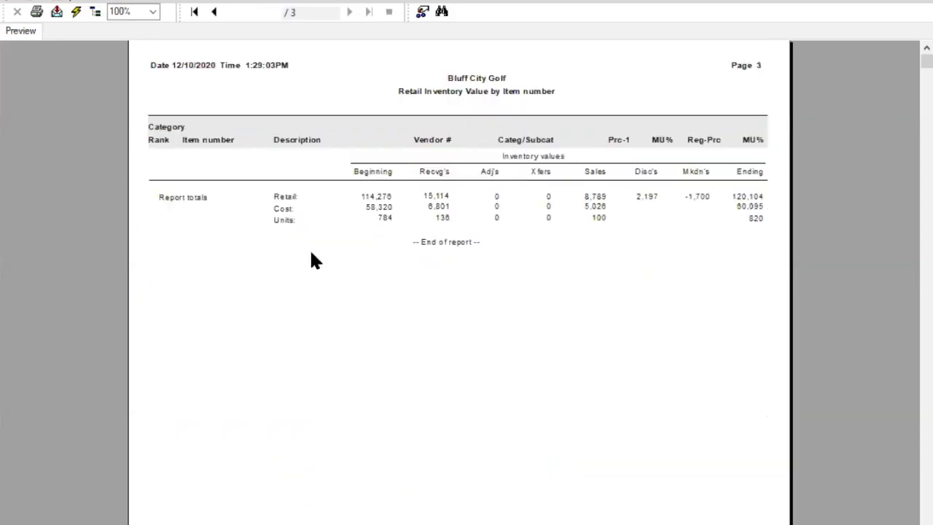
click(749, 198)
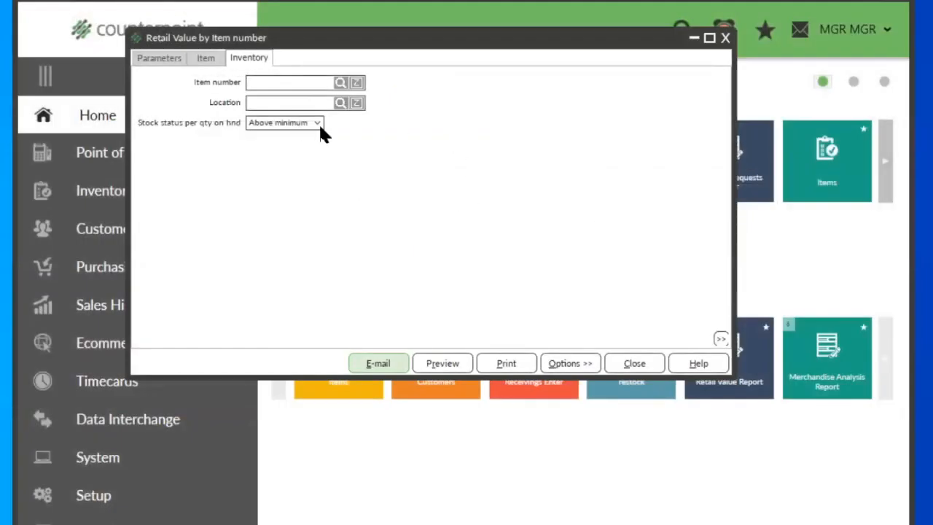
Step: Set Stock status per qty on hnd to Below minimum and preview the report to examine the listed items
click(318, 123)
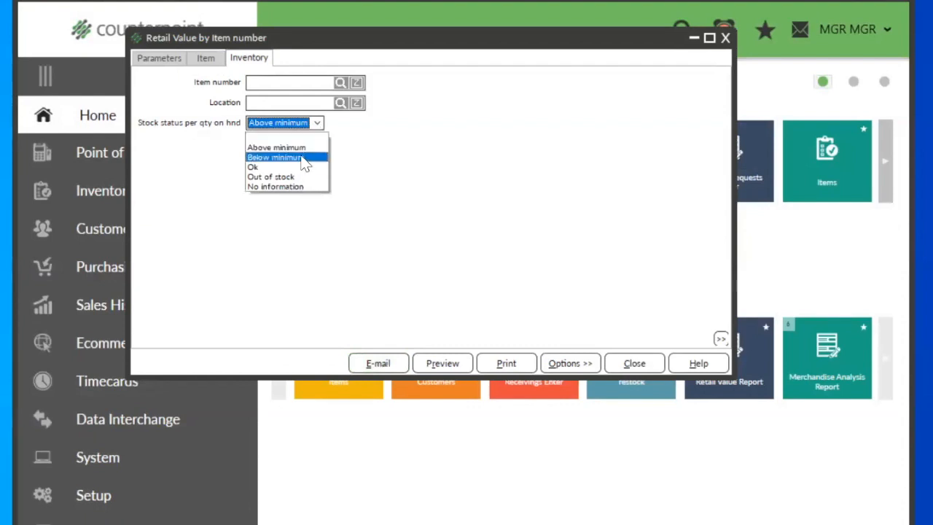
click(301, 157)
click(445, 363)
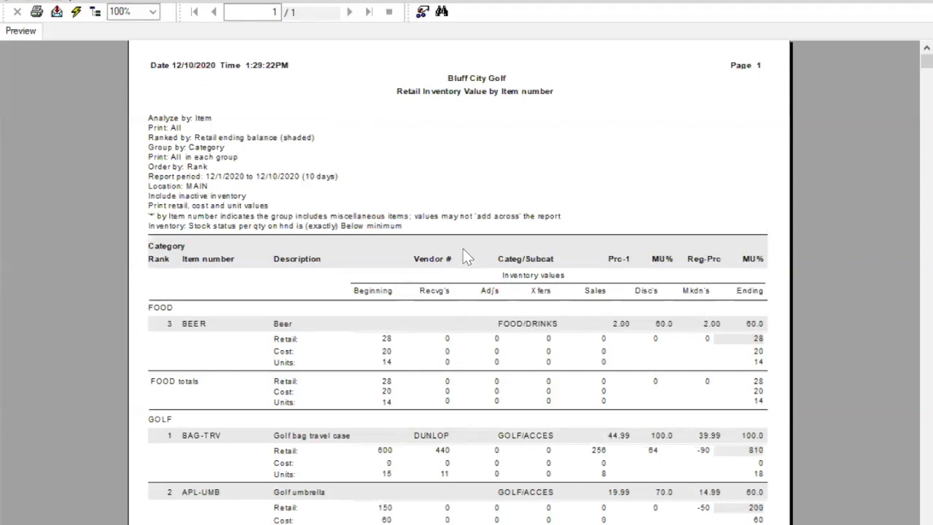
scroll(464, 250, down, 3)
click(200, 186)
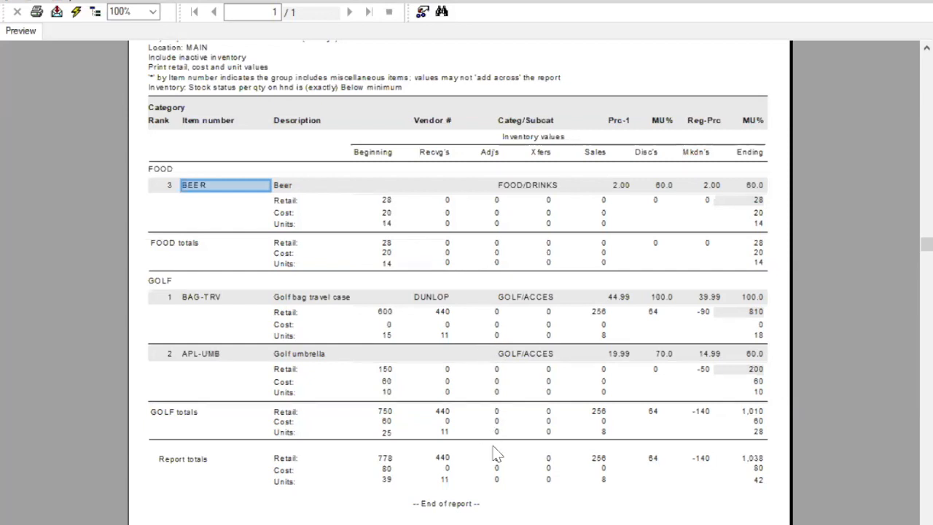
key(Escape)
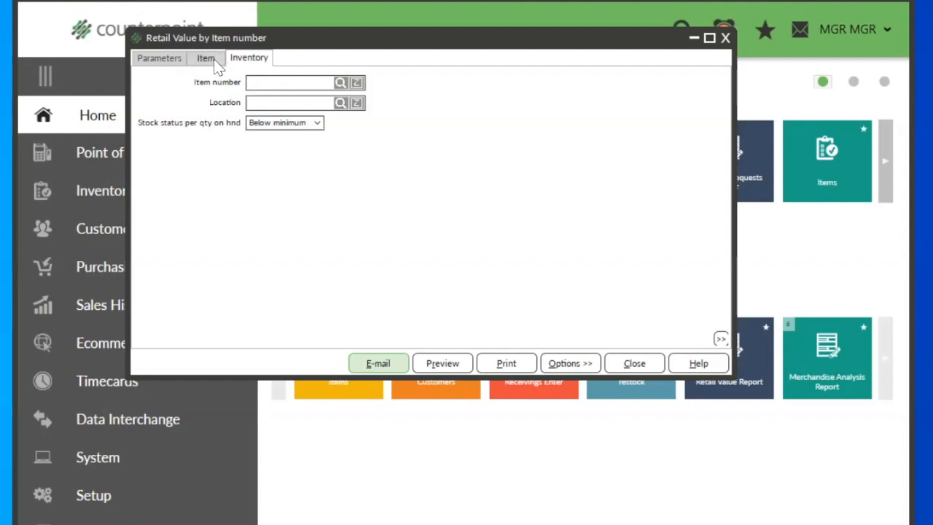
Step: Clear the Stock status per qty on hnd selection in the Inventory filter
click(317, 122)
click(295, 138)
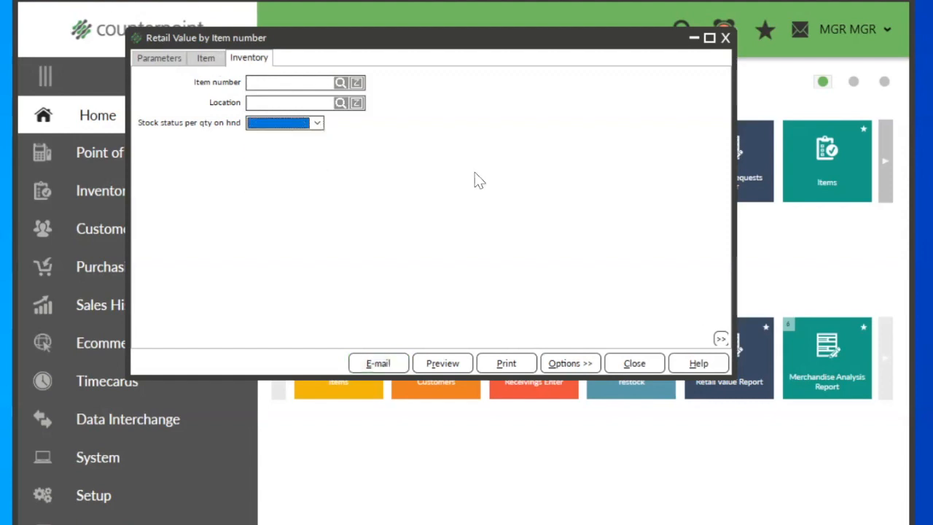
Step: Customize the Item filter and change the Primary vendor comparison to is not (exactly)
click(205, 59)
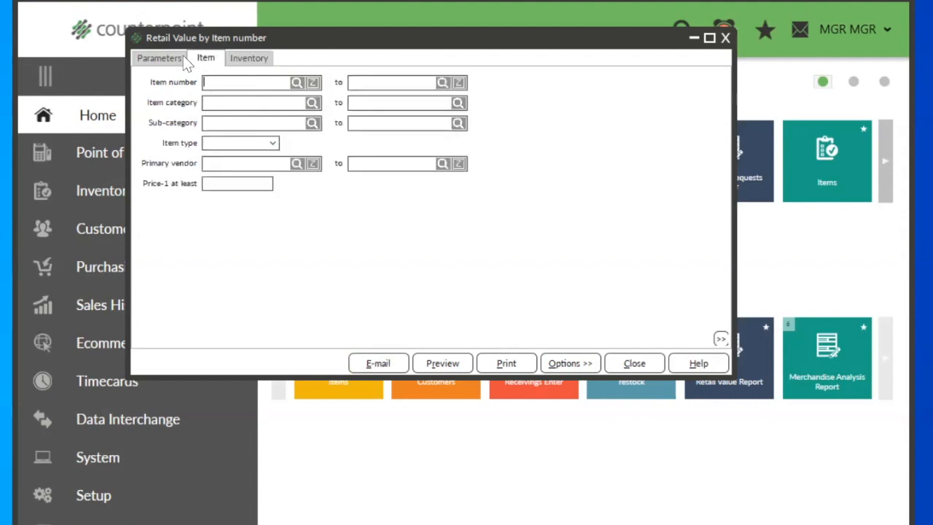
right_click(511, 125)
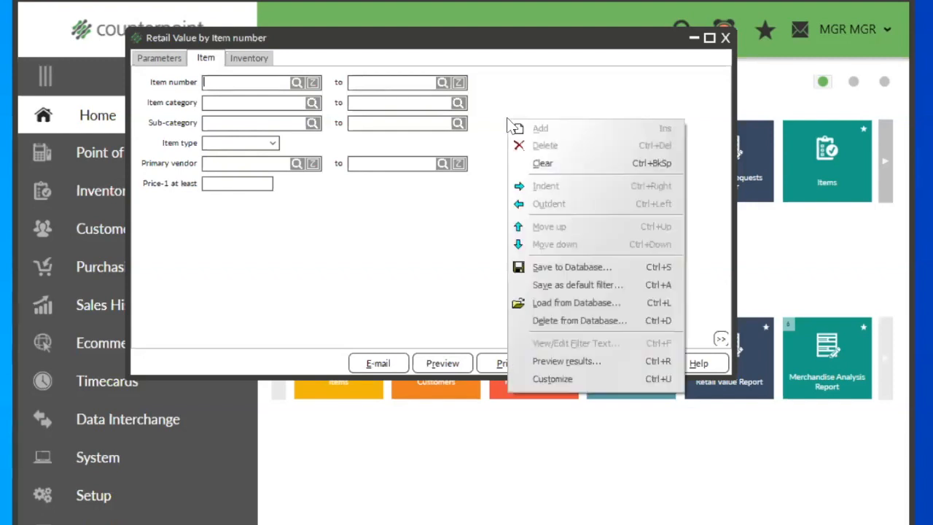
click(537, 378)
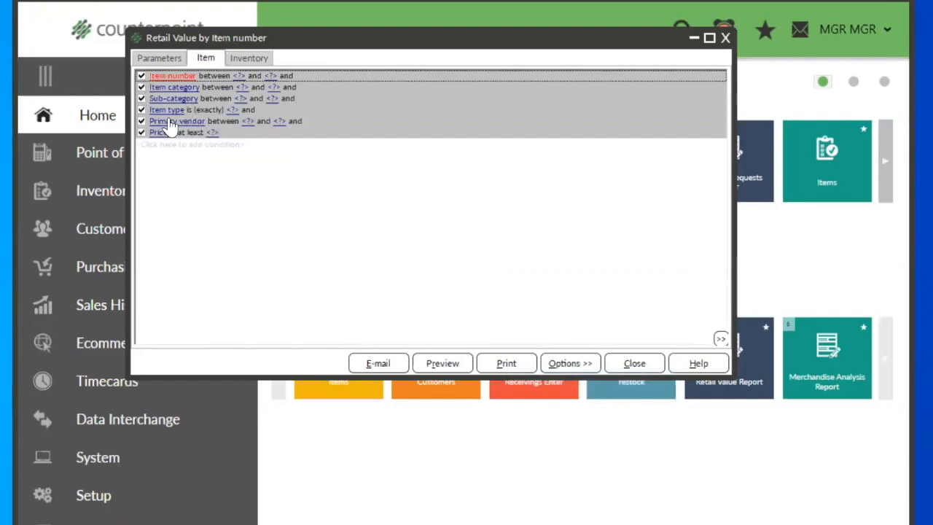
click(214, 122)
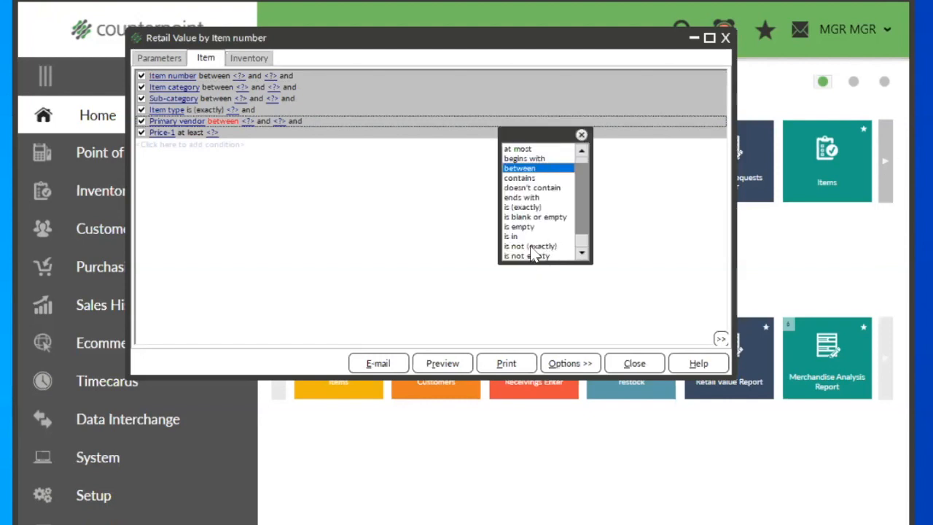
click(532, 248)
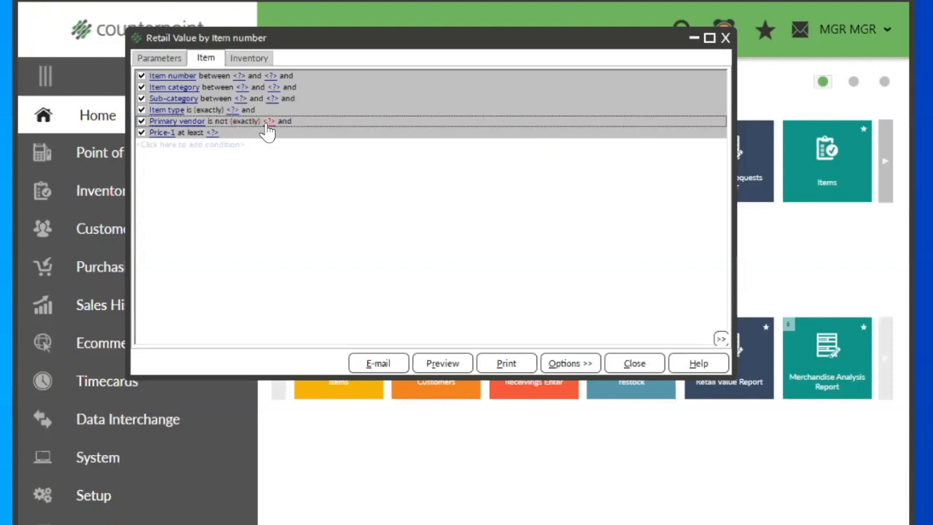
Step: Return the Item filter to its simplified view and look up ADAMS as the excluded primary vendor
click(461, 184)
right_click(461, 185)
click(526, 442)
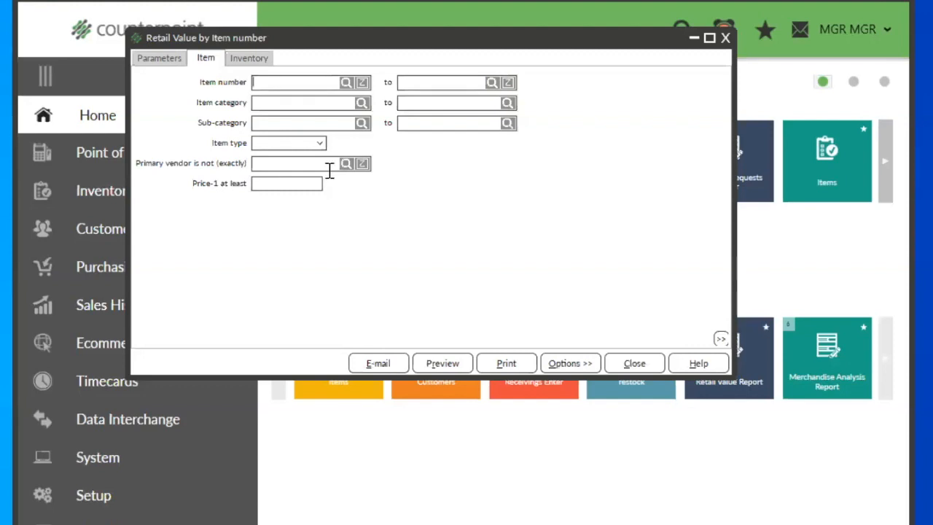
click(343, 167)
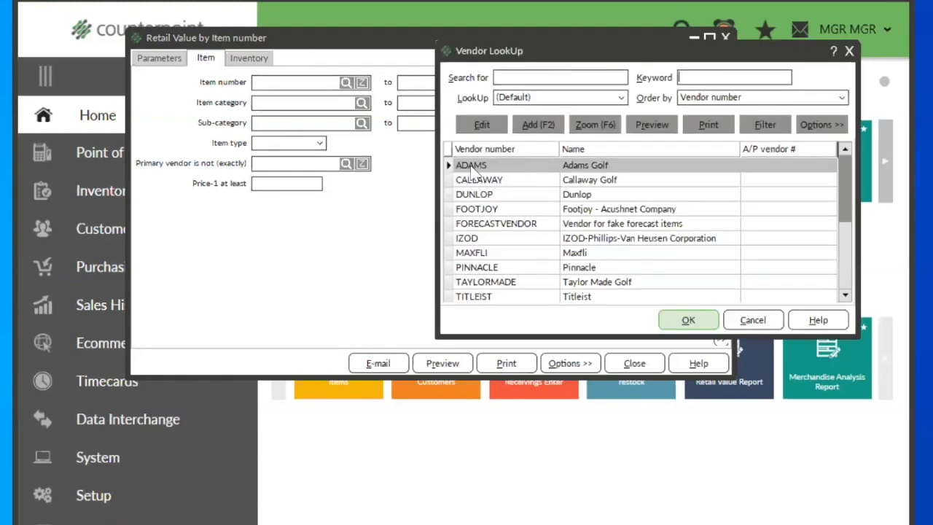
double_click(470, 166)
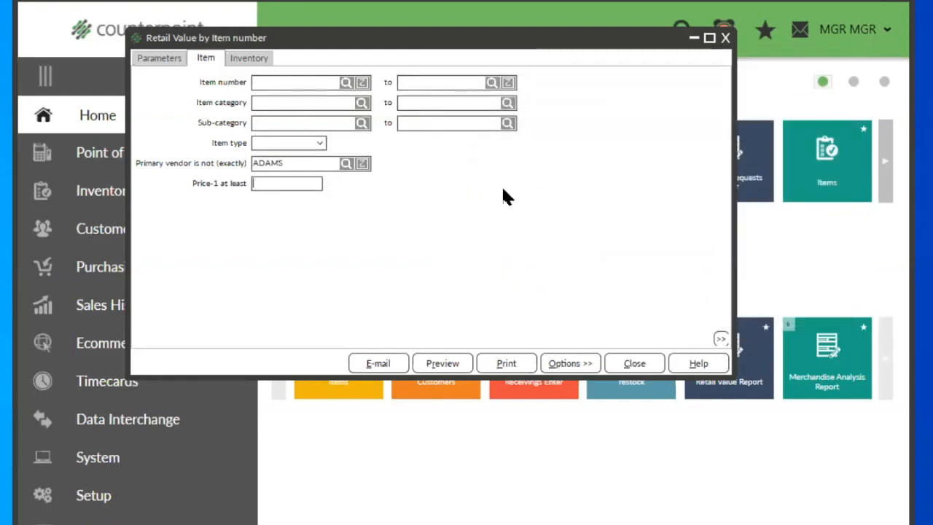
Step: Customize the Item filter again and disable the Primary vendor condition
right_click(458, 156)
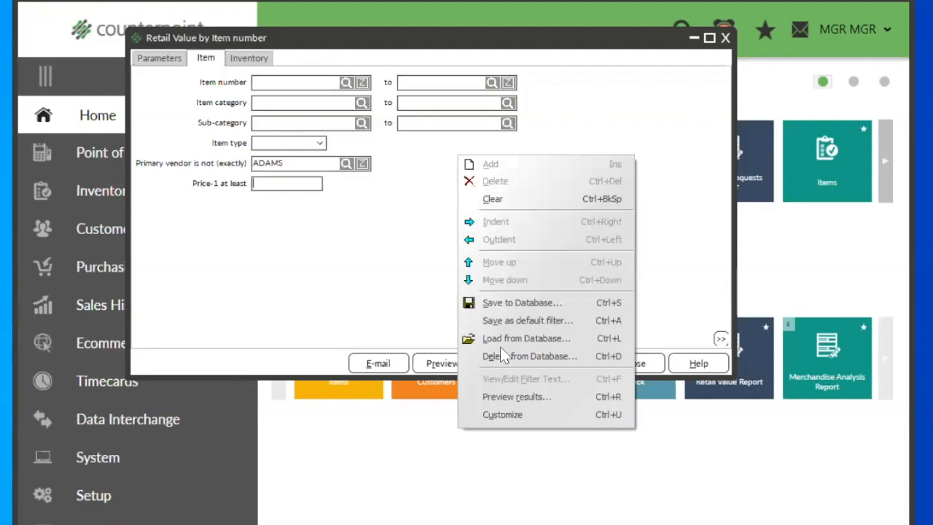
click(502, 418)
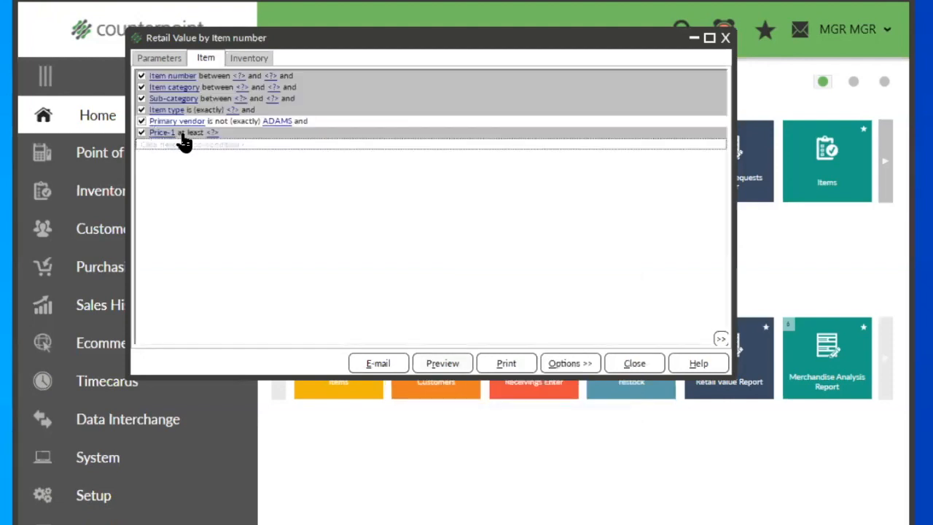
click(141, 121)
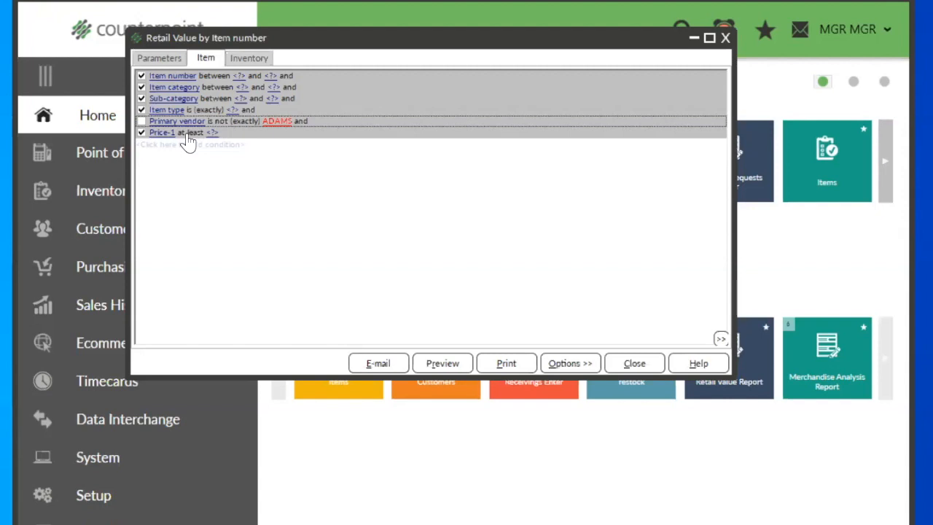
Step: Change the Price-1 condition's comparison to between and return the Item filter to its simplified view
click(186, 134)
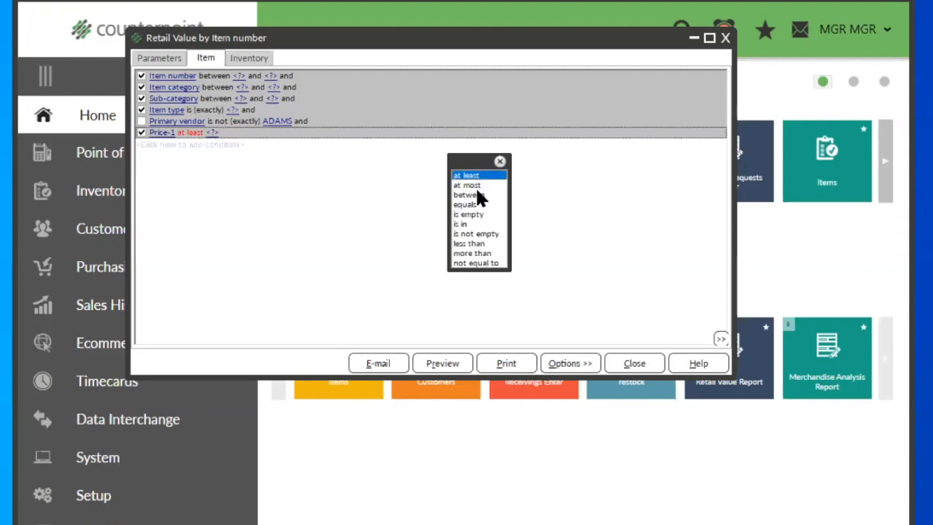
click(480, 195)
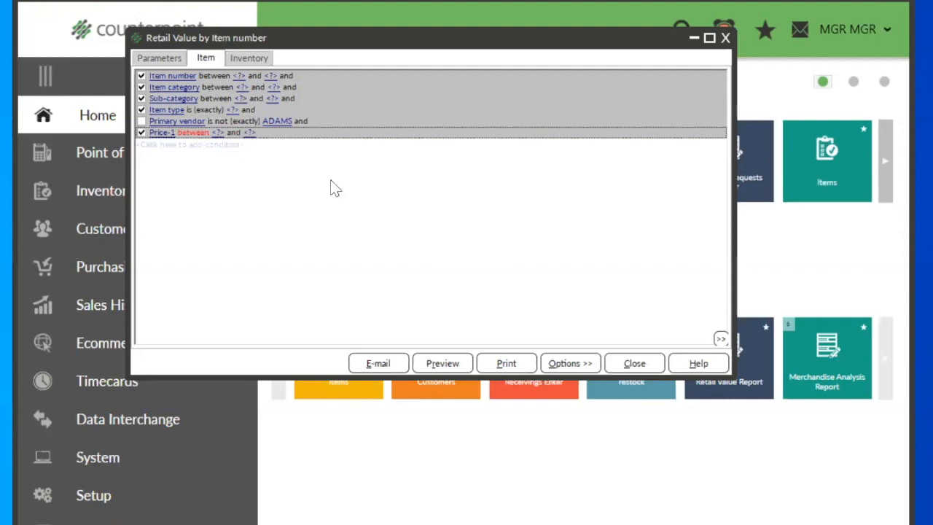
right_click(269, 188)
click(316, 444)
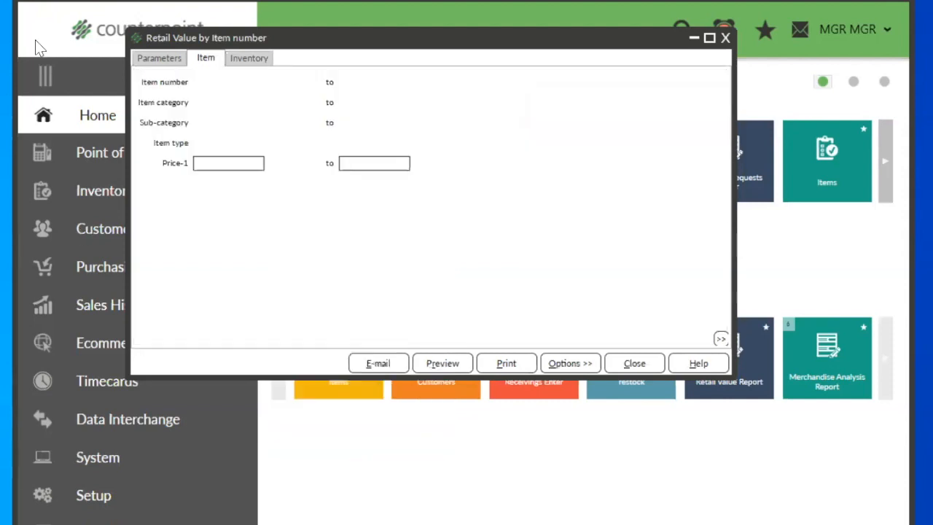
Step: Set the Price-1 range from 50 to 100 and preview the Retail Value report
click(212, 163)
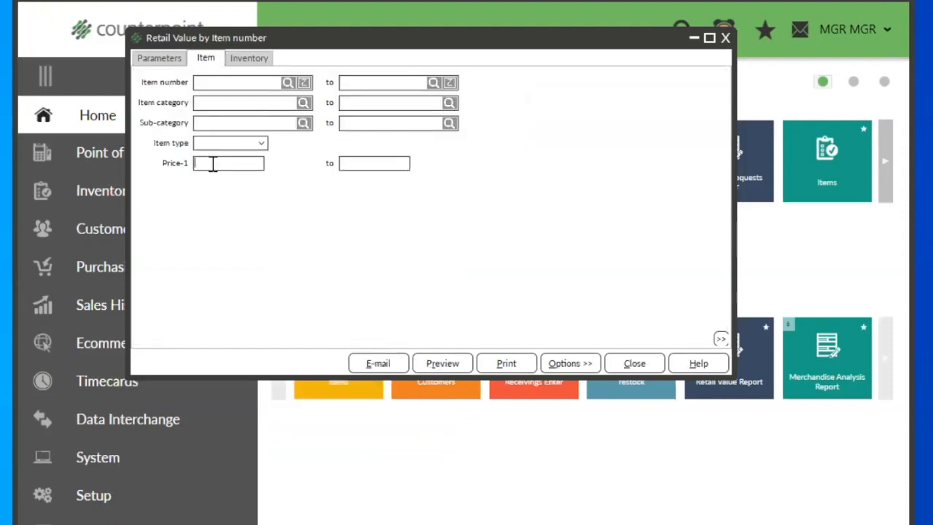
text(50)
key(Tab)
text(100)
click(433, 361)
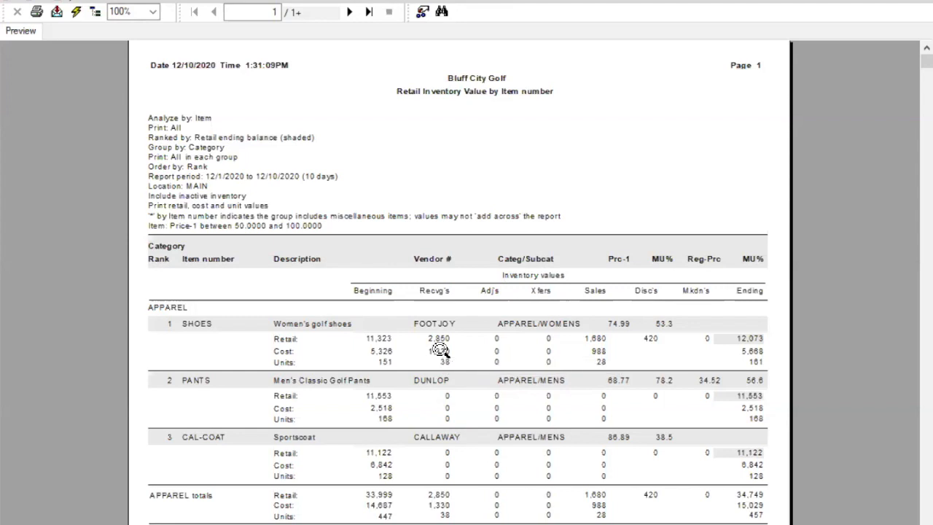
click(376, 169)
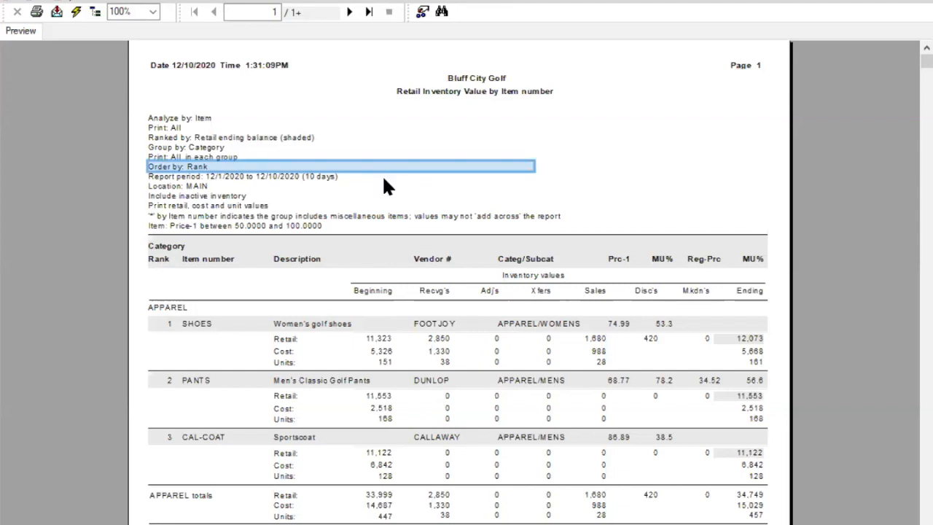
click(664, 179)
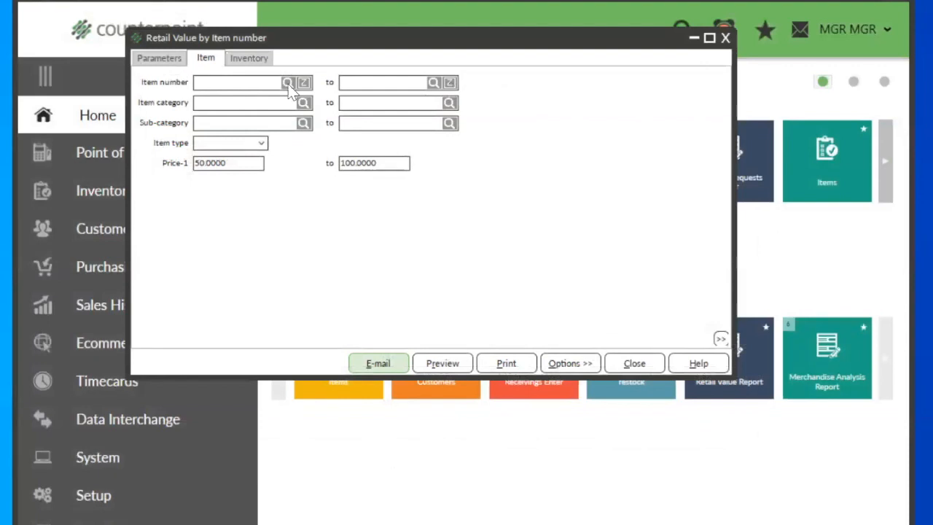
Step: Look up item numbers from the Item filter and open the ADM-SCD record for editing
click(288, 82)
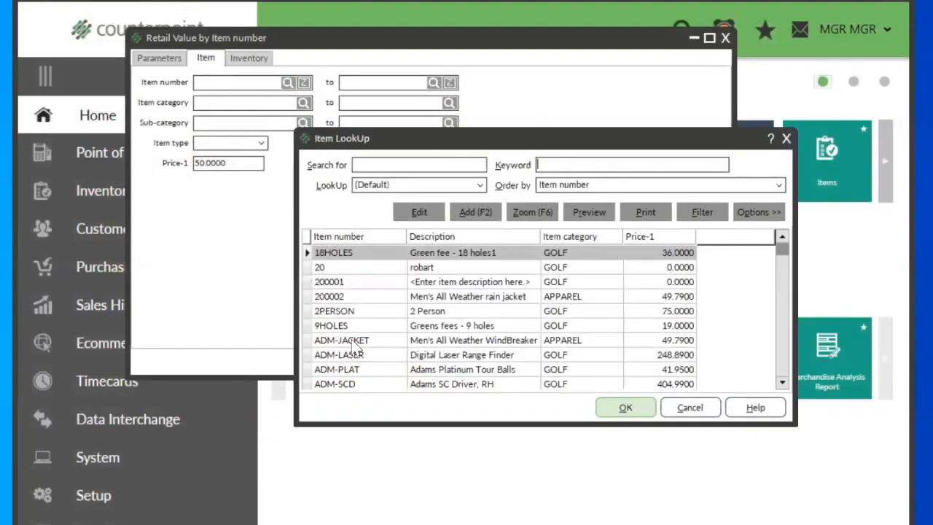
click(361, 372)
scroll(360, 368, down, 2)
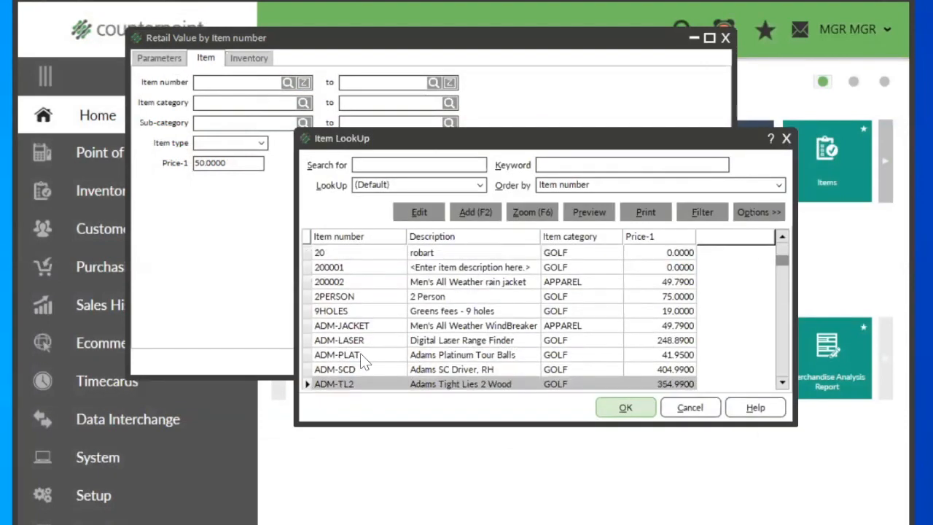
click(349, 369)
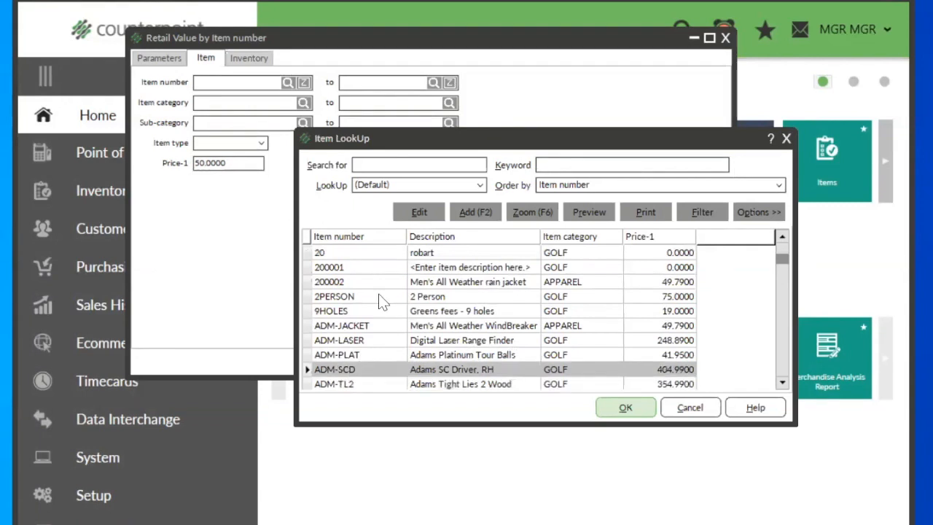
click(419, 211)
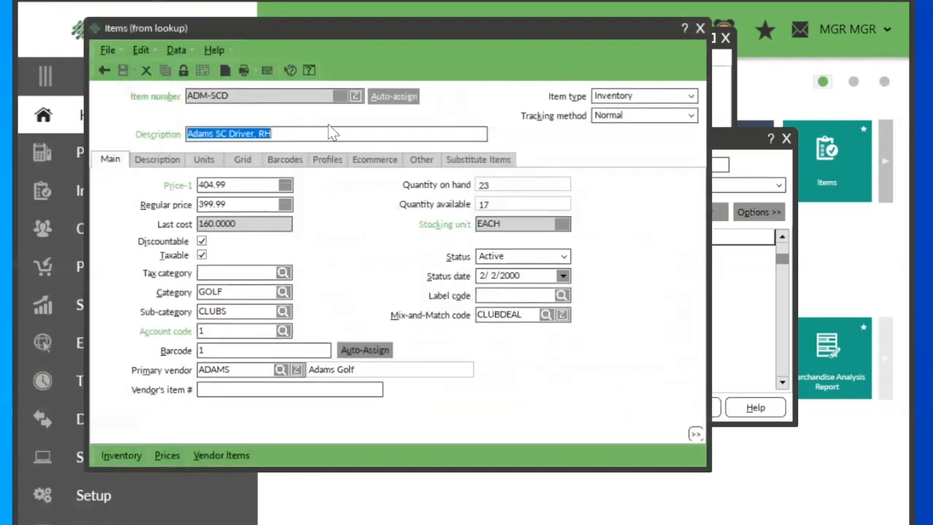
Step: Review the ADM-SCD item's description attributes, profiles and barcodes, and close the record and the item lookup
click(166, 161)
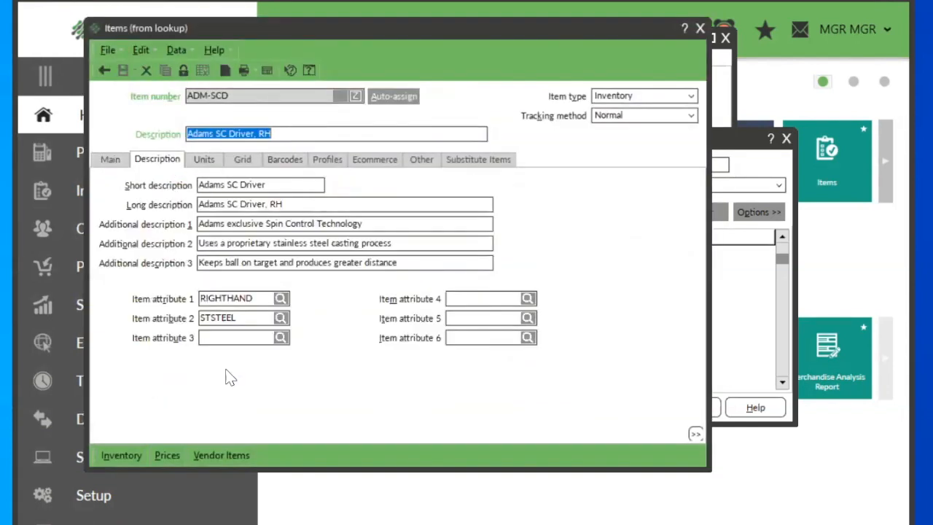
click(335, 165)
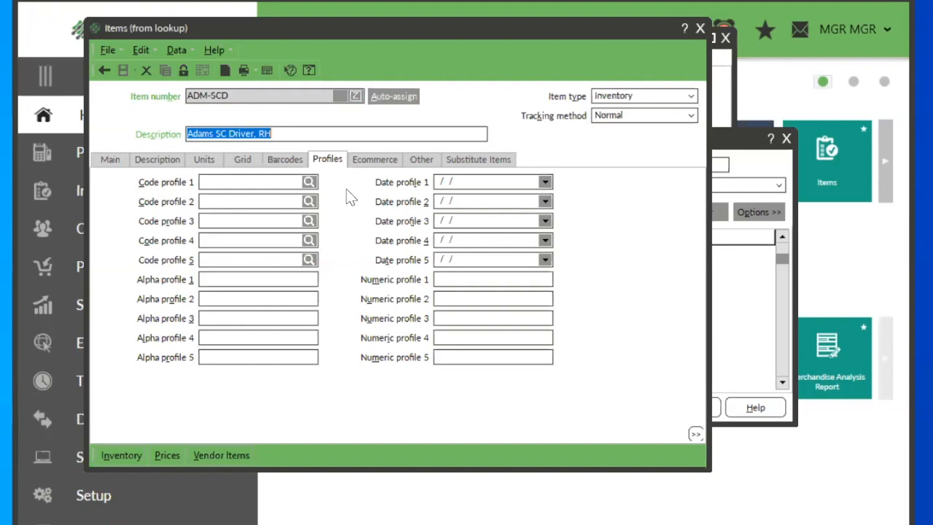
click(276, 157)
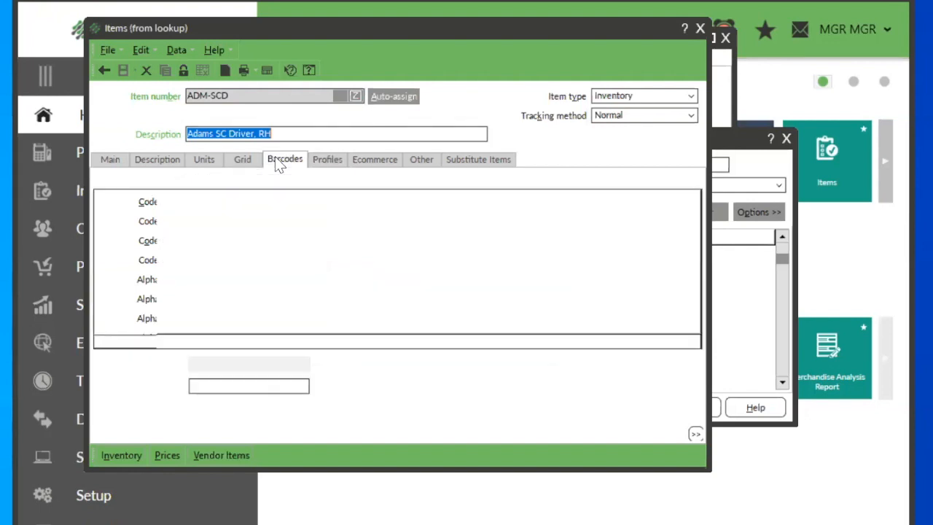
click(164, 162)
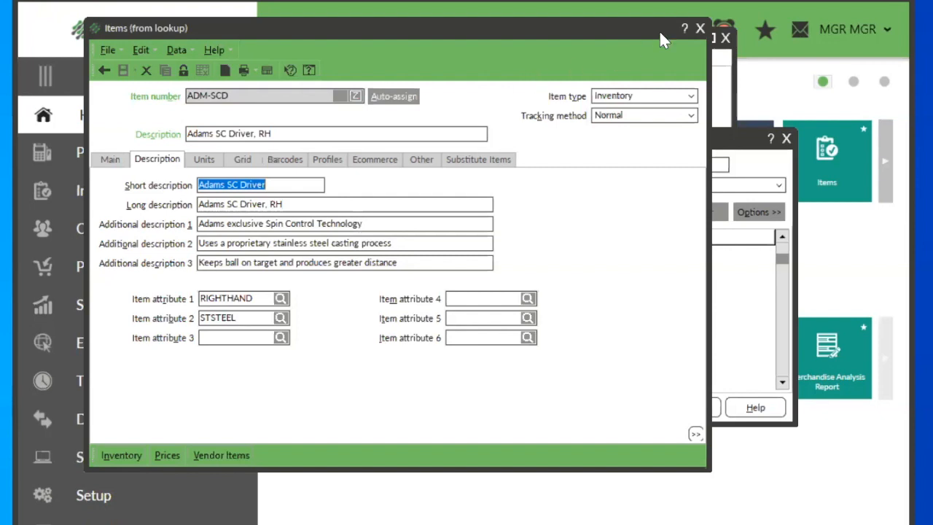
click(700, 27)
click(785, 139)
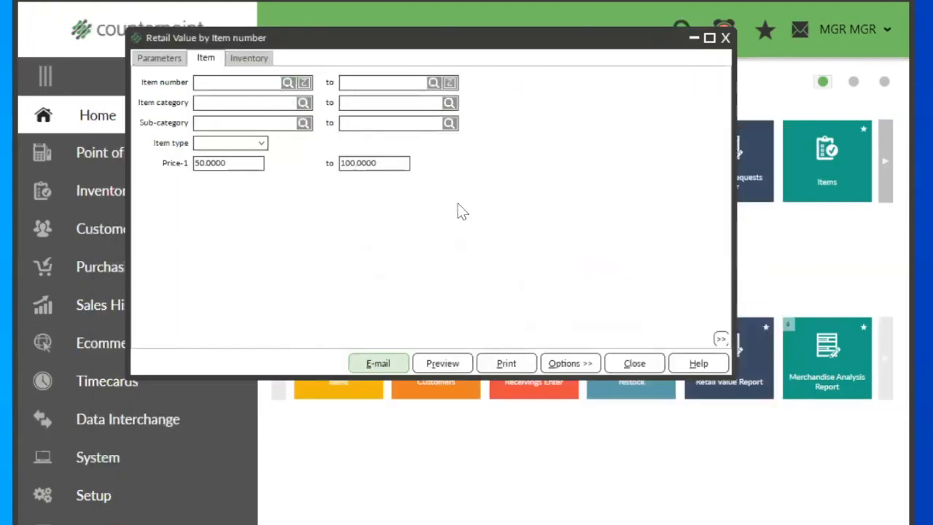
Step: Check the Inventory filter, close the Retail Value report and open the Merchandise Analysis Report
click(259, 60)
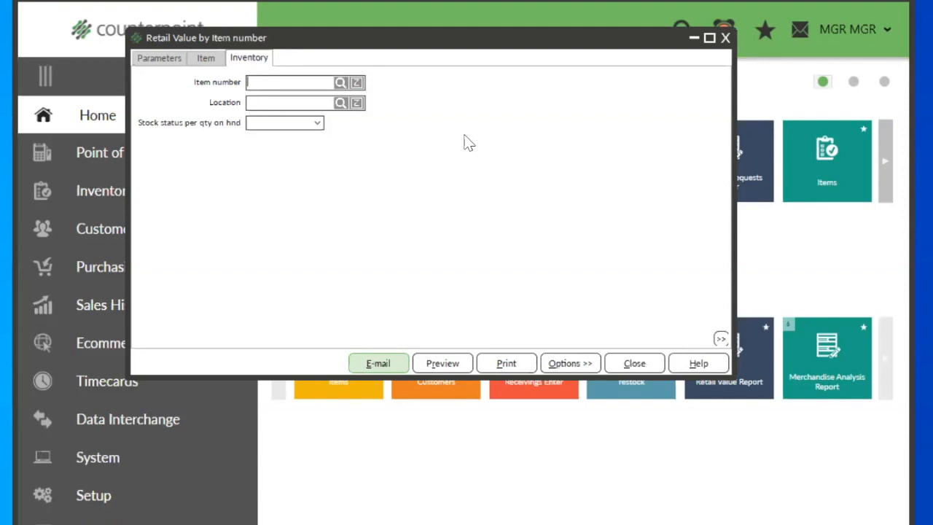
click(635, 365)
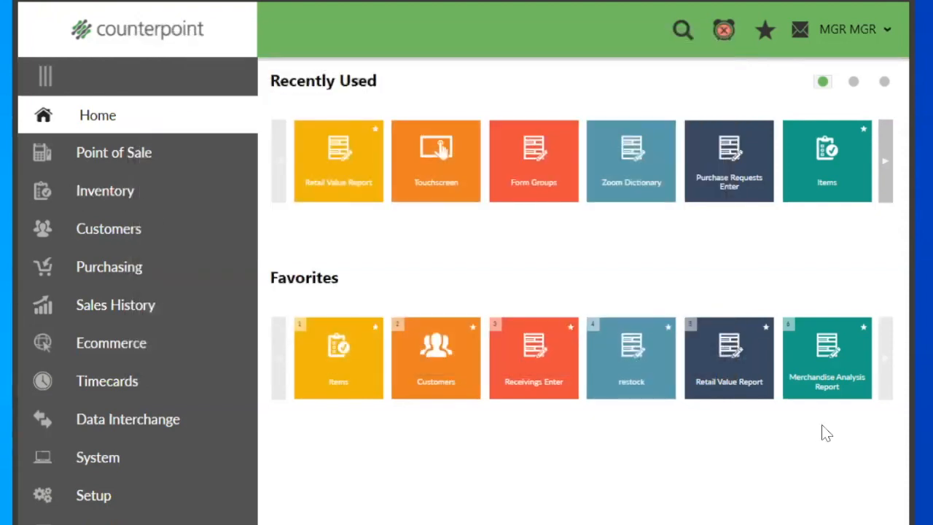
click(829, 375)
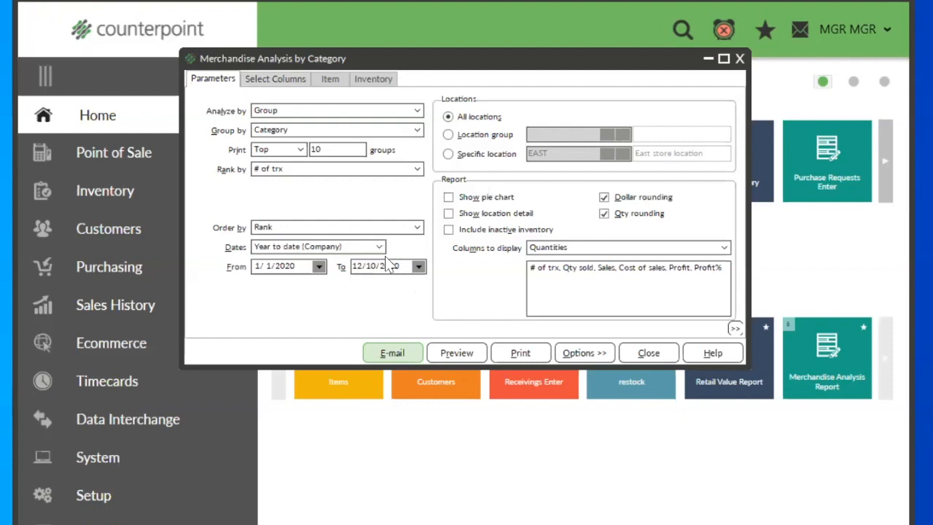
Step: Set the Merchandise Analysis Report to analyze by Item and print All items
click(278, 110)
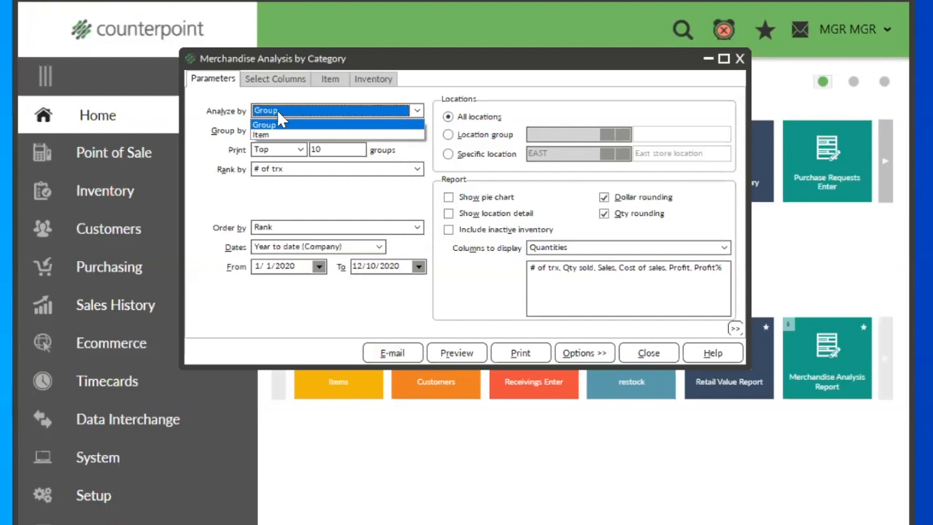
click(279, 139)
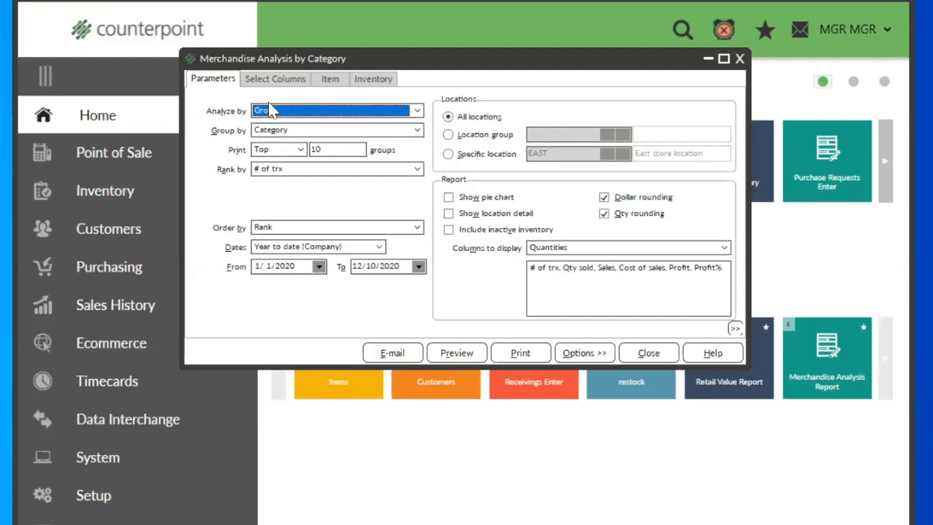
click(293, 110)
click(274, 136)
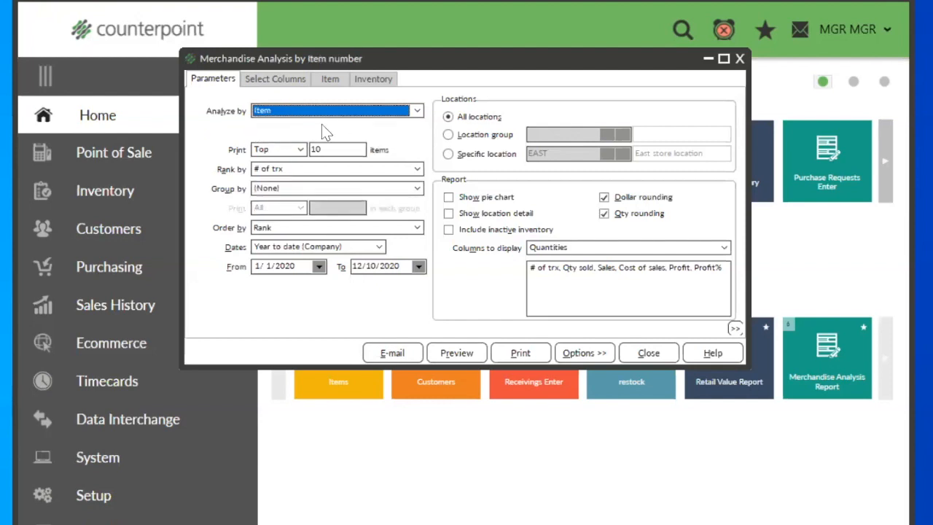
click(299, 150)
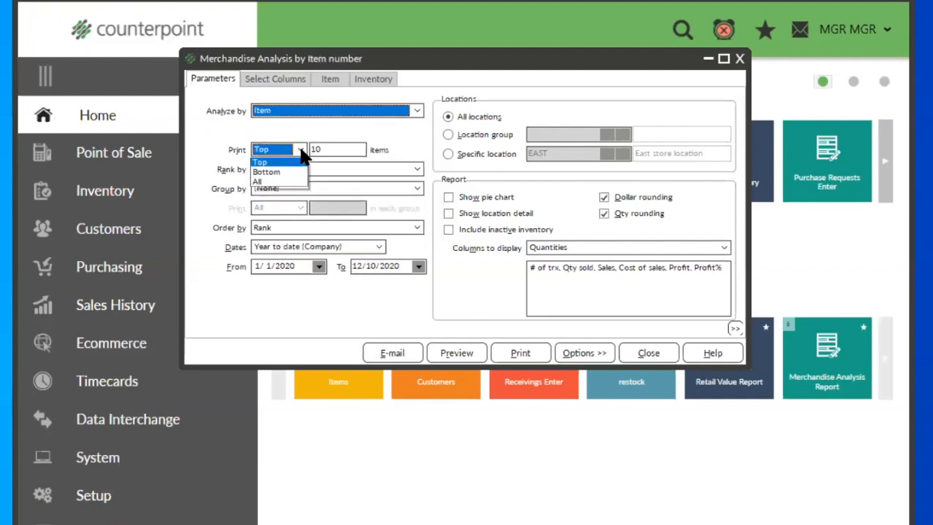
click(275, 183)
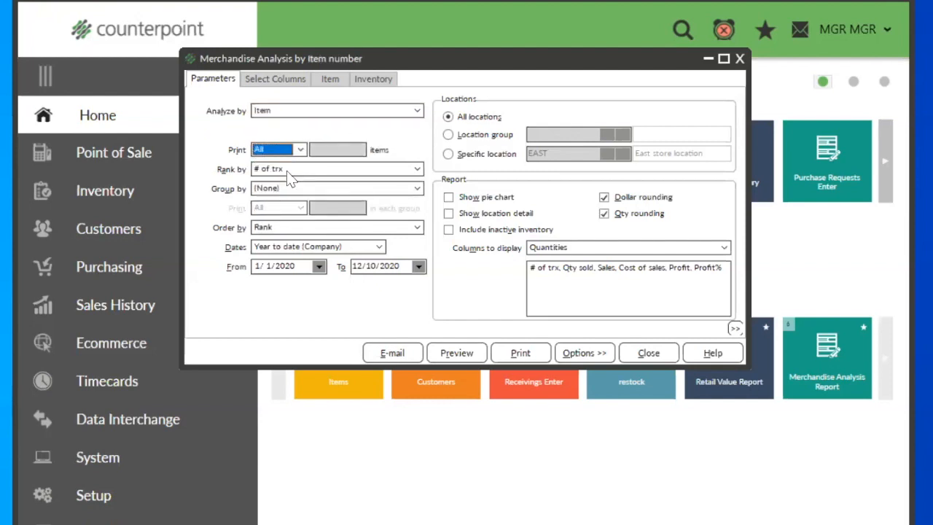
Step: Rank the merchandise analysis by Sales and group it by Category
click(286, 171)
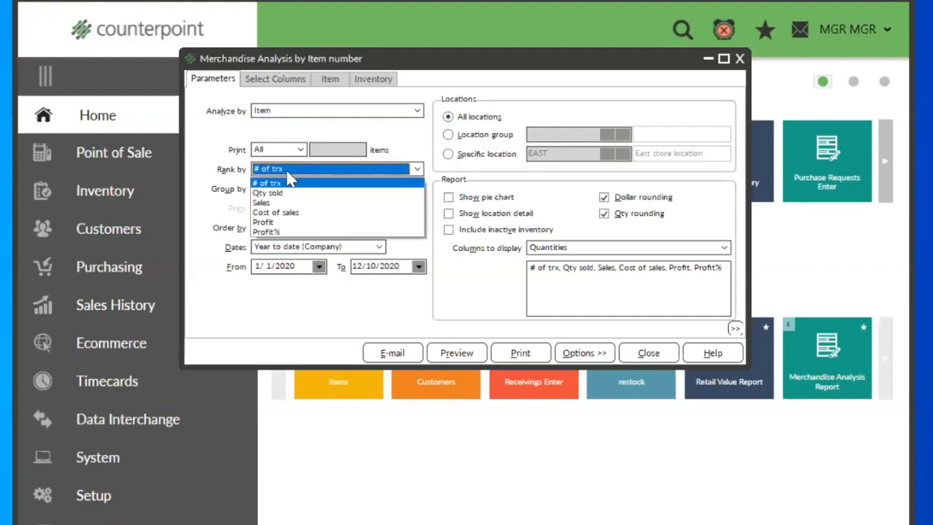
click(268, 202)
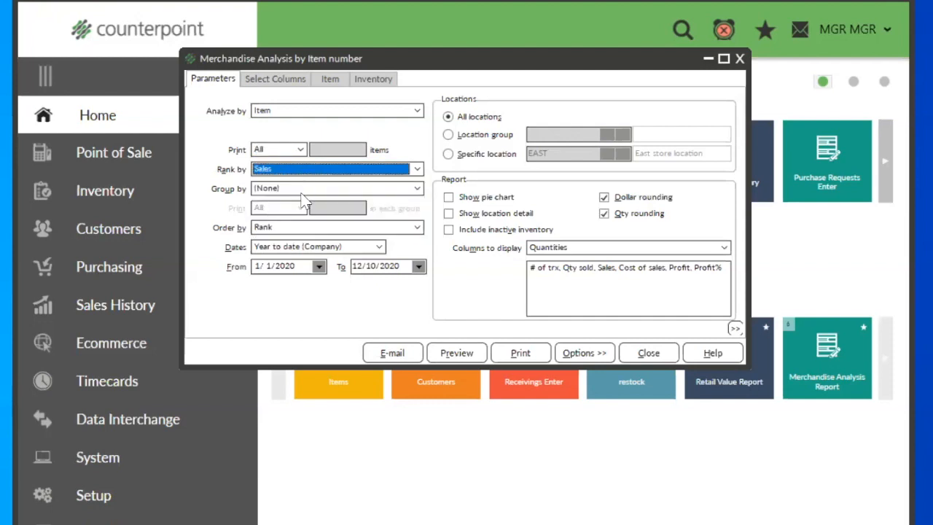
click(284, 174)
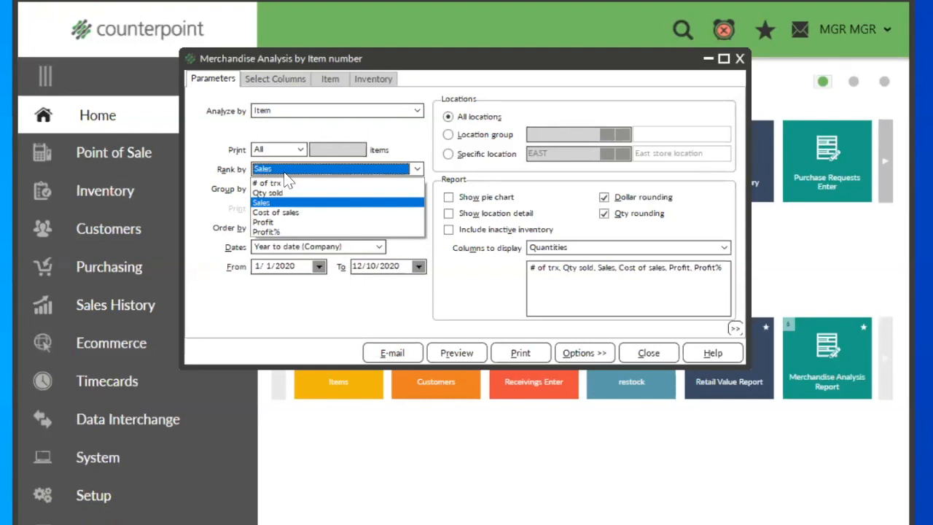
click(286, 174)
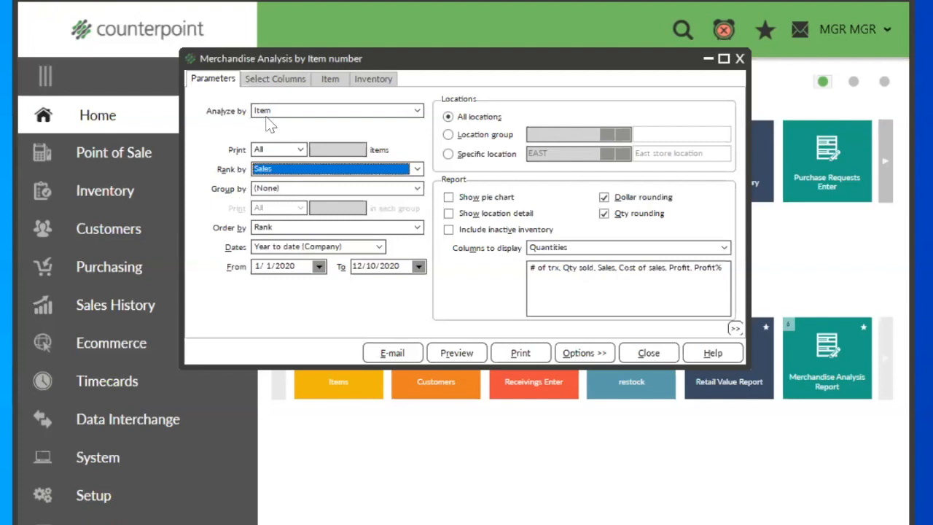
click(275, 187)
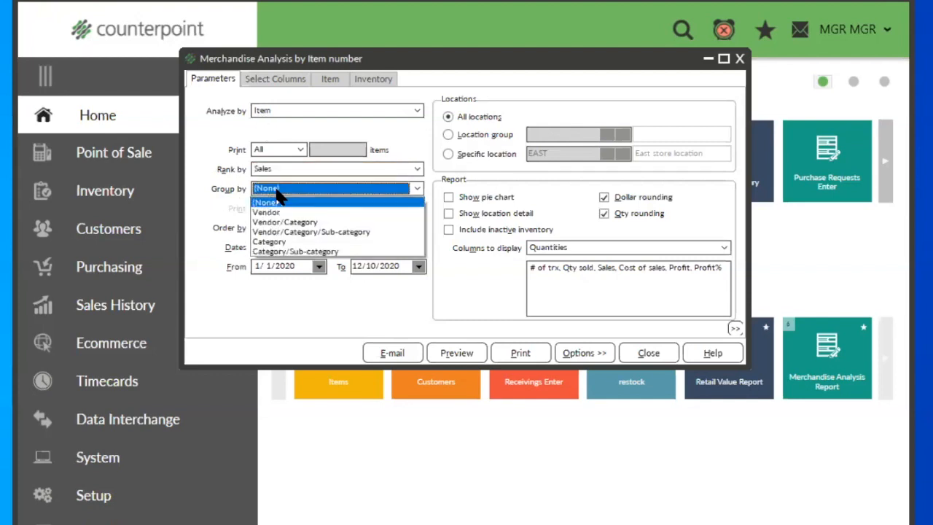
click(280, 241)
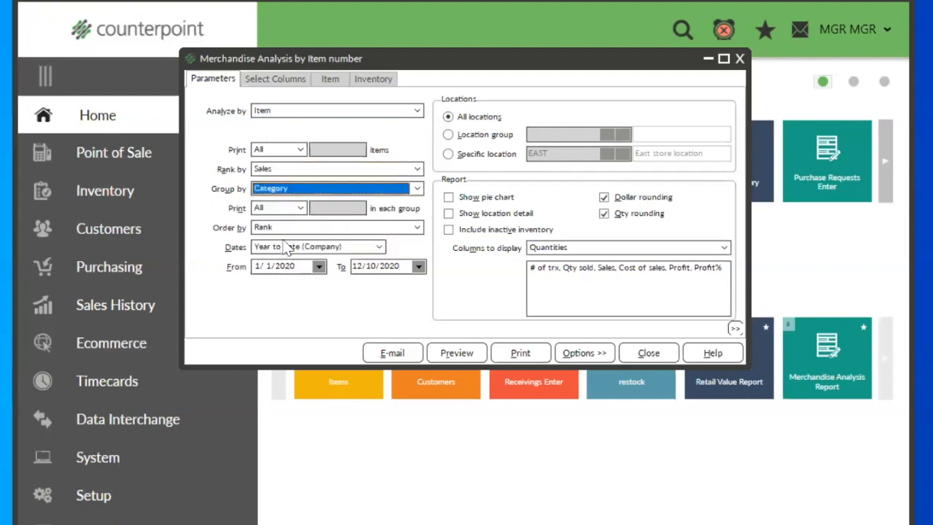
Step: Limit the printed items to the Top 5 in each category group
click(300, 209)
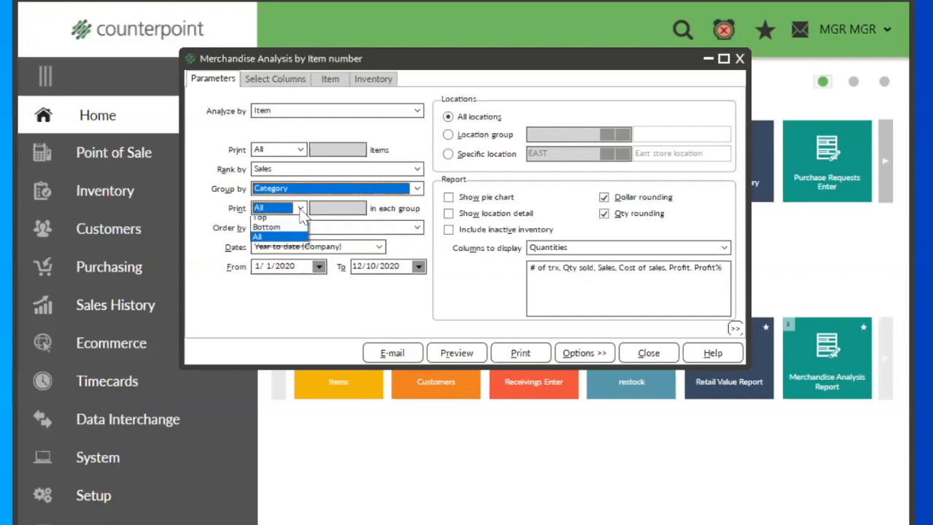
click(290, 225)
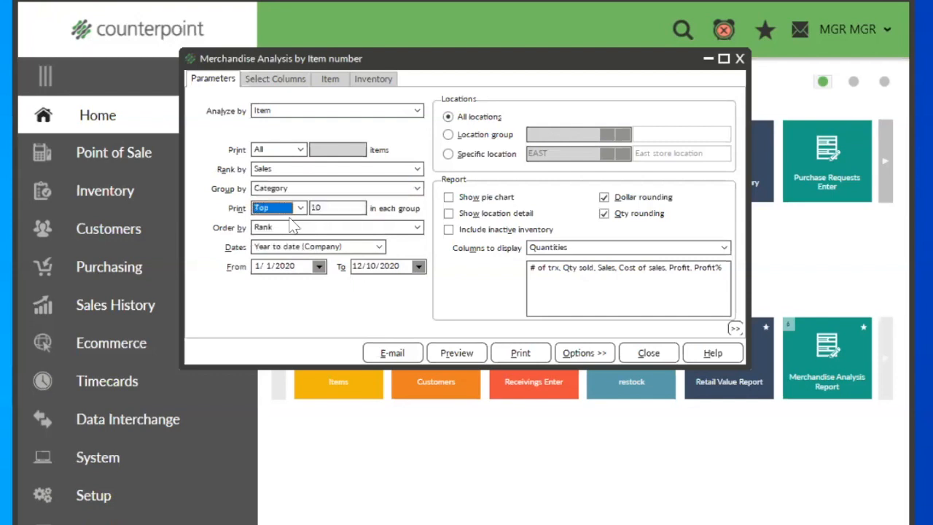
click(346, 209)
text(5)
key(Tab)
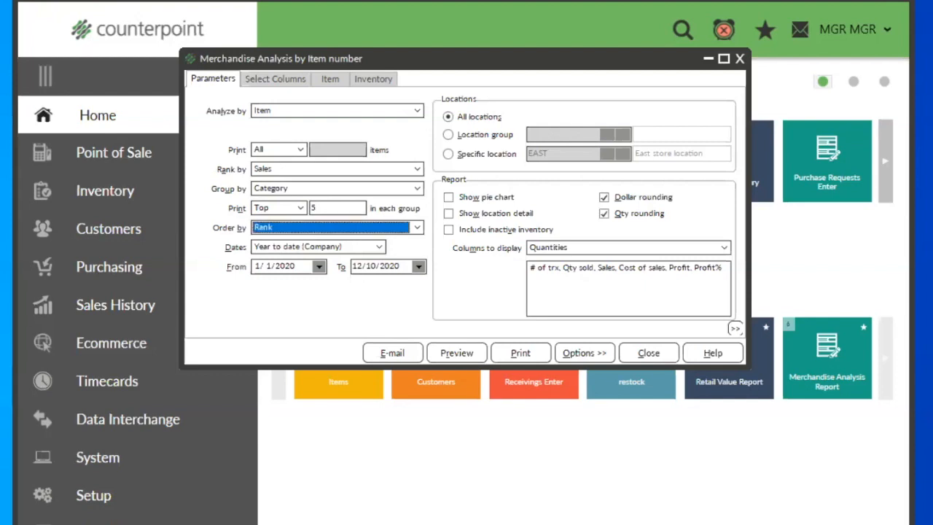
Step: Set the report's start date to 12/1/2020 and include inactive inventory
click(292, 266)
text(12)
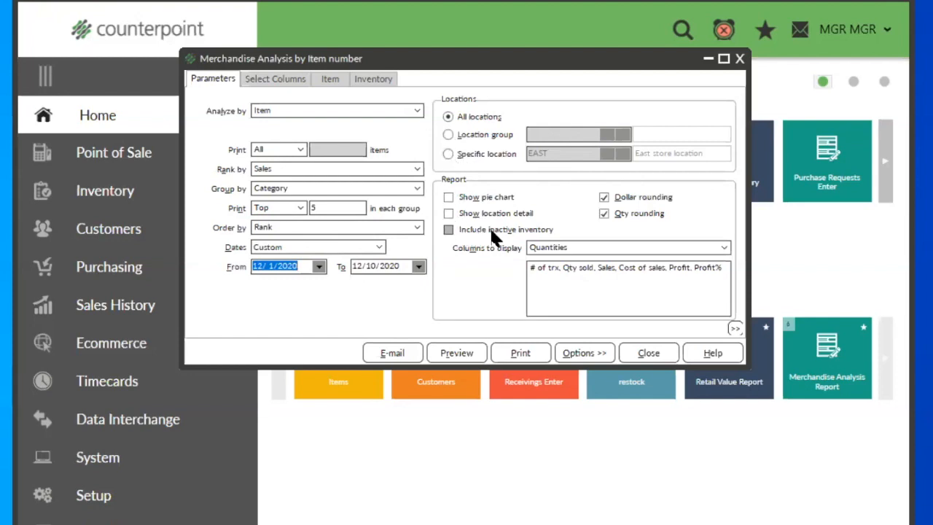
click(449, 230)
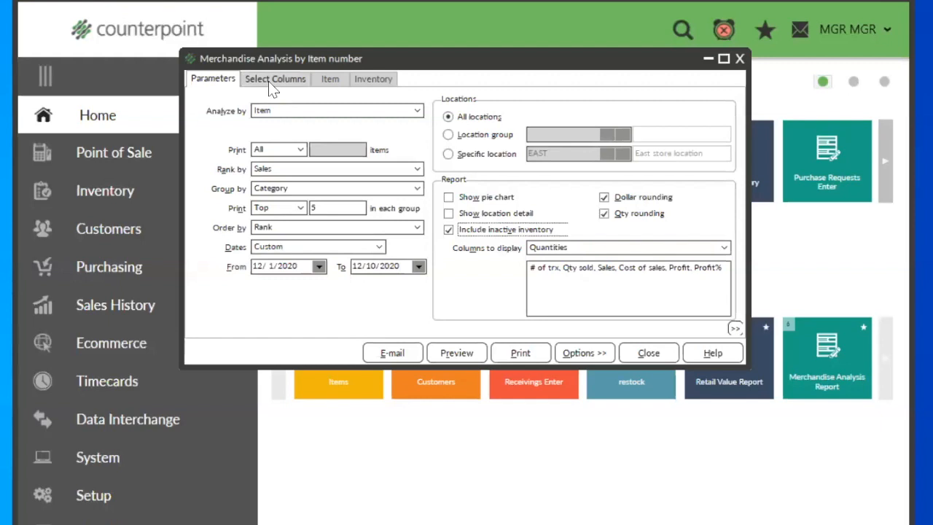
Step: Clear all visible columns from the merchandise analysis and show all columns in the available list
click(330, 81)
click(373, 80)
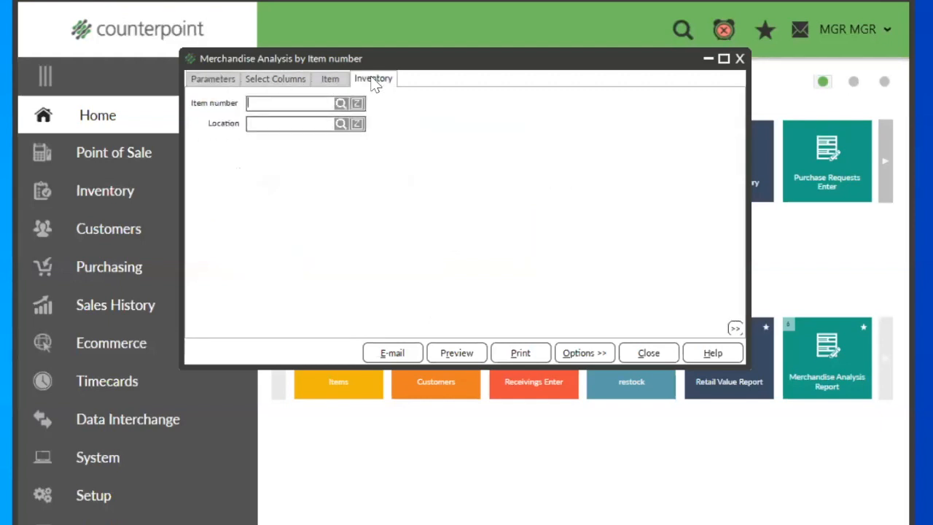
click(274, 82)
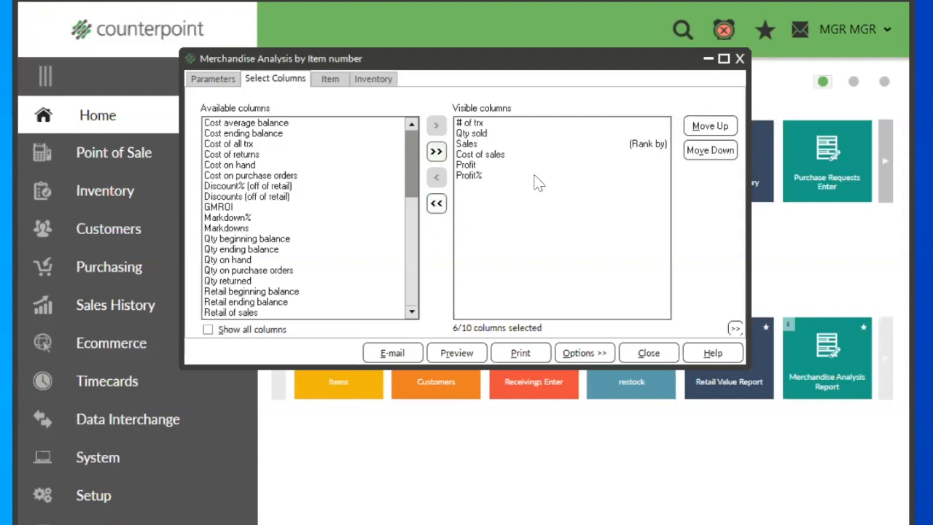
click(436, 206)
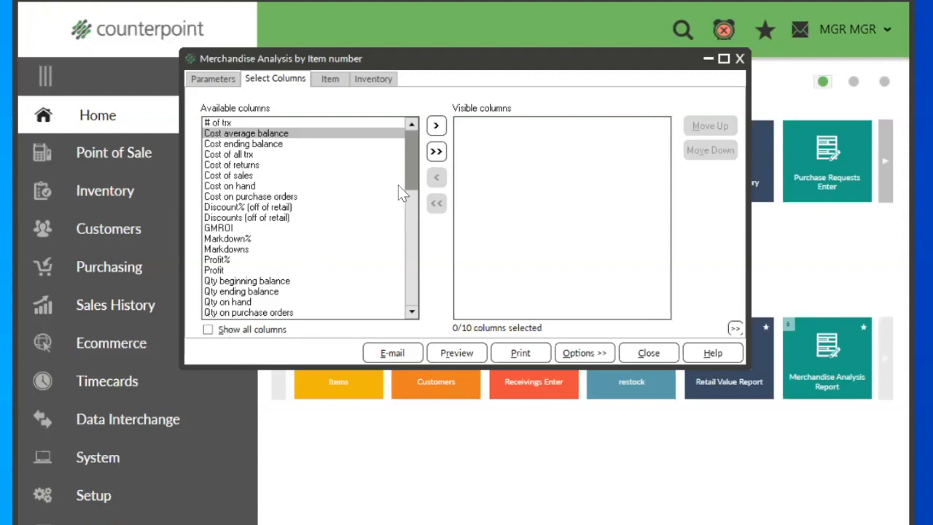
mouse_move(407, 176)
mouse_down()
mouse_move(401, 270)
mouse_move(412, 161)
mouse_up()
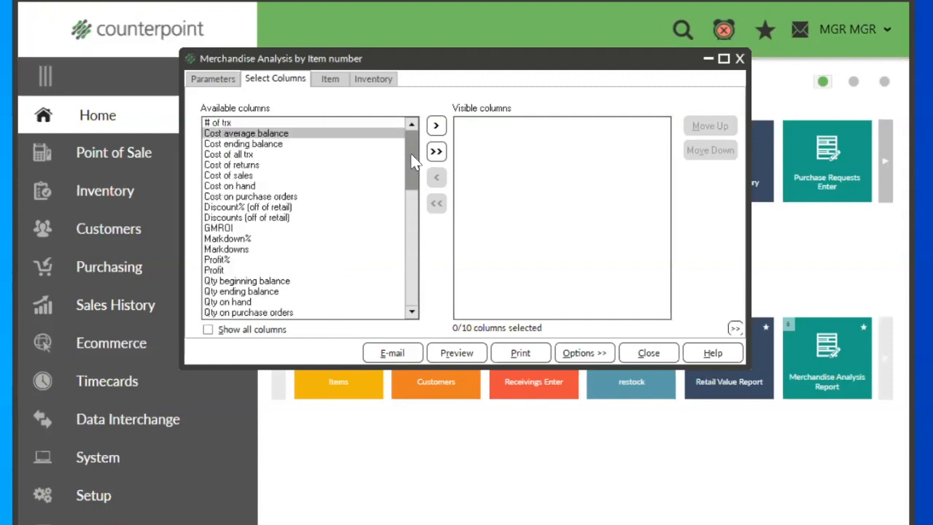
click(208, 332)
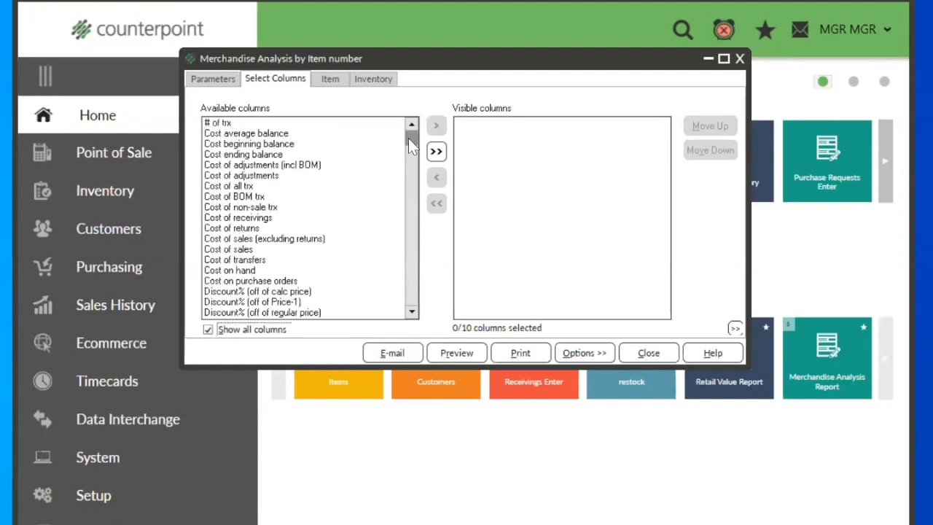
Step: Examine the available cost, quantity and retail columns that can be included in the report
mouse_move(408, 141)
mouse_down()
mouse_move(396, 298)
mouse_move(408, 296)
mouse_move(403, 145)
mouse_up()
click(227, 145)
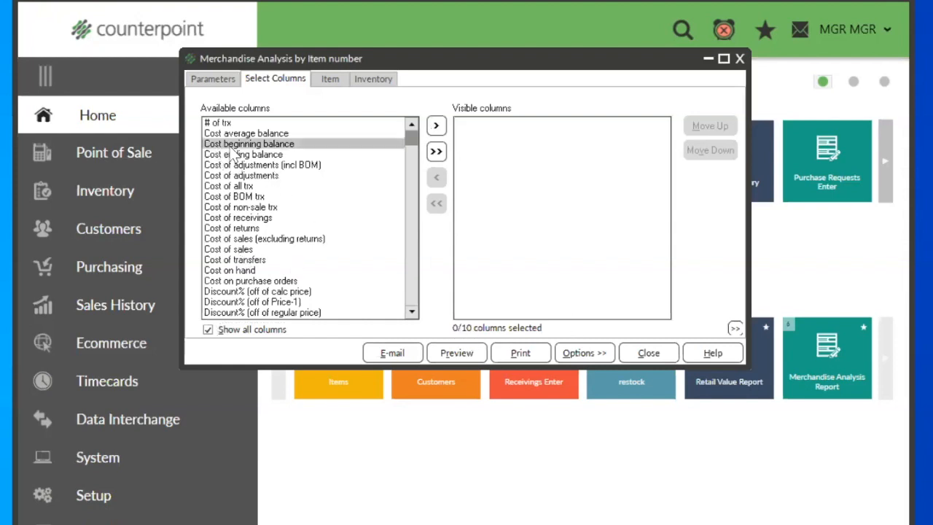
click(235, 154)
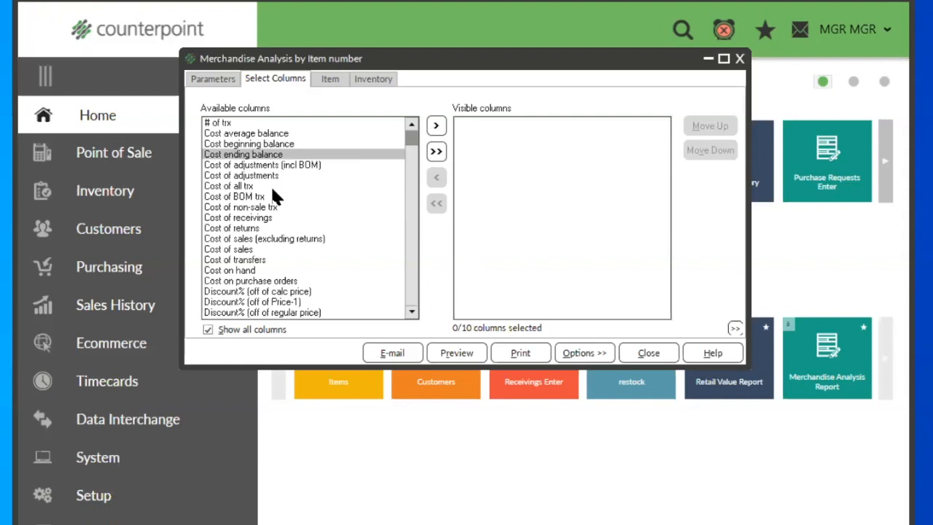
click(259, 176)
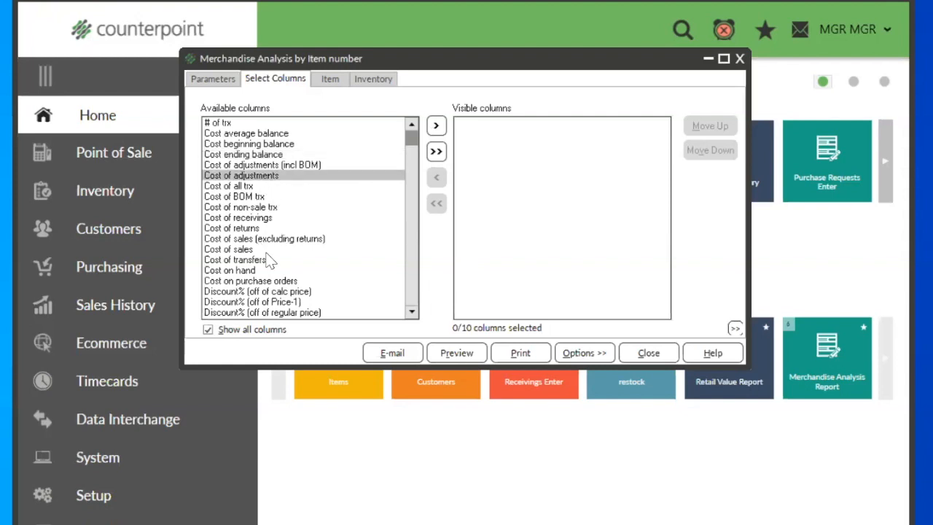
click(247, 221)
click(247, 229)
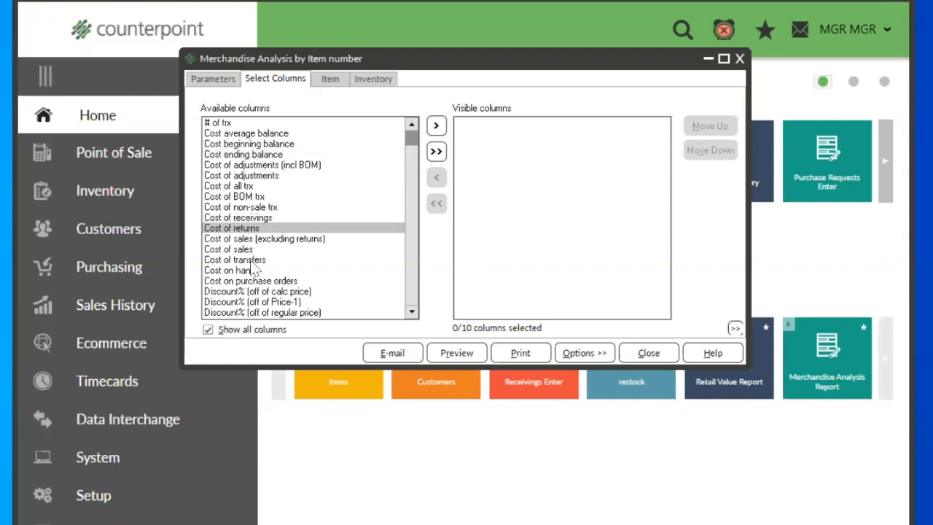
click(249, 250)
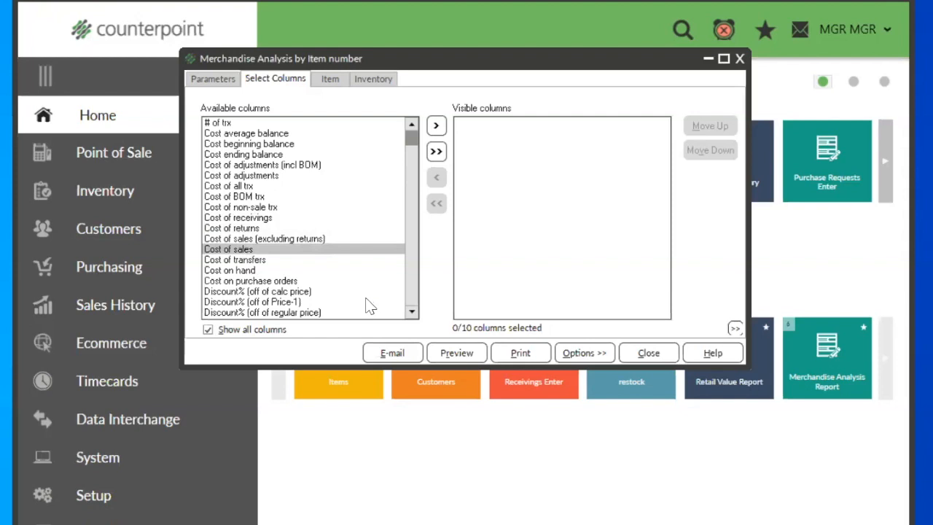
click(241, 272)
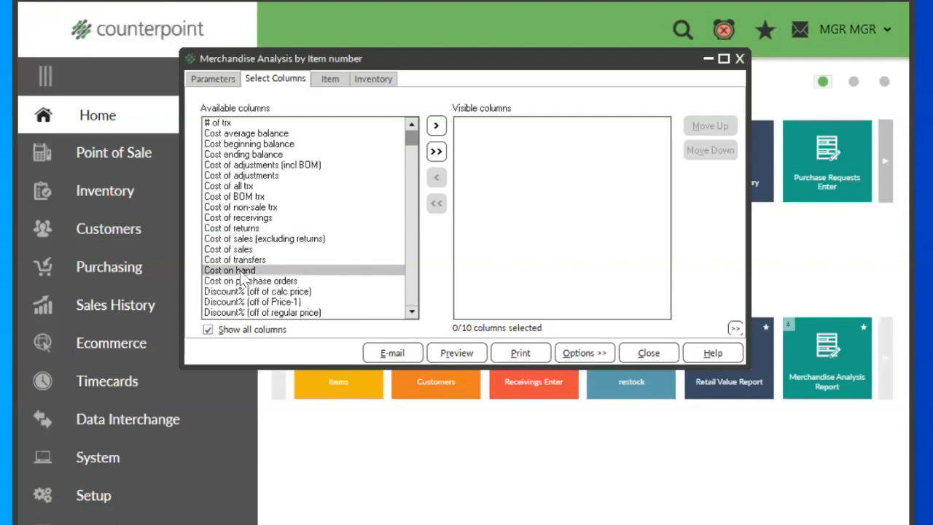
click(411, 296)
click(410, 294)
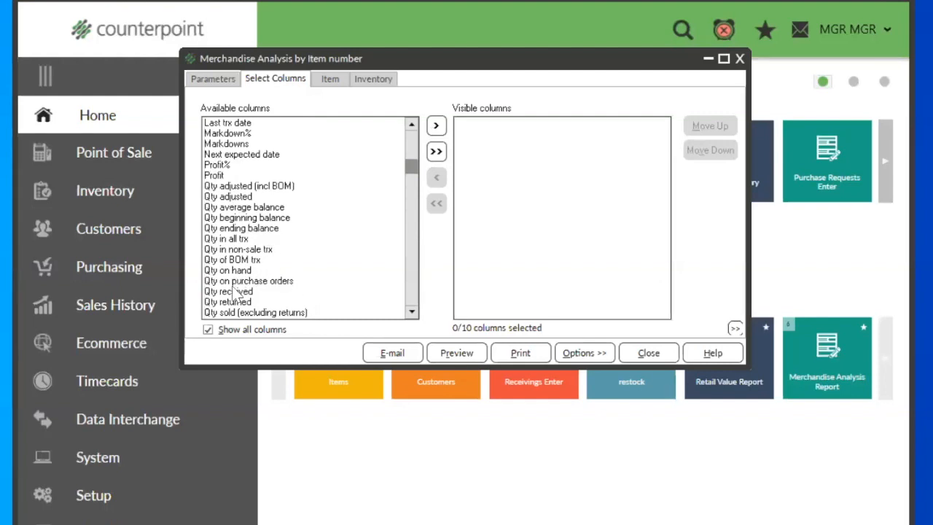
click(412, 187)
click(413, 189)
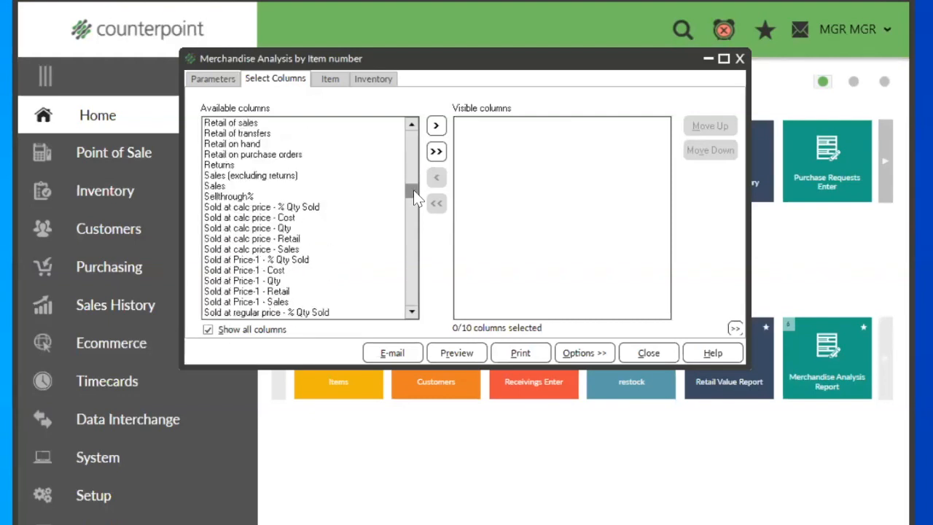
click(235, 154)
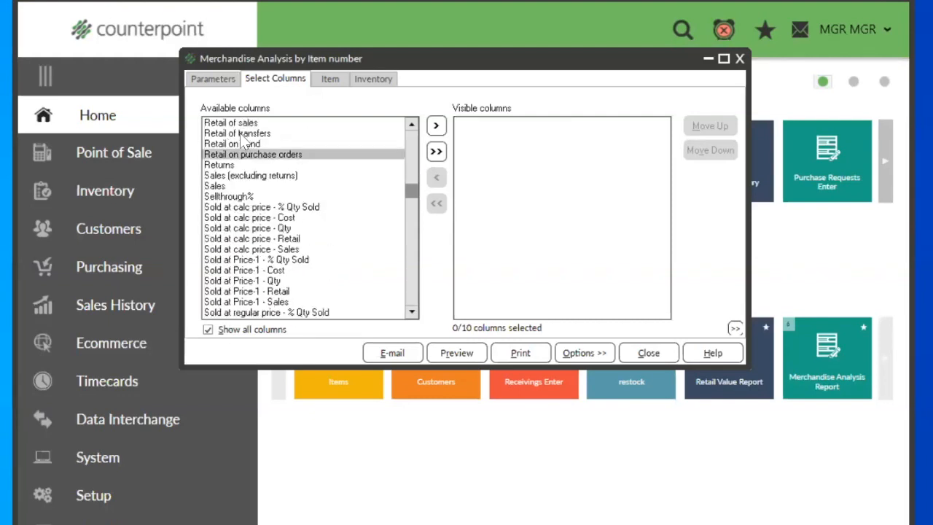
click(241, 134)
Step: Add Retail beginning balance, Retail of receivings, Retail of sales, Retail on purchase orders and Retail on hand to the visible columns
drag(409, 191, 407, 124)
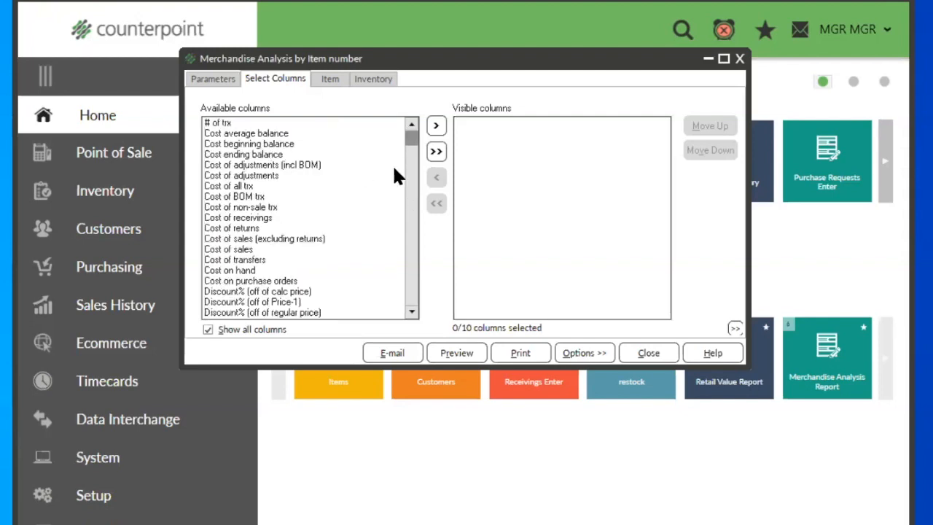
click(415, 288)
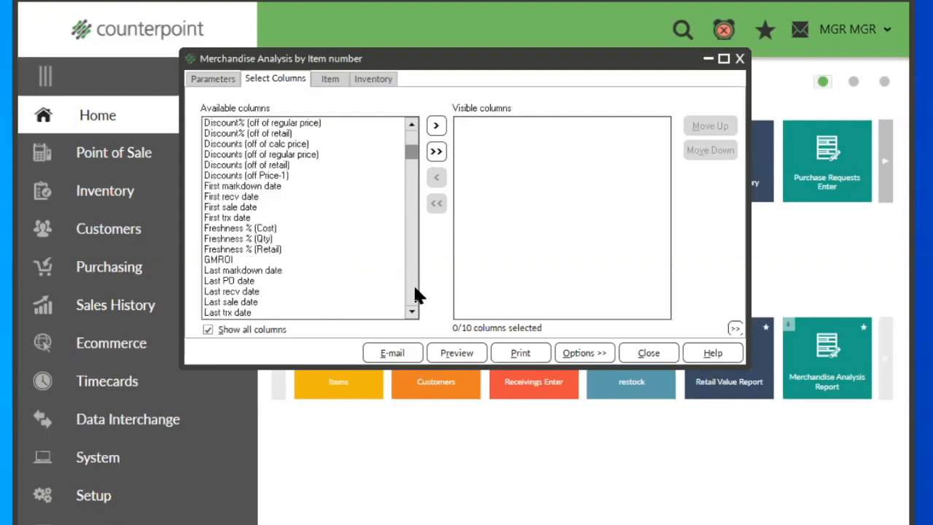
click(415, 295)
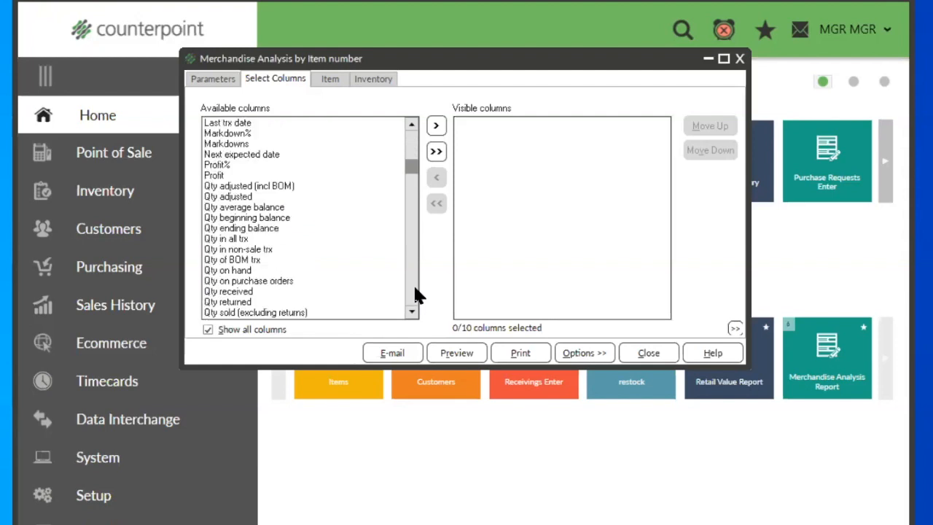
click(415, 289)
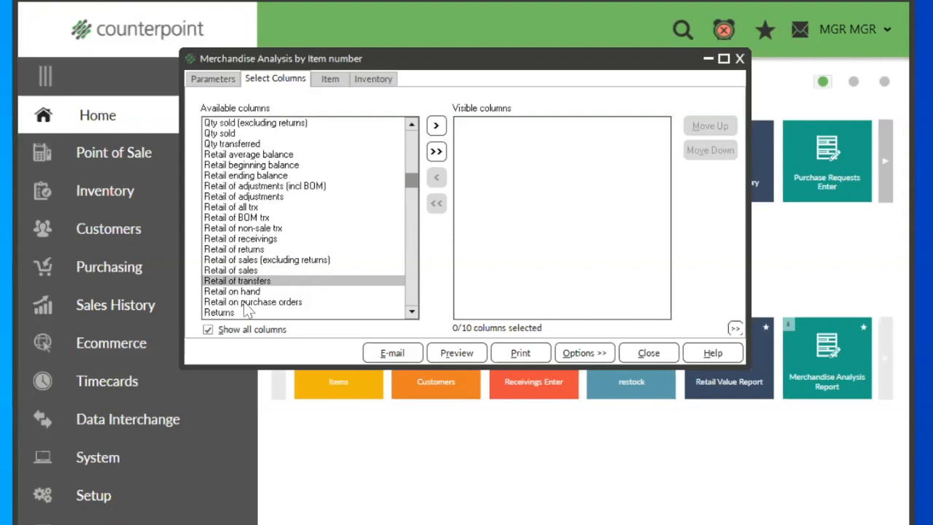
double_click(244, 164)
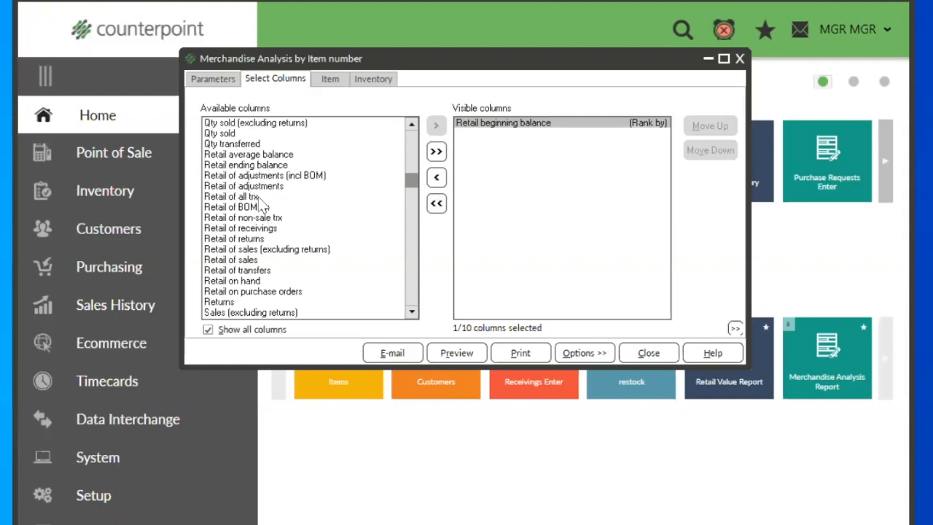
double_click(248, 228)
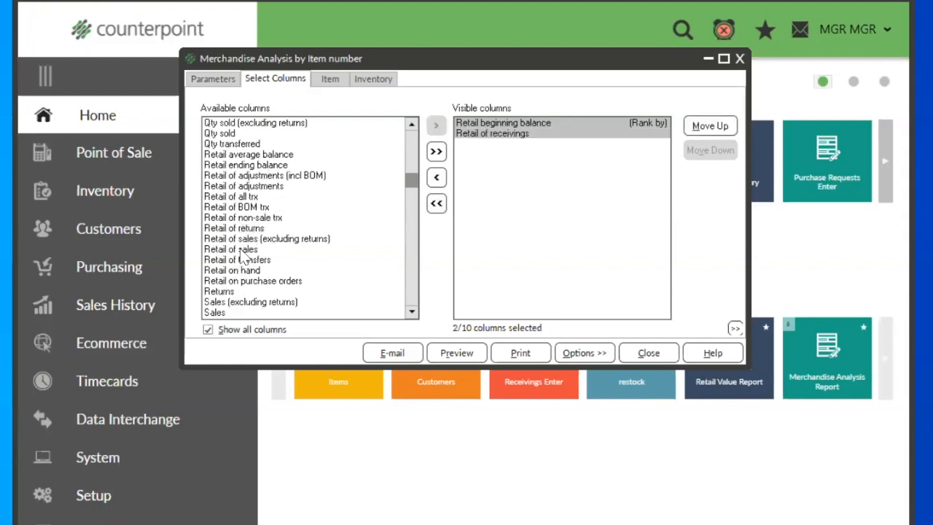
double_click(243, 250)
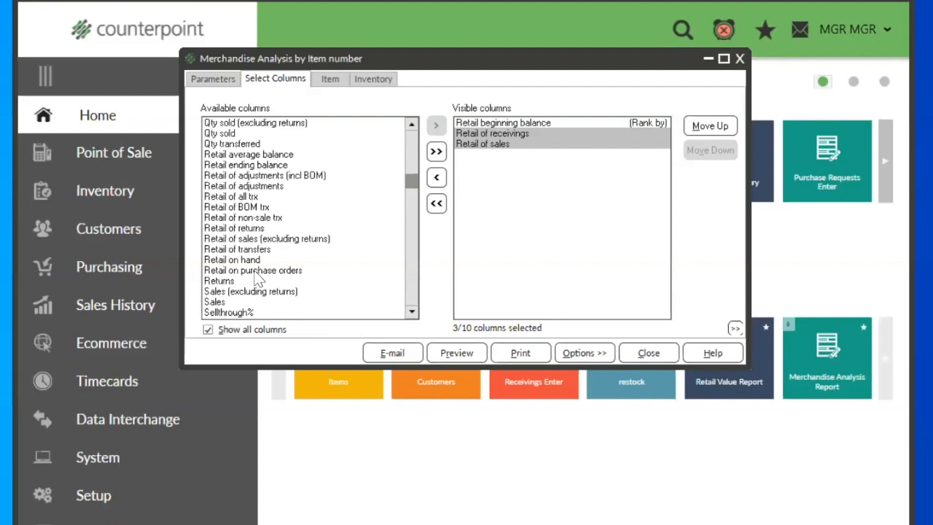
double_click(255, 271)
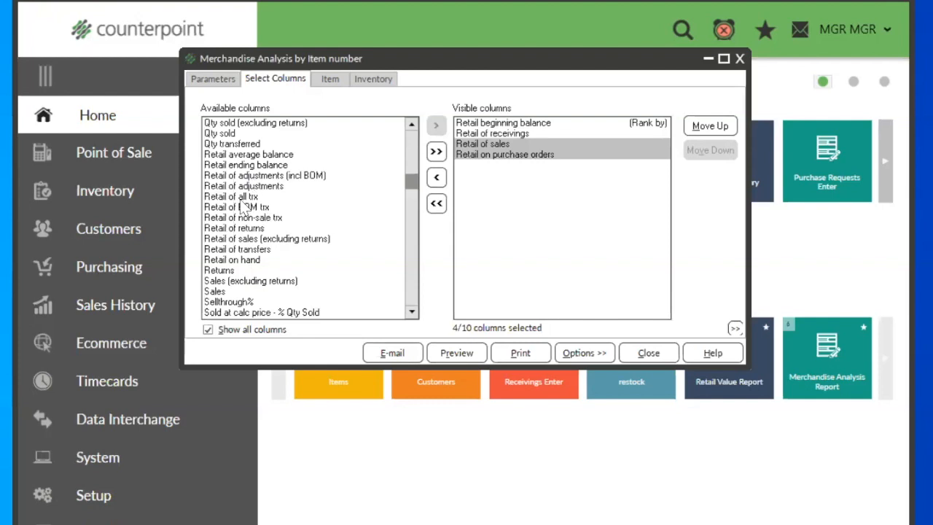
double_click(243, 262)
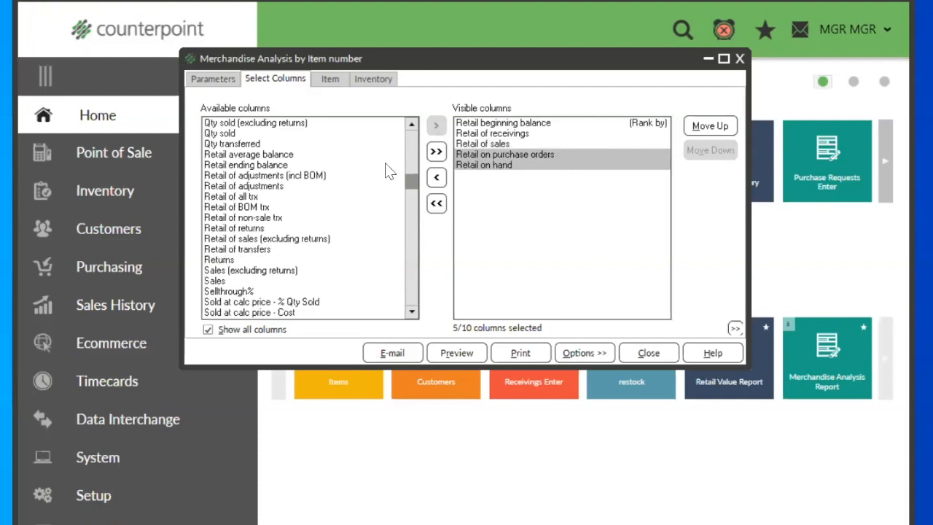
Step: Add Retail ending balance after Retail on hand in the visible columns
click(518, 166)
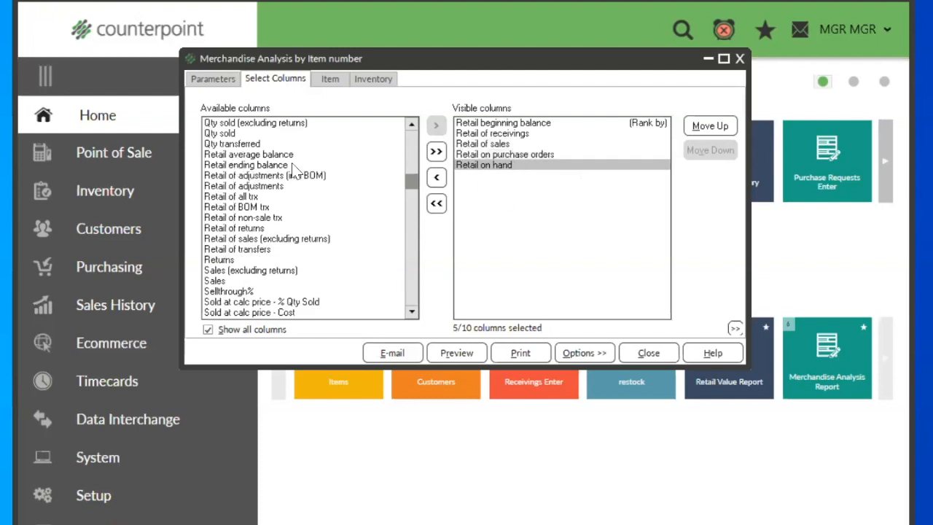
double_click(251, 166)
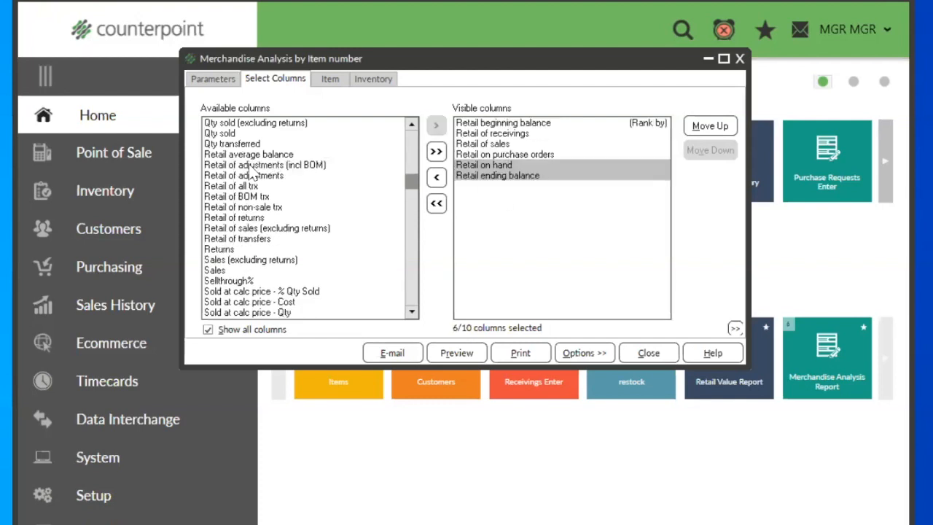
click(505, 175)
click(504, 165)
click(505, 176)
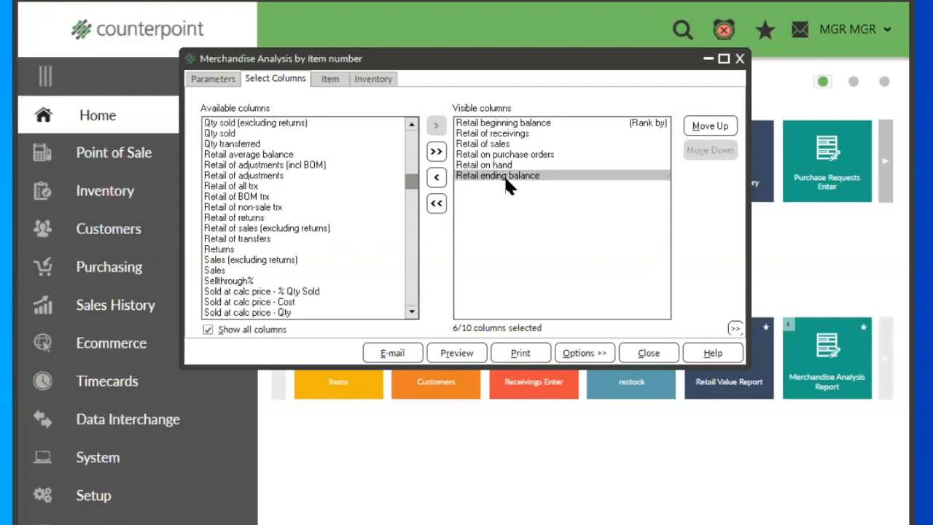
click(504, 167)
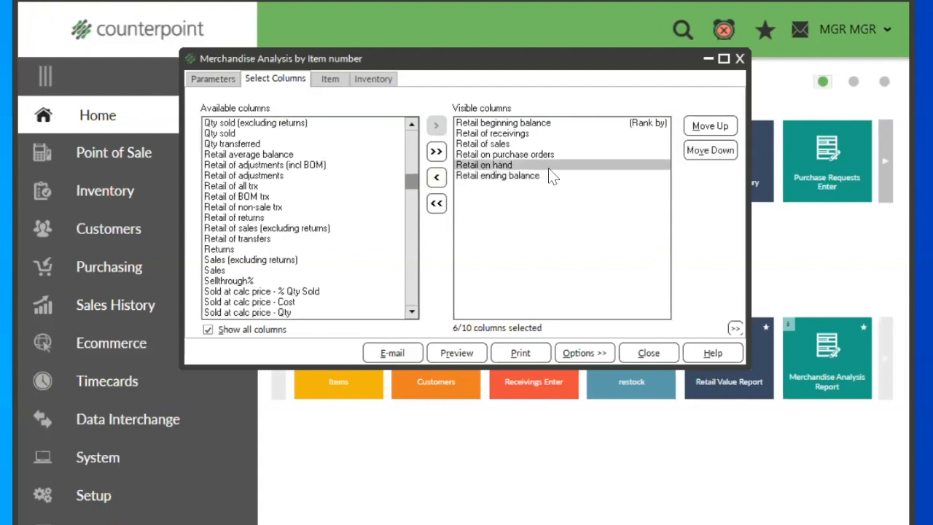
Step: Check the report's end date and remove Retail ending balance from the visible columns
click(213, 80)
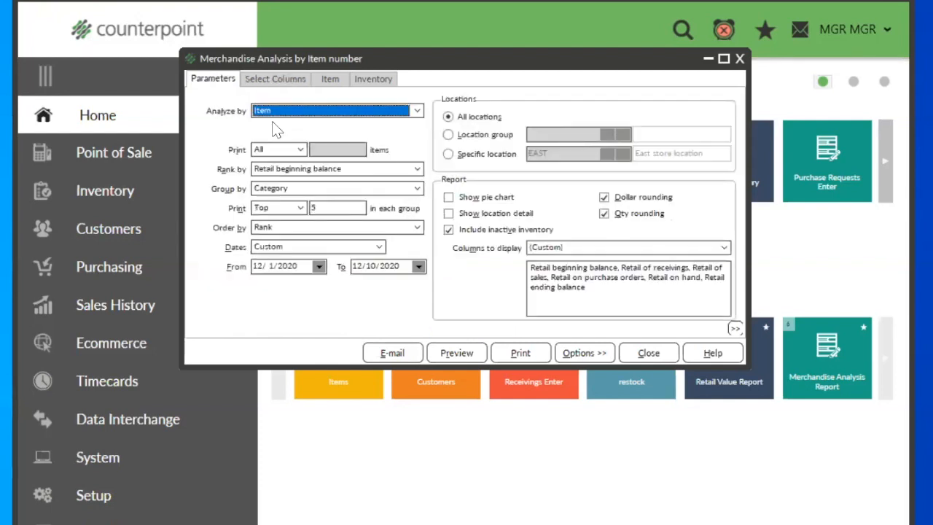
click(401, 267)
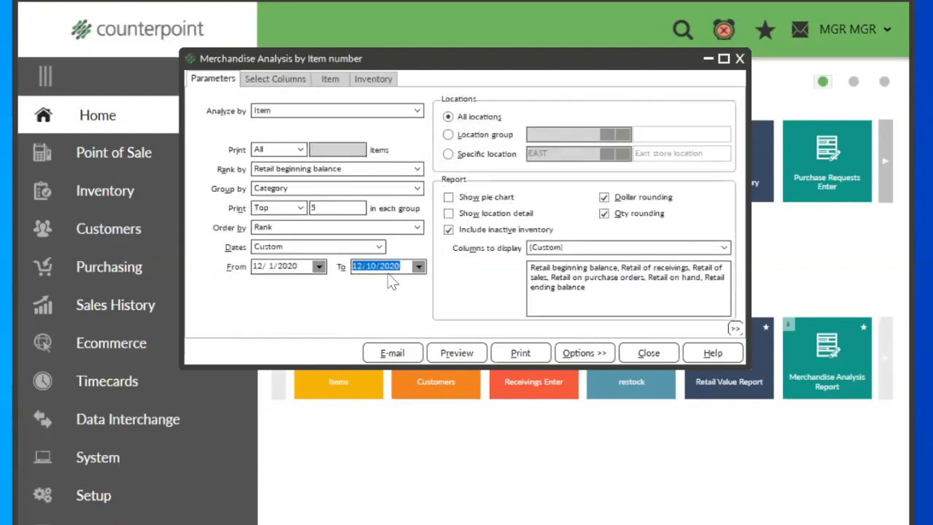
key(minus)
click(275, 79)
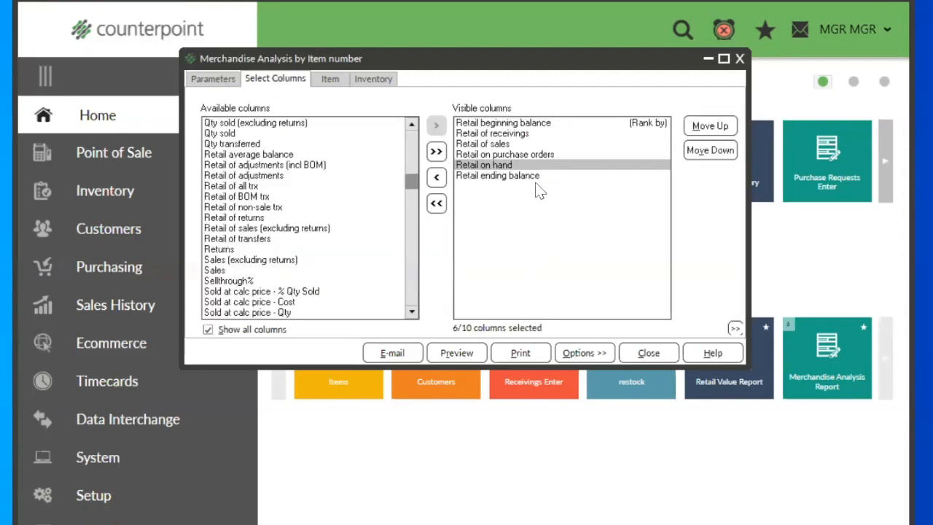
click(522, 183)
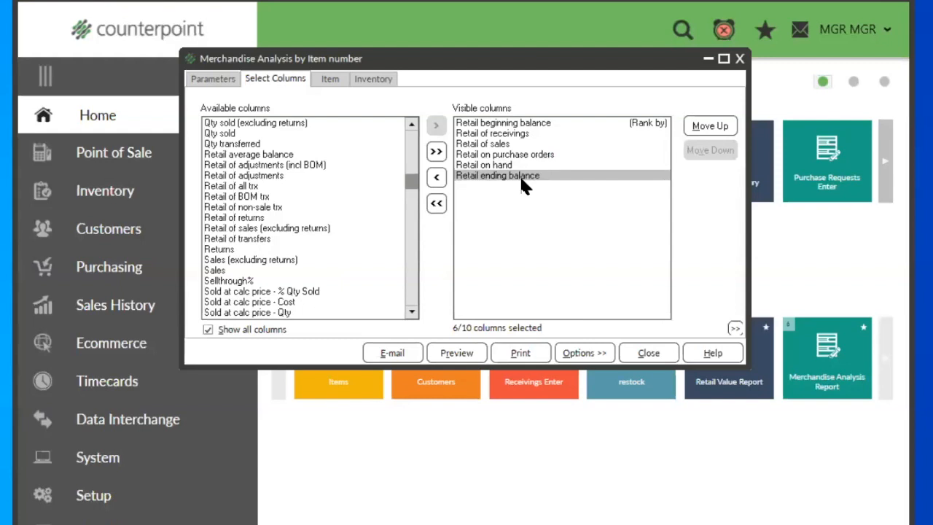
click(531, 125)
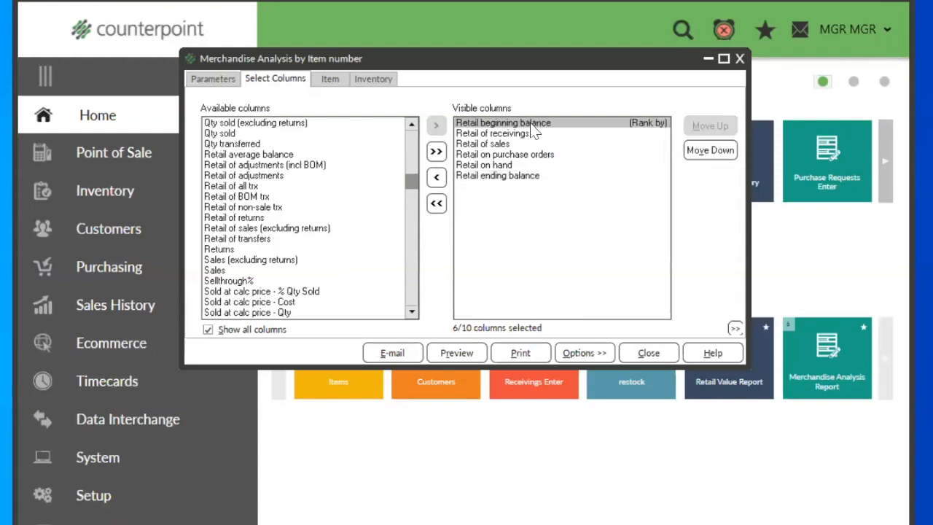
click(511, 167)
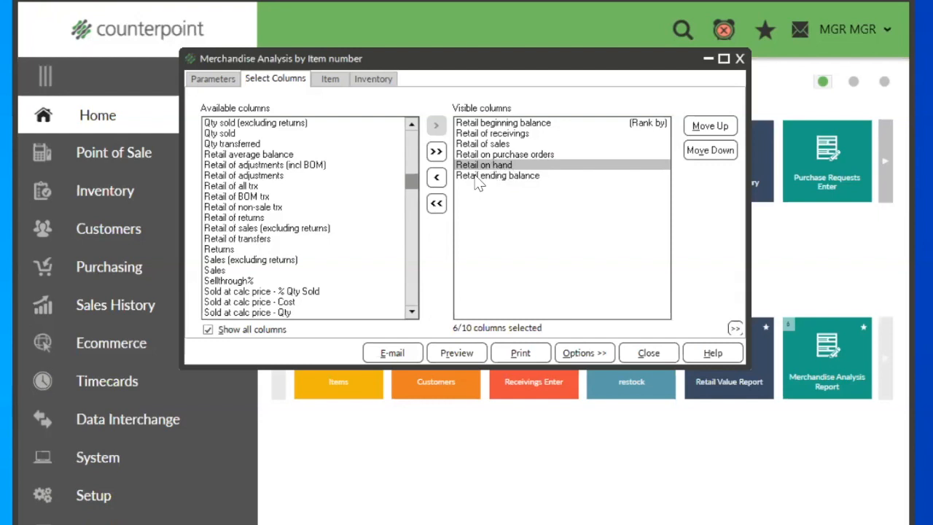
double_click(475, 177)
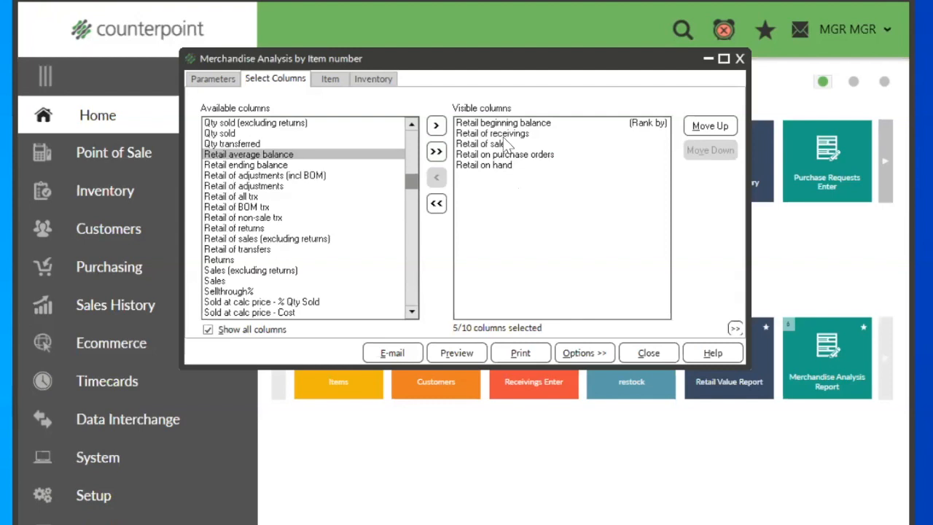
Step: Move Retail on purchase orders above Retail of sales in the visible columns
click(511, 155)
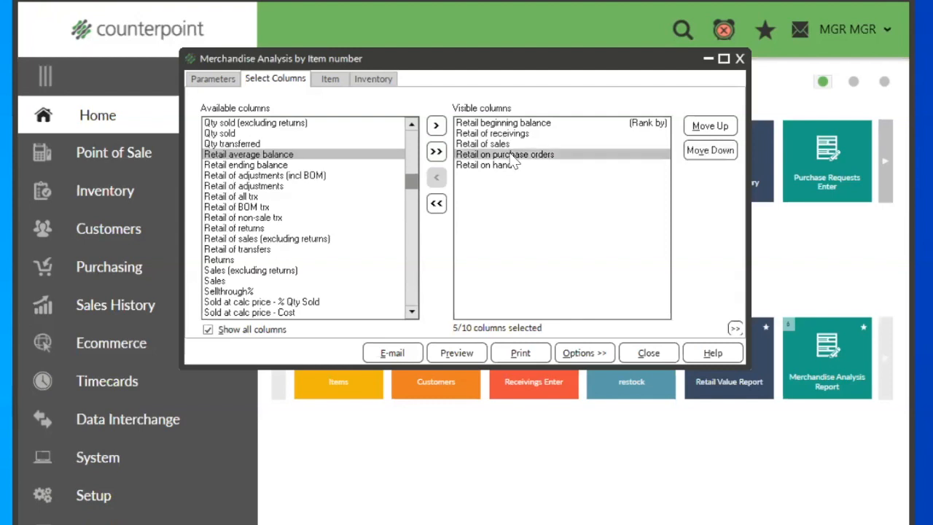
click(707, 127)
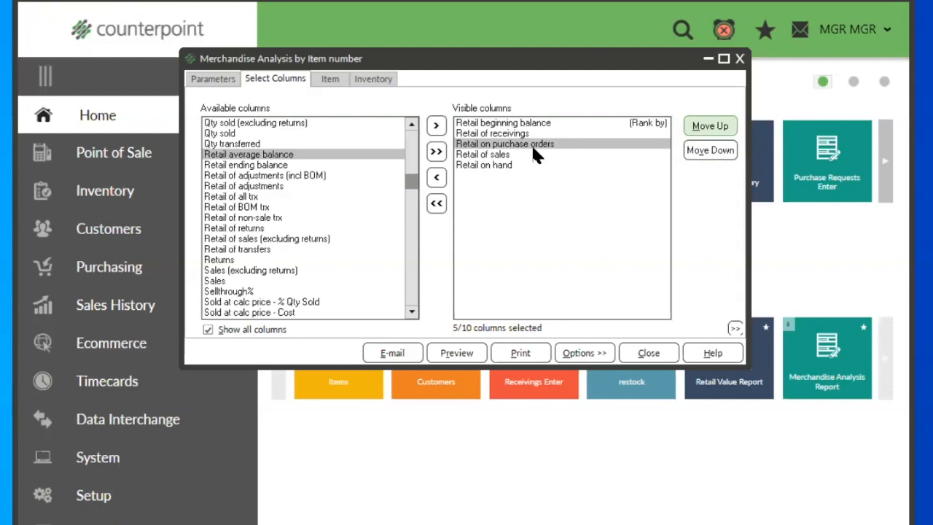
Step: Add Profit% after Retail on hand in the report's visible columns
click(475, 155)
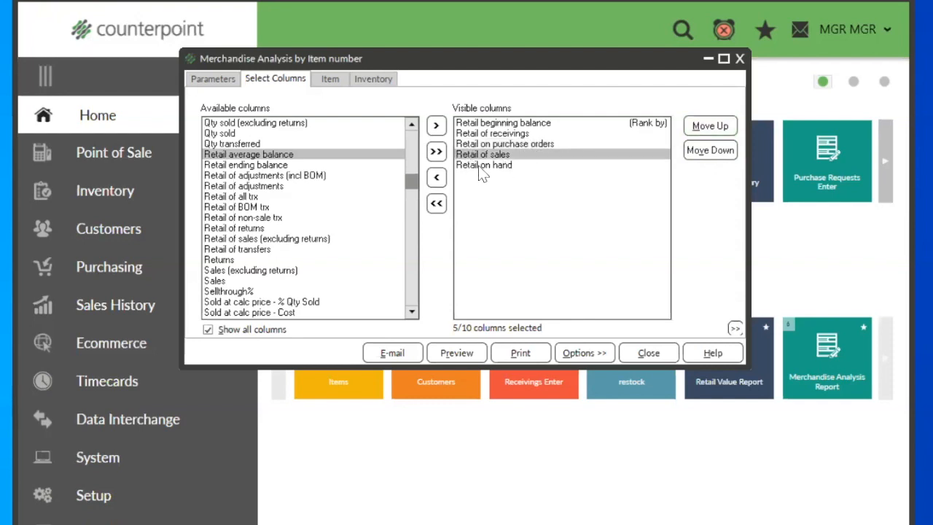
click(482, 167)
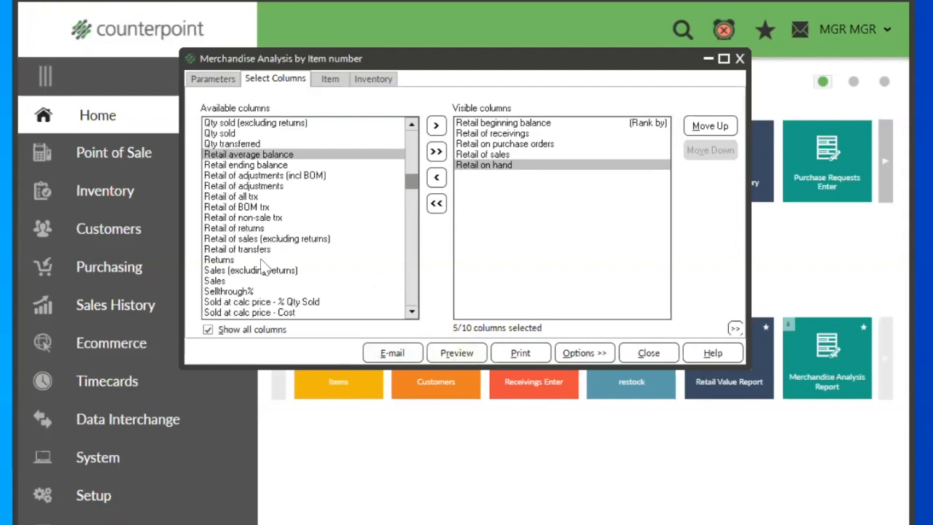
click(412, 312)
click(412, 312)
click(412, 312)
click(412, 312)
click(411, 311)
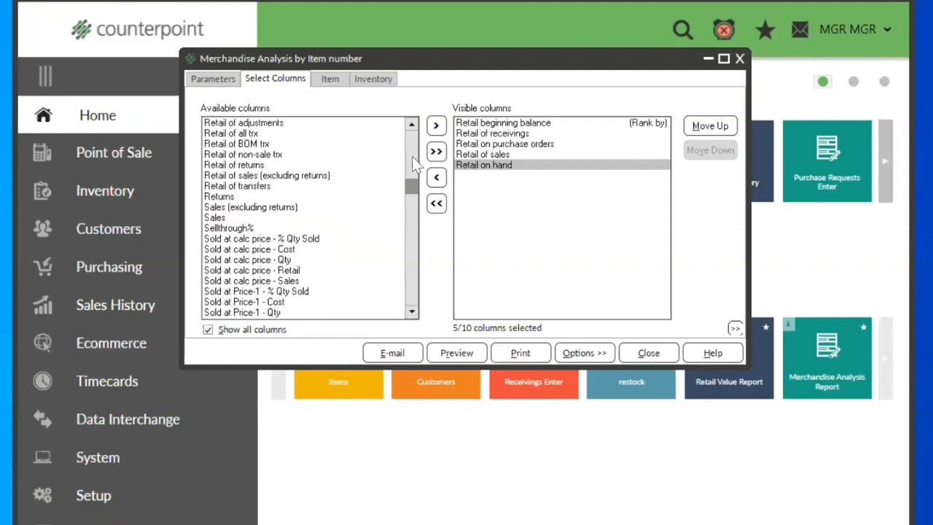
click(213, 229)
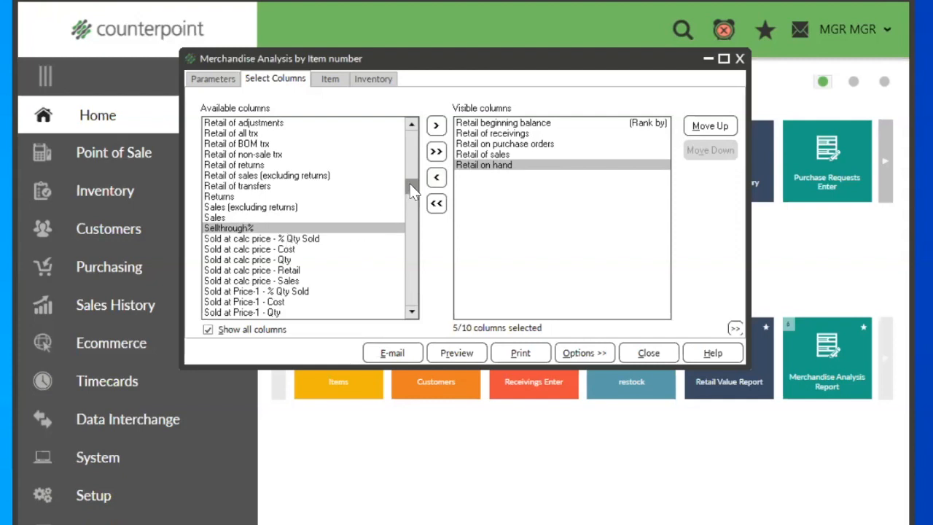
click(410, 158)
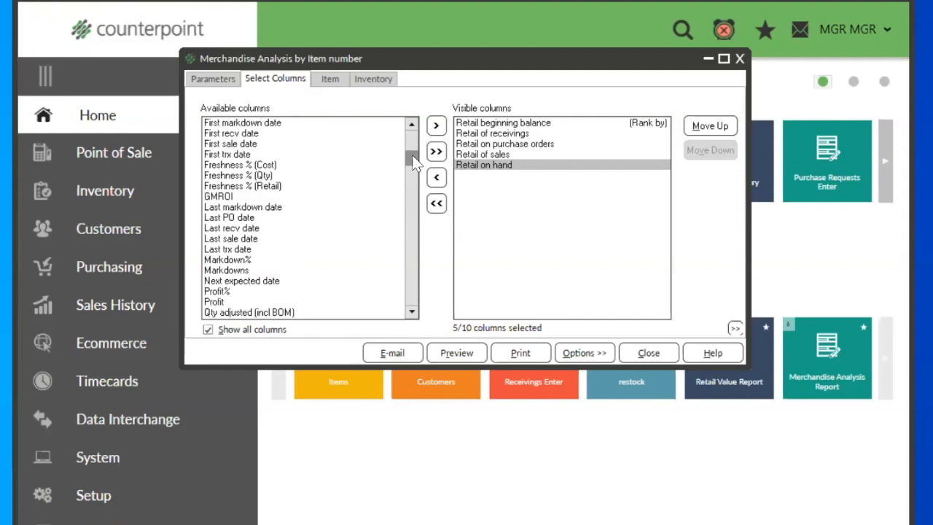
double_click(211, 292)
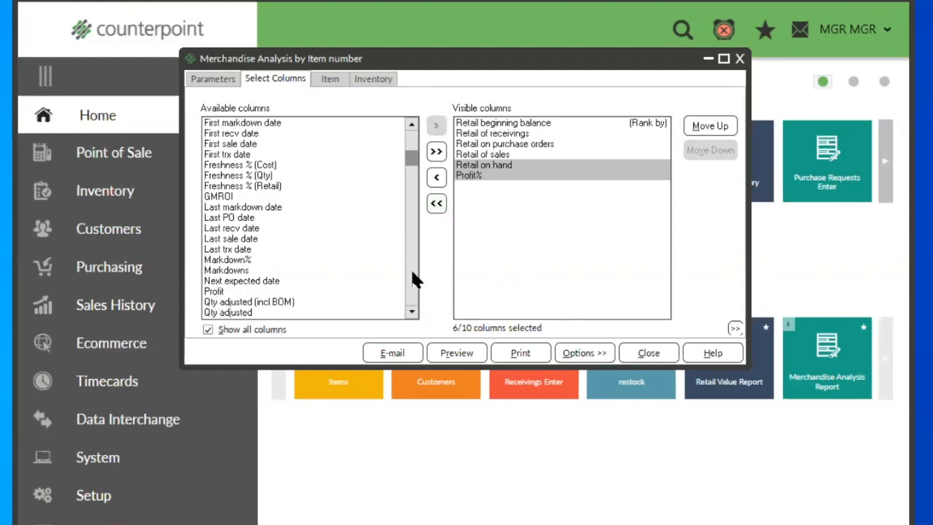
Step: Add Sellthrough% after Profit% in the visible columns
scroll(414, 281, down, 6)
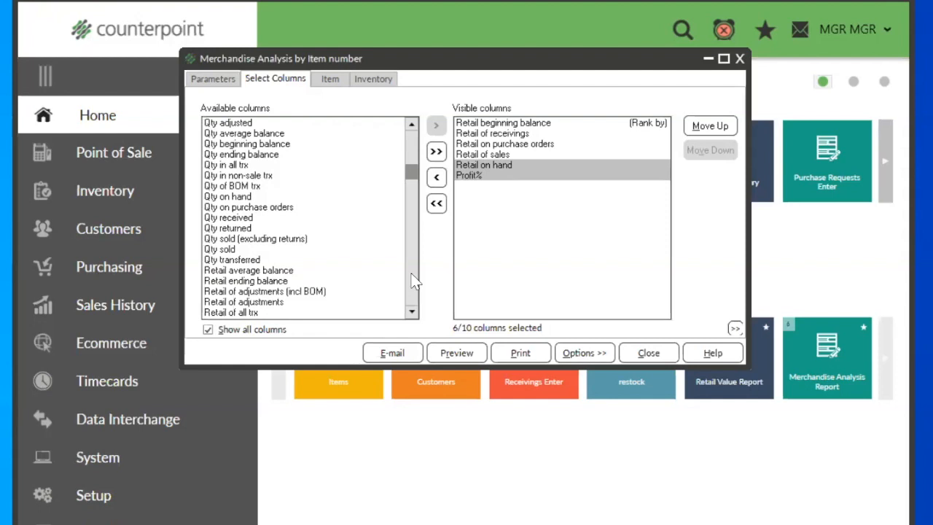
scroll(413, 282, down, 6)
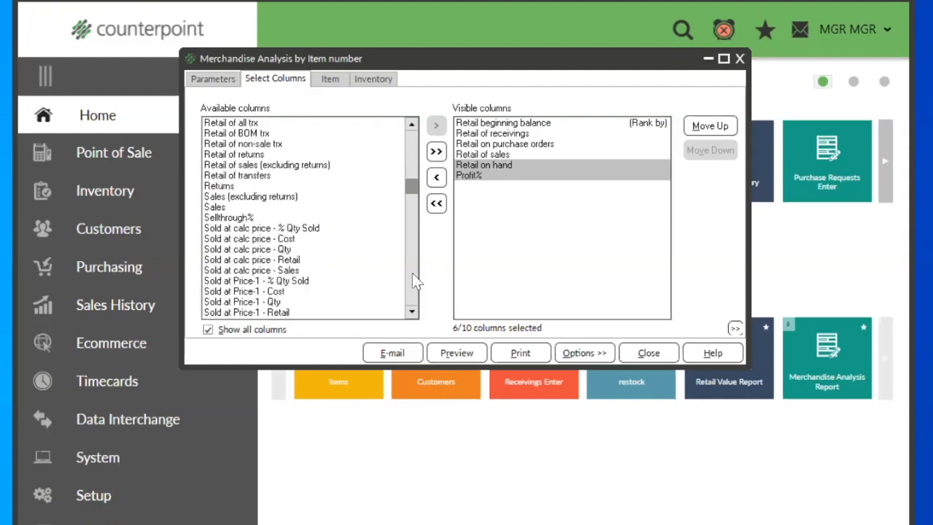
double_click(221, 218)
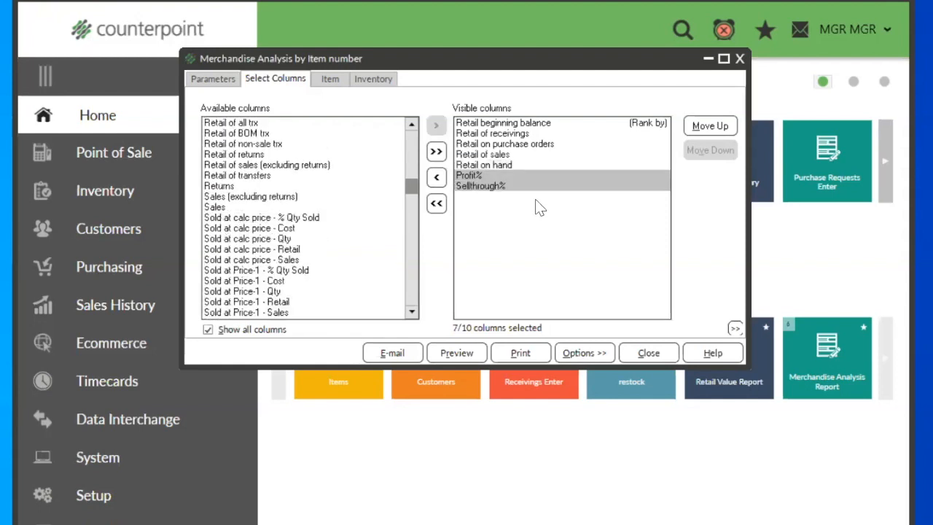
click(481, 189)
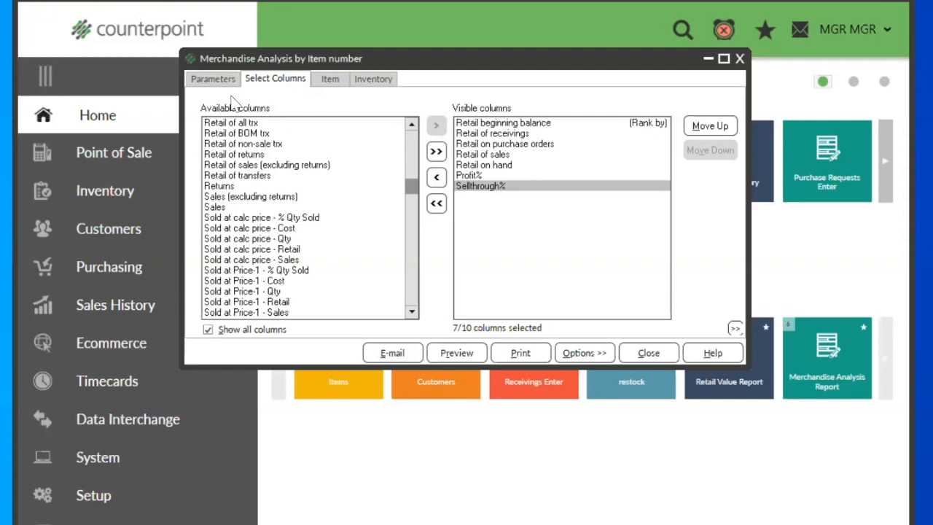
Step: Set the Merchandise Analysis report's end date to 12/10/2020
click(204, 78)
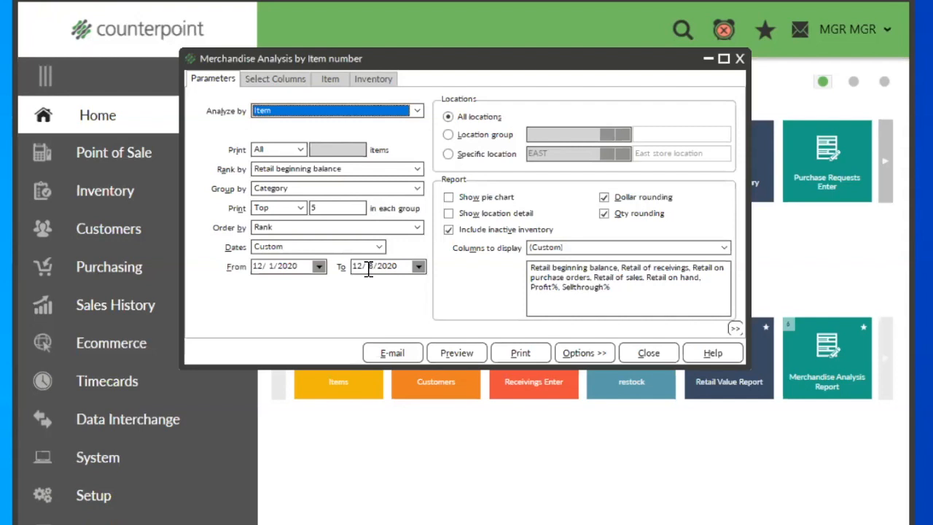
drag(398, 270, 314, 269)
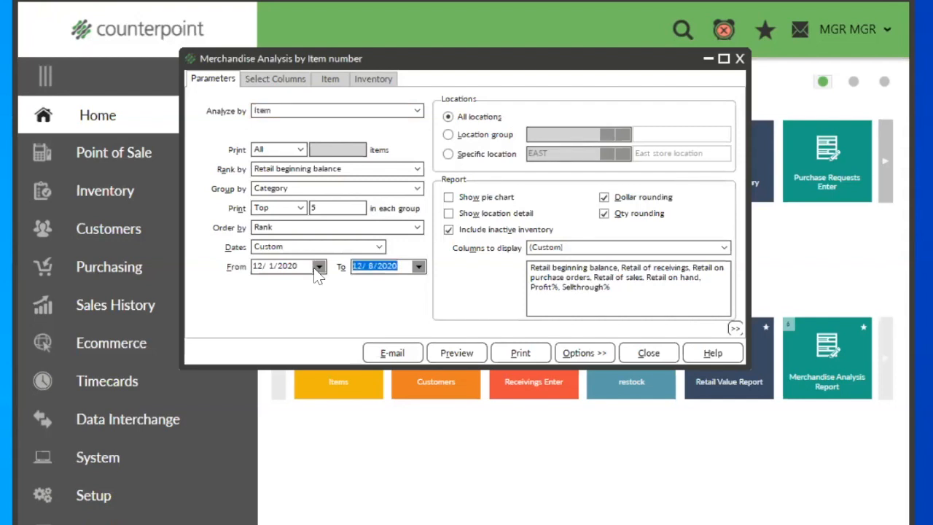
key(Down)
key(Down)
key(Up)
key(Up)
key(Up)
key(Up)
Step: Preview the Merchandise Analysis report and inspect the beginning retail and retail received values in the ADM-JACKET row
click(273, 79)
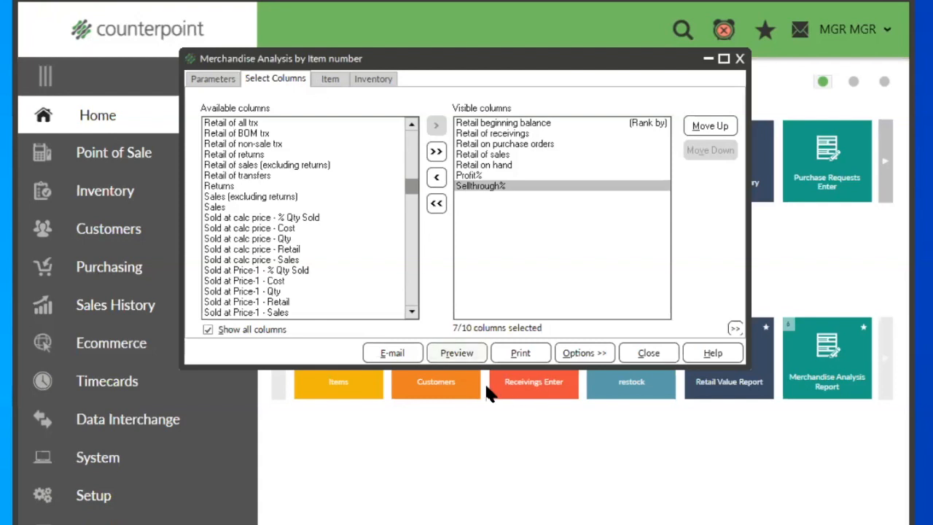
click(456, 353)
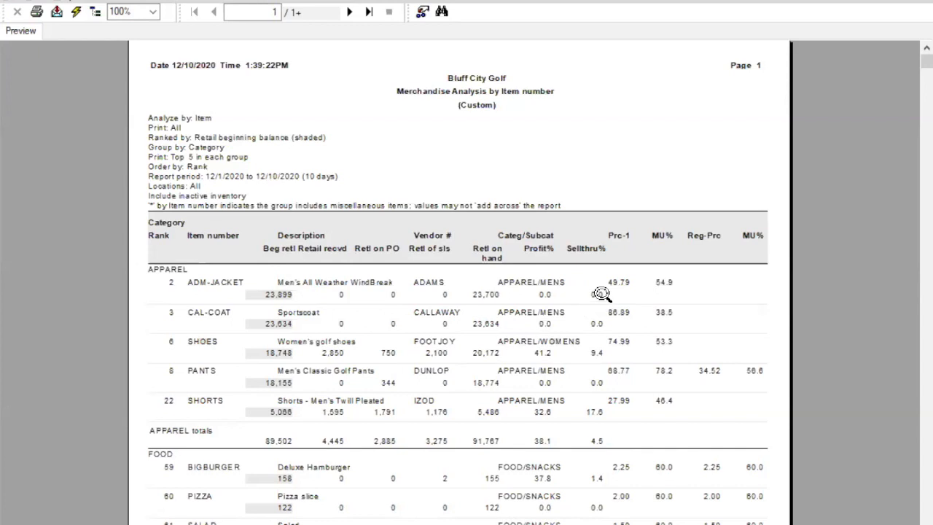
click(271, 295)
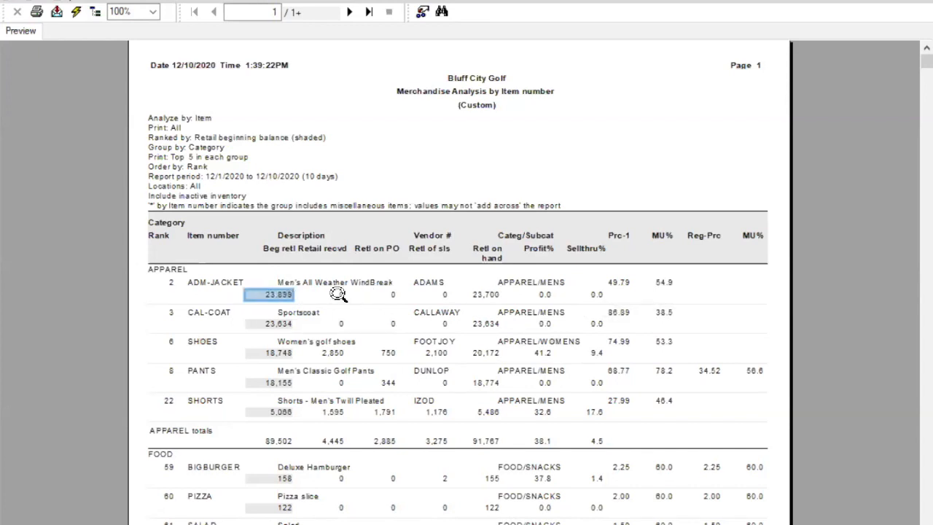
click(333, 295)
click(220, 285)
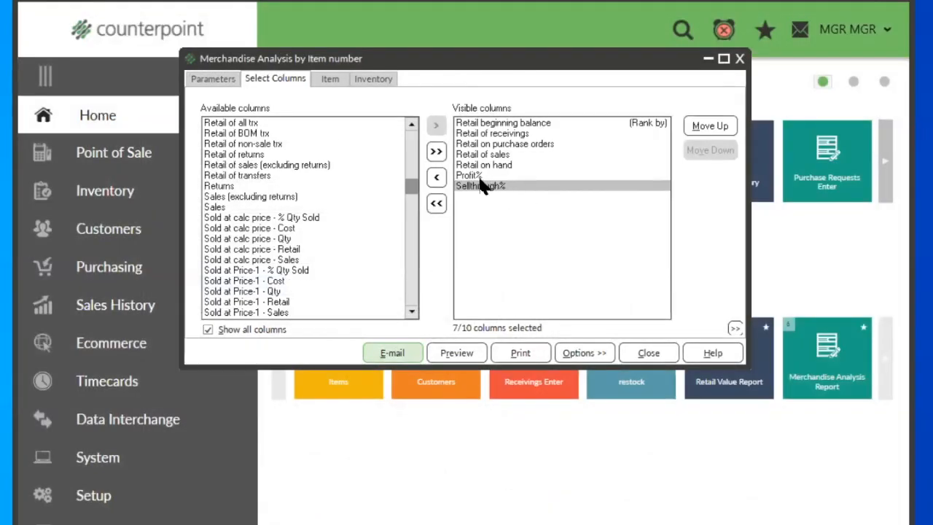
Step: Remove Profit% from the visible columns and preview the report again
click(477, 177)
double_click(477, 177)
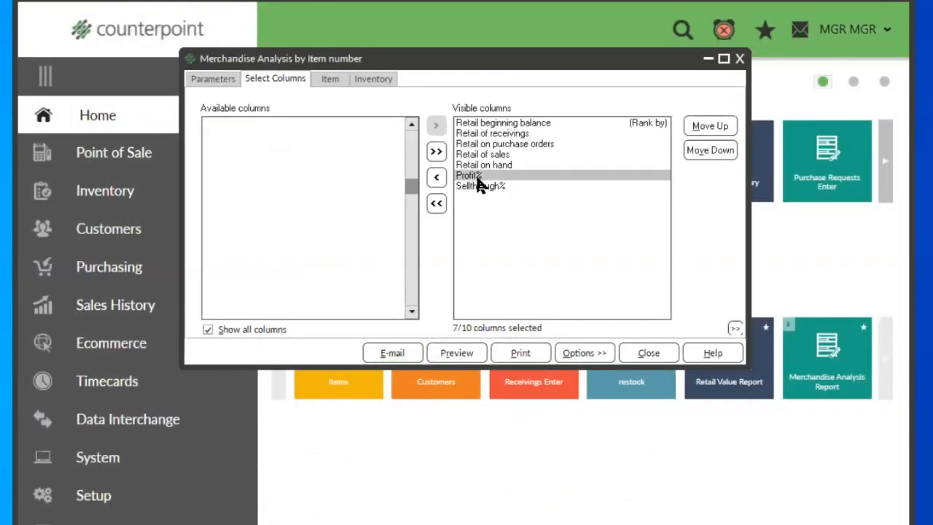
click(451, 352)
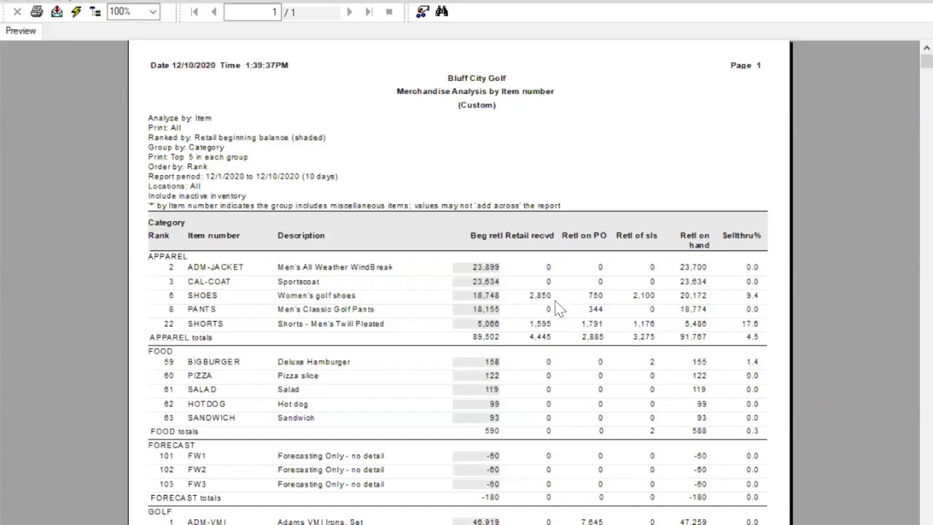
Step: Inspect the retail on PO, retail of sales and retail on hand values in the SHOES row, and close the preview
click(590, 295)
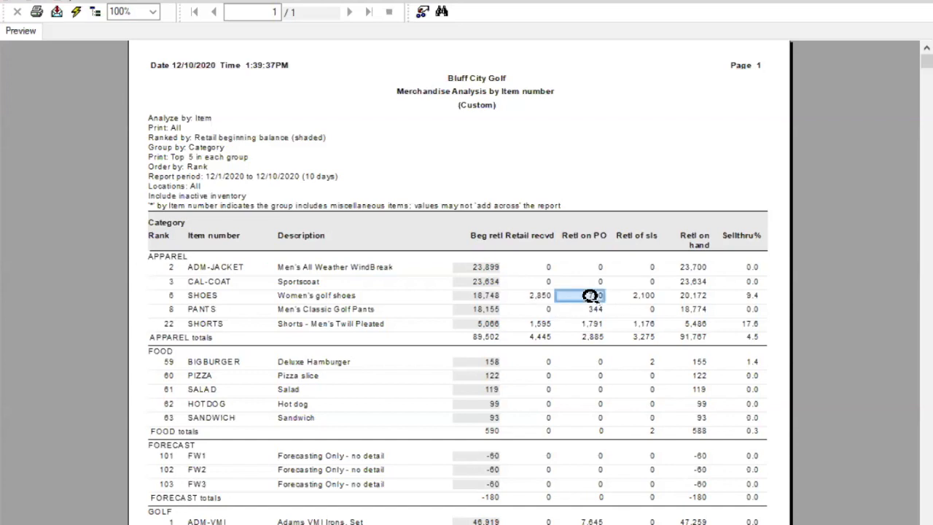
click(641, 294)
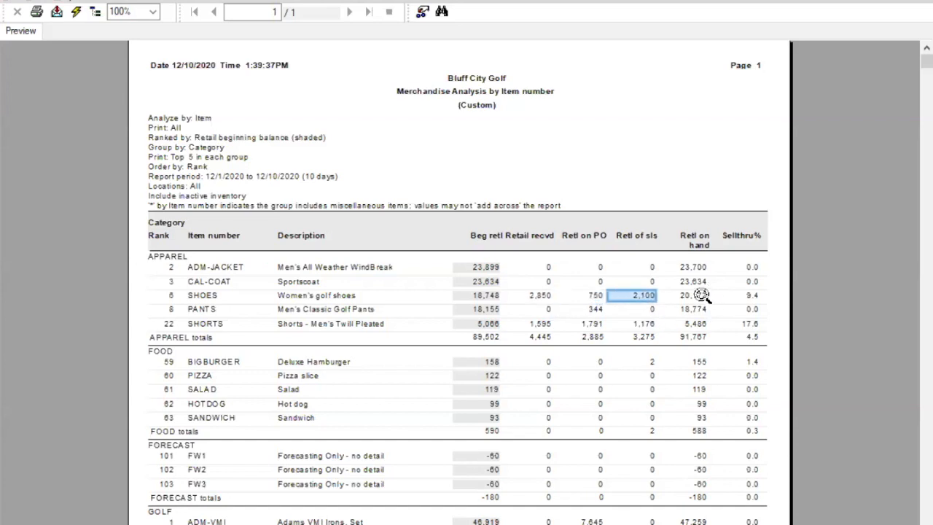
click(698, 295)
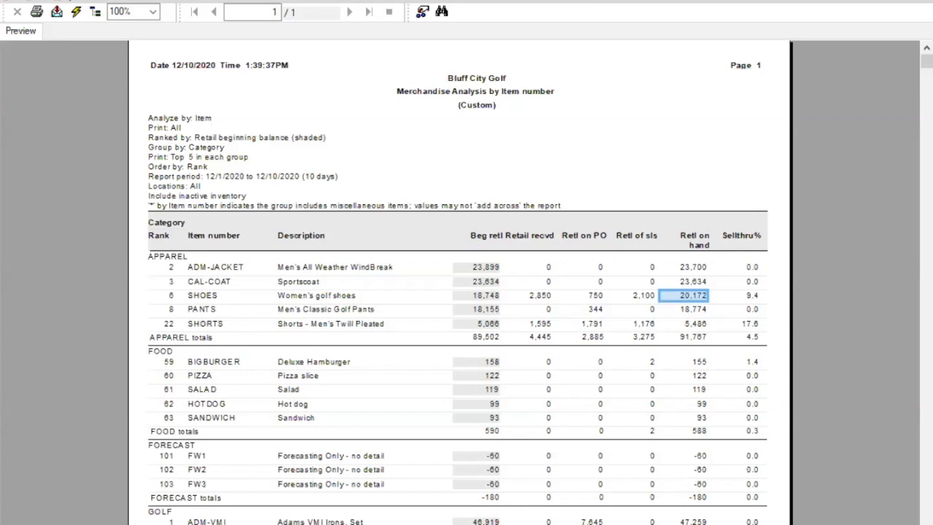
click(426, 175)
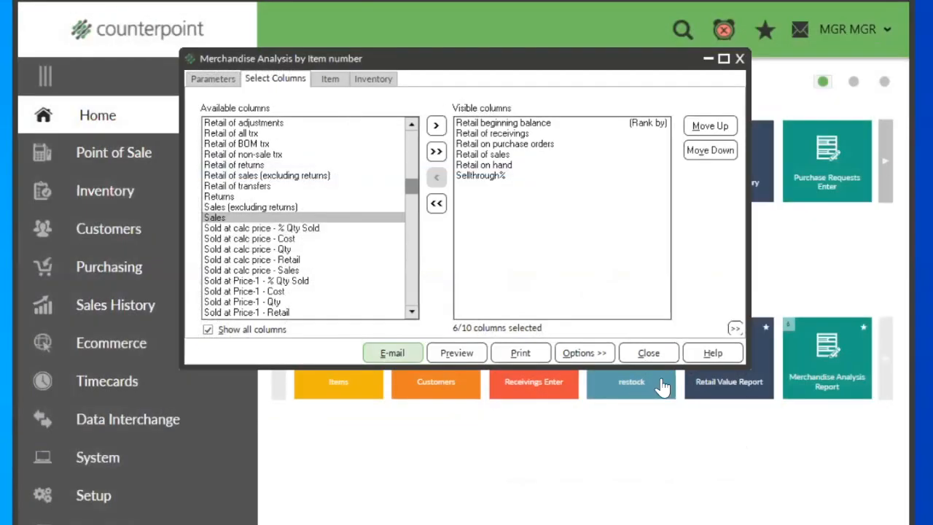
Step: Close the Merchandise Analysis report, open the Retail Value report and set its start date to 12/1/2020
click(651, 350)
click(403, 179)
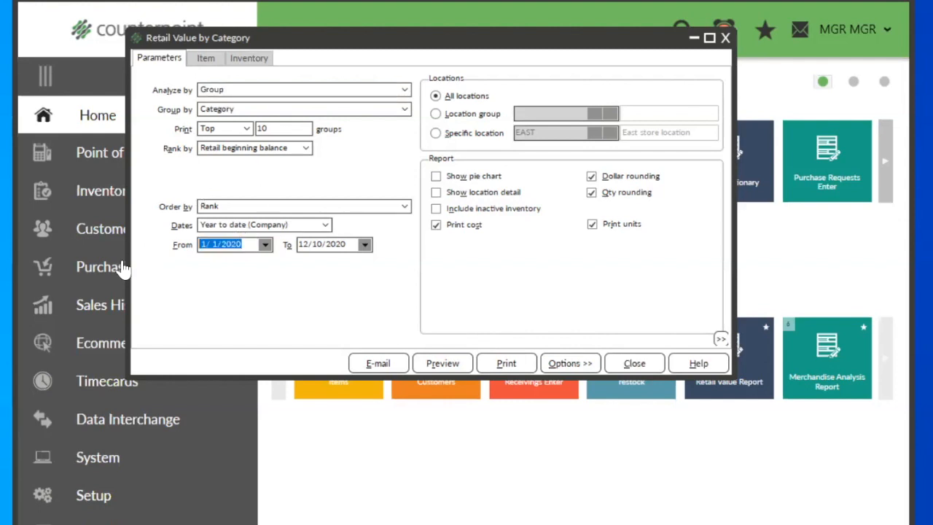
text(12)
key(Tab)
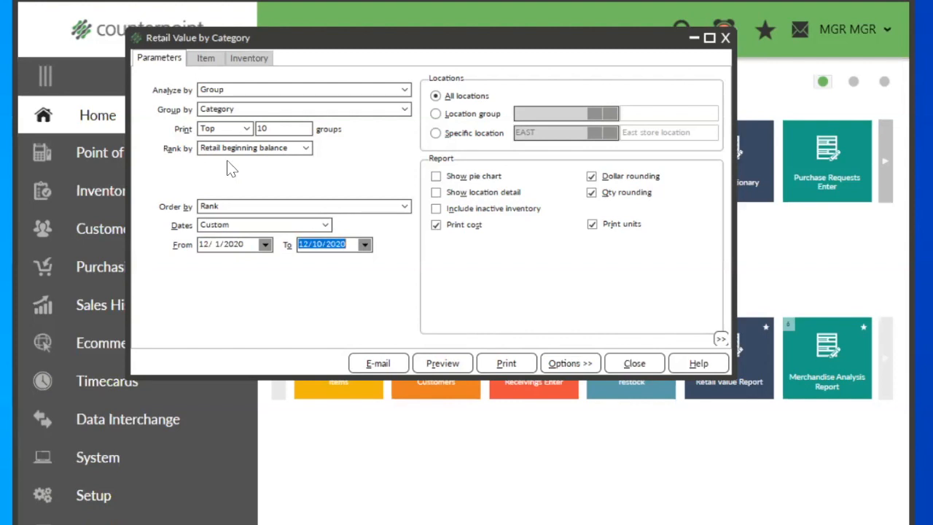
Step: Set the Retail Value report to print all groups ranked by Sales, with location detail and inactive inventory included
click(226, 129)
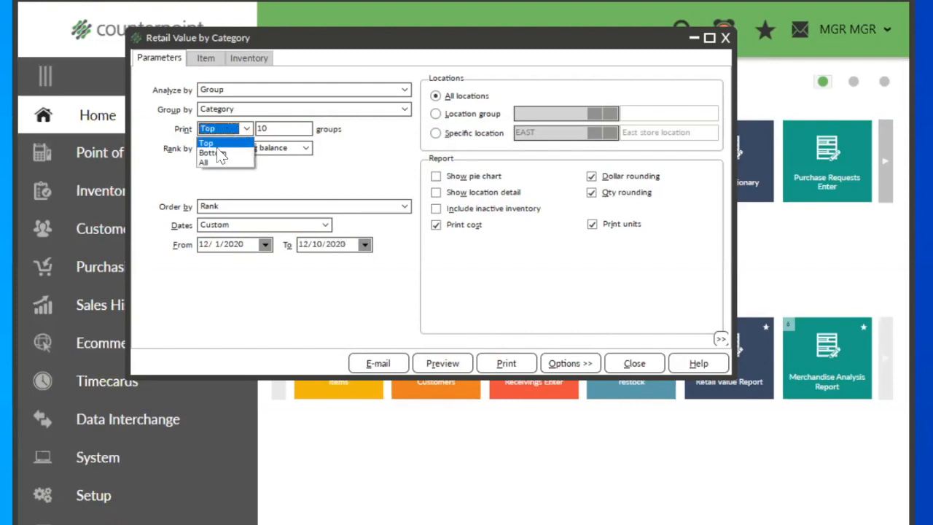
click(209, 167)
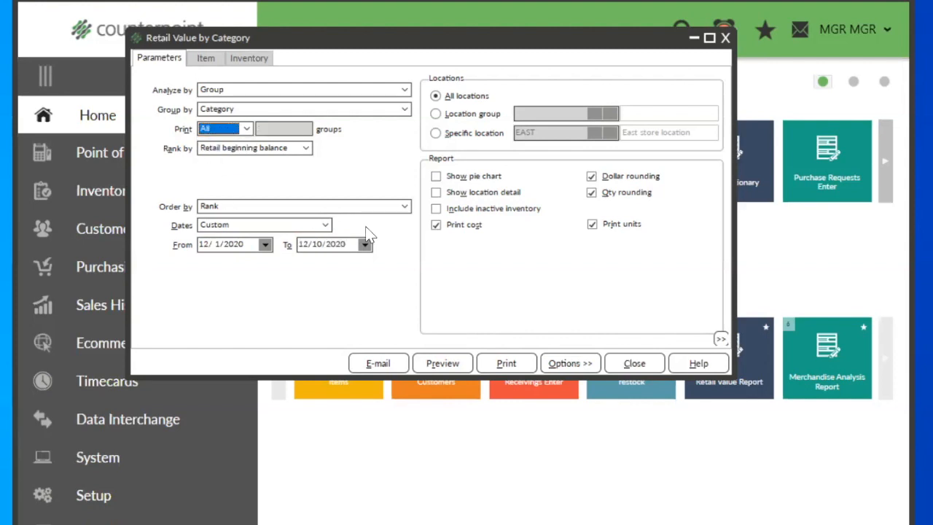
click(211, 148)
click(212, 201)
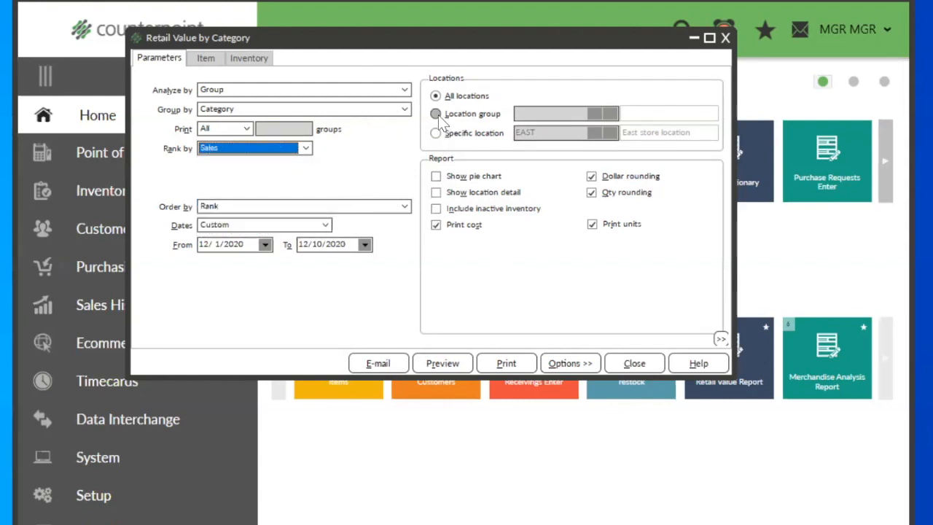
click(435, 193)
click(436, 208)
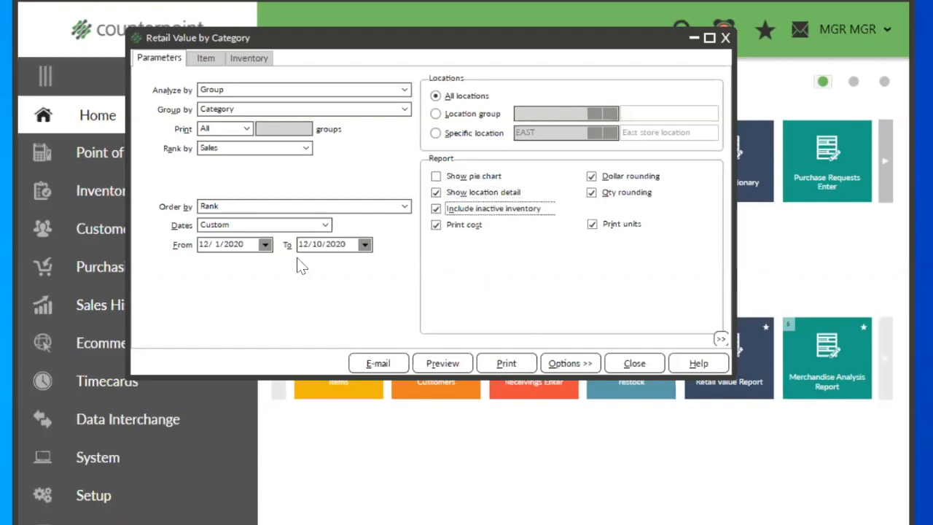
Step: Check the item filters of the Retail Value report and preview the report
click(210, 58)
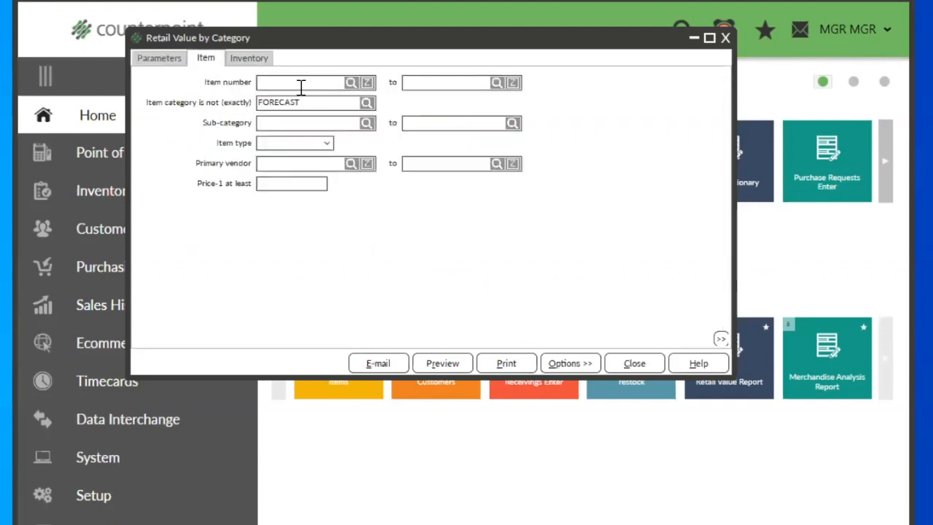
click(162, 57)
click(434, 364)
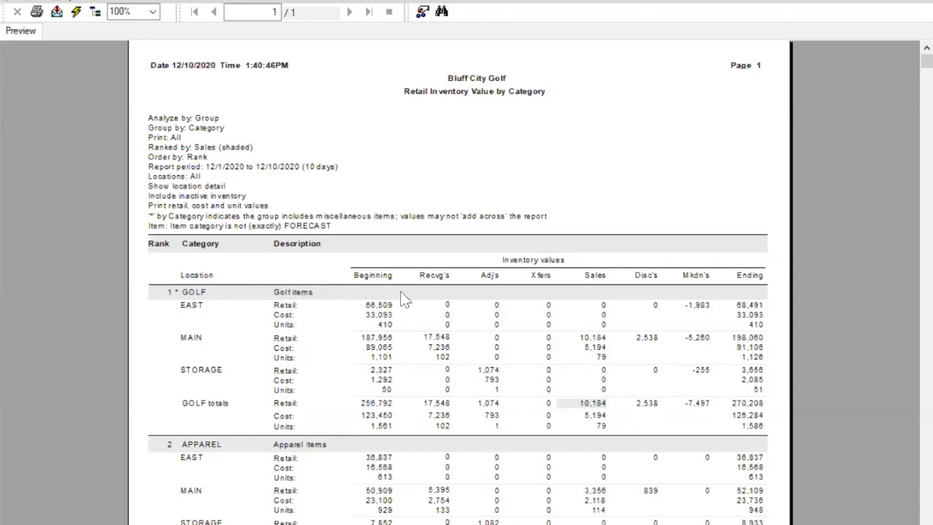
Step: Examine the Beginning and Recvg's columns and the Golf items group in the preview, and close it
click(373, 275)
click(435, 277)
click(288, 293)
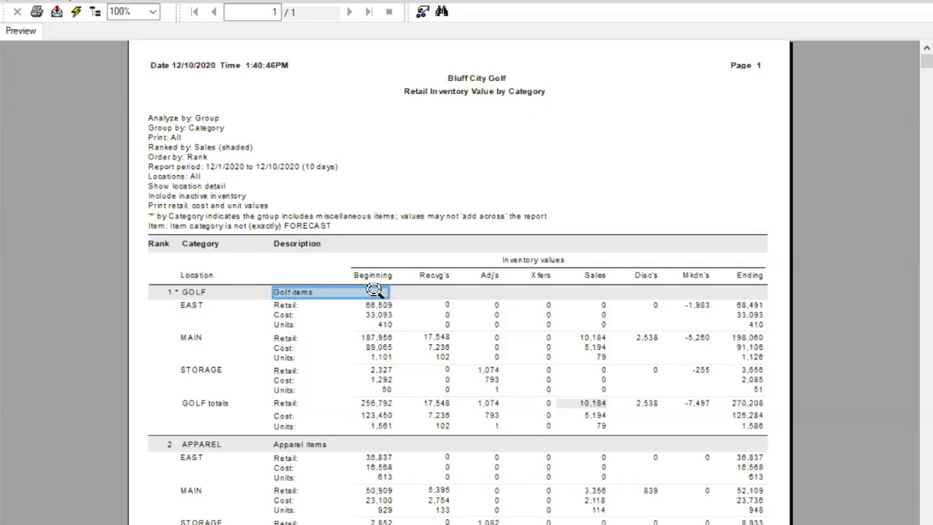
click(489, 182)
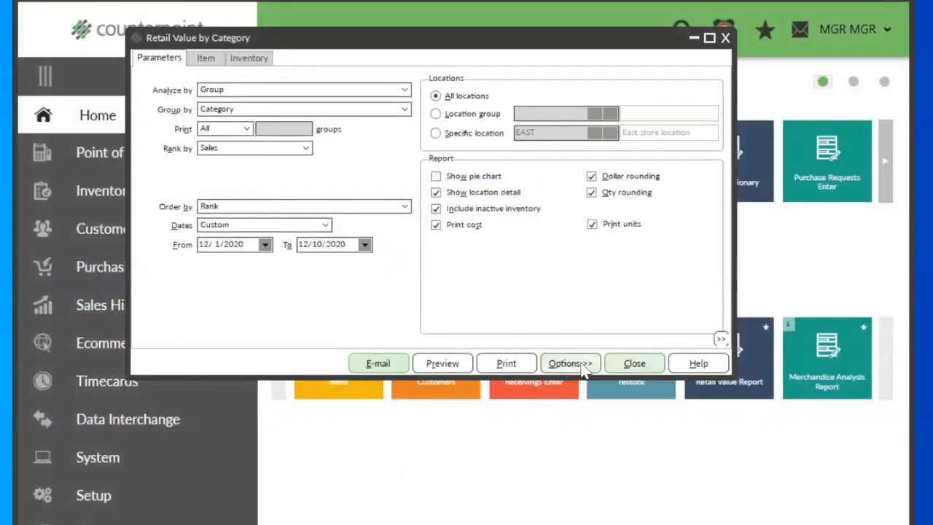
Step: Show the Retail Value report's SQL tabs and refresh its full SQL text
click(567, 364)
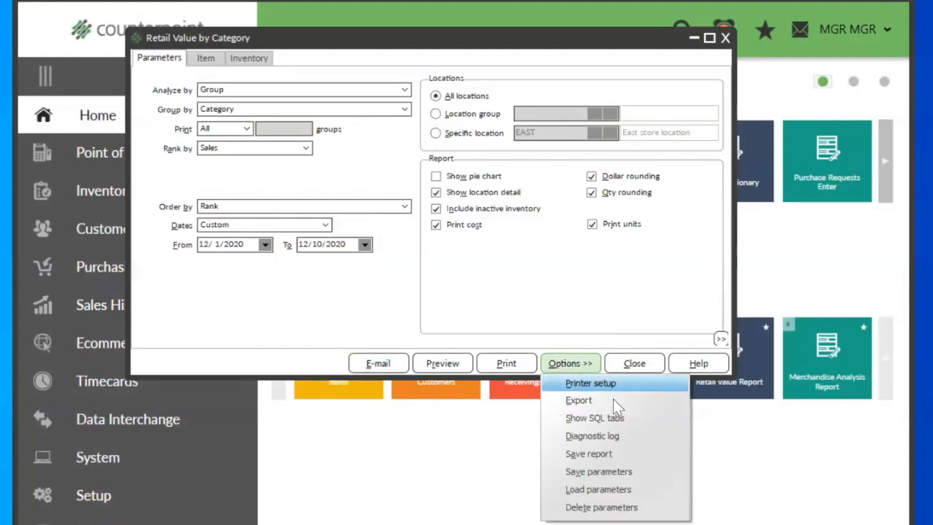
click(616, 417)
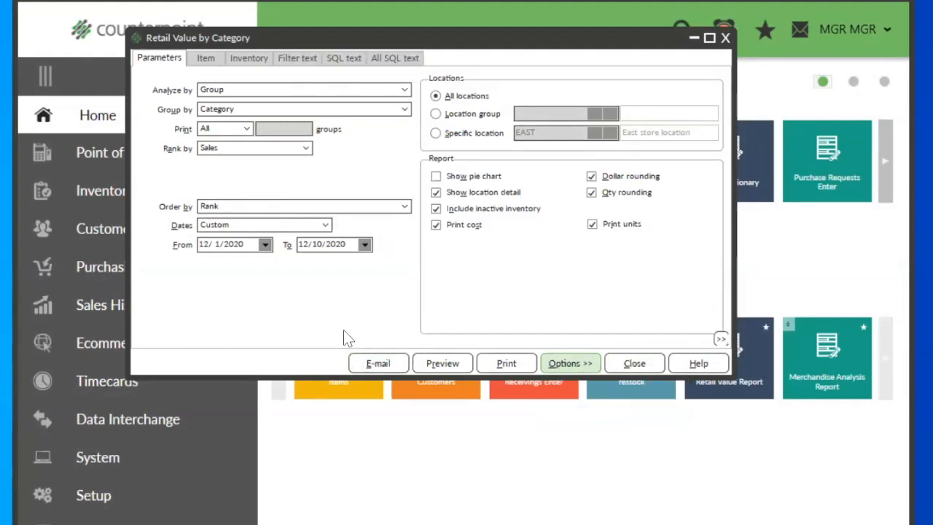
click(400, 61)
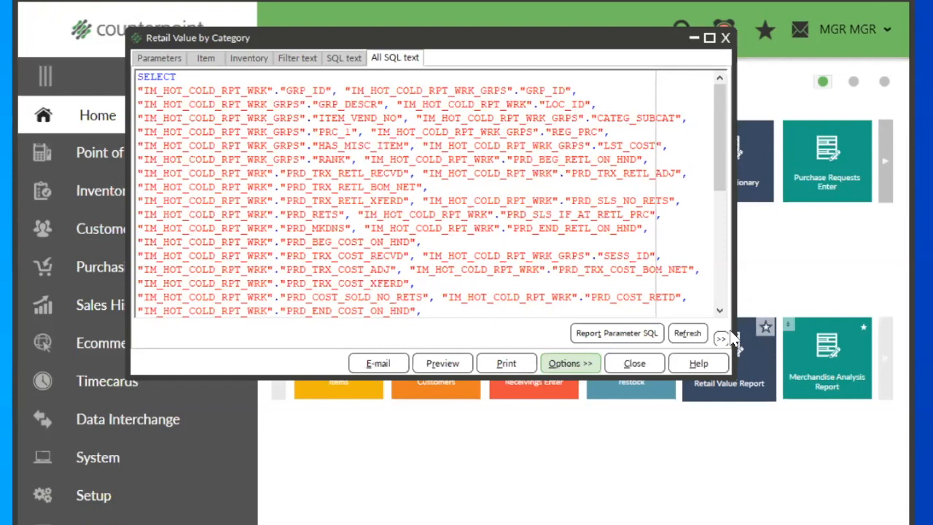
click(687, 334)
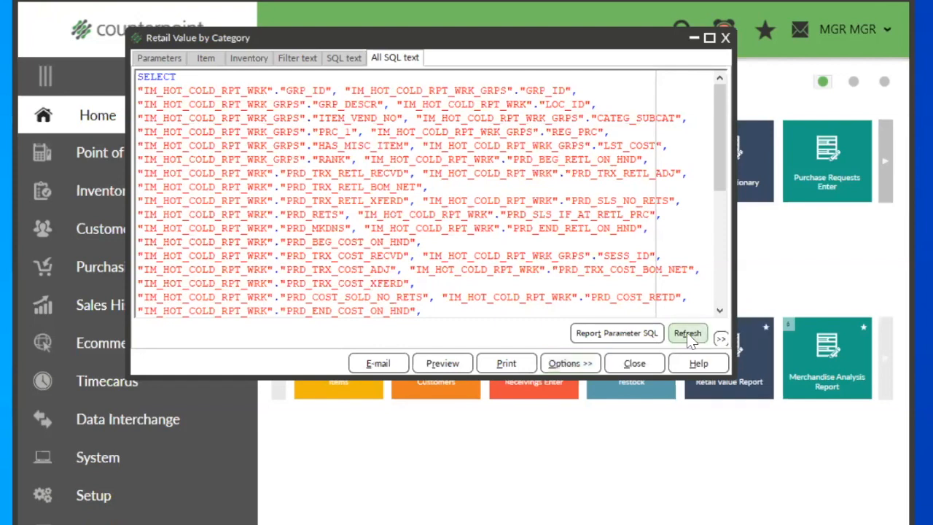
Step: Check the Retail Value report's filter text and read through its full SQL text
click(290, 58)
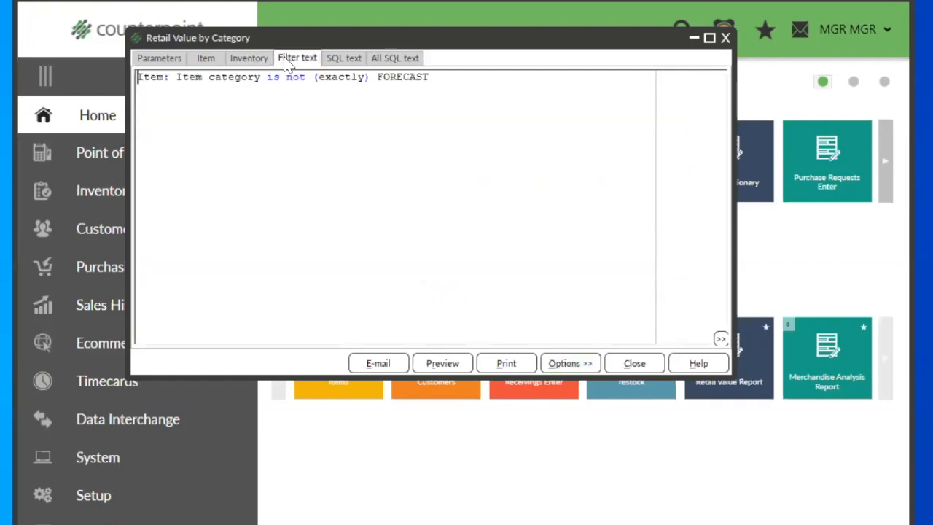
click(230, 58)
click(394, 60)
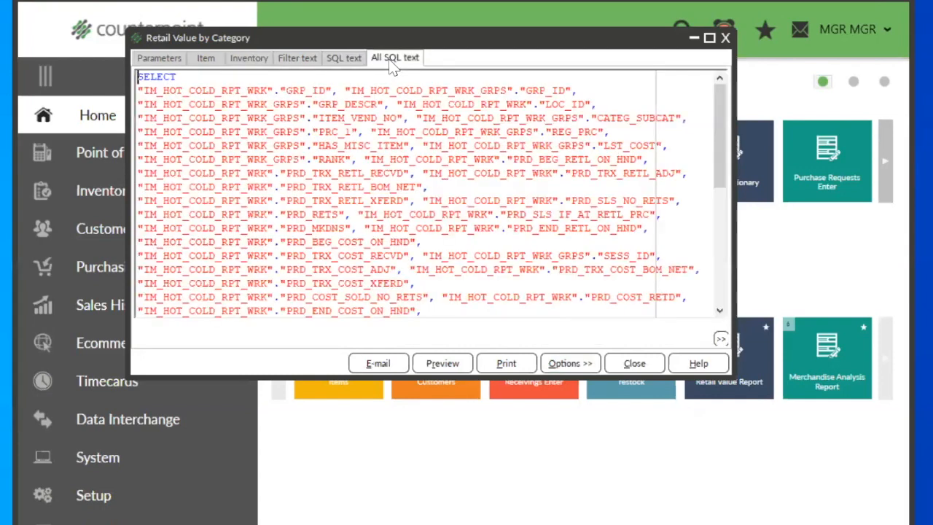
drag(726, 155, 749, 293)
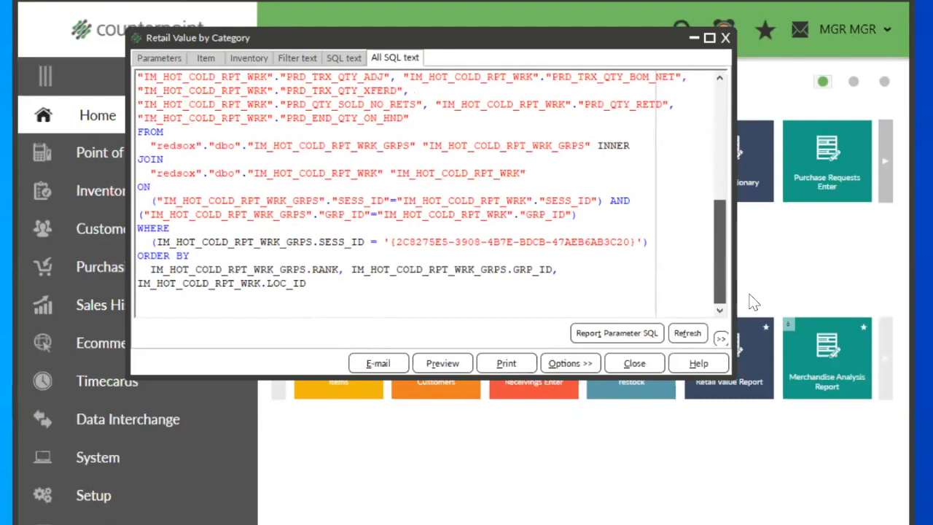
drag(753, 303, 751, 149)
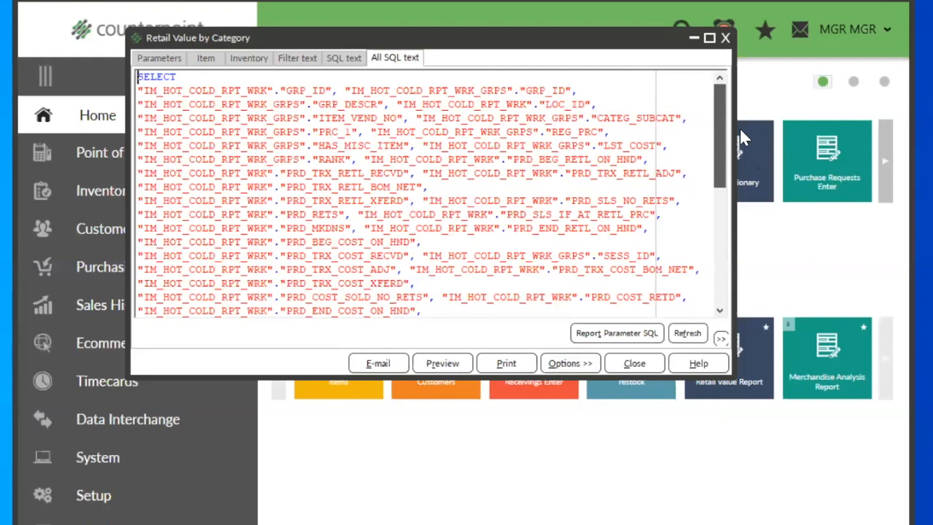
Step: Select and copy the Retail Value report's entire SQL text, from the SELECT line to the final LOC_ID line
click(214, 78)
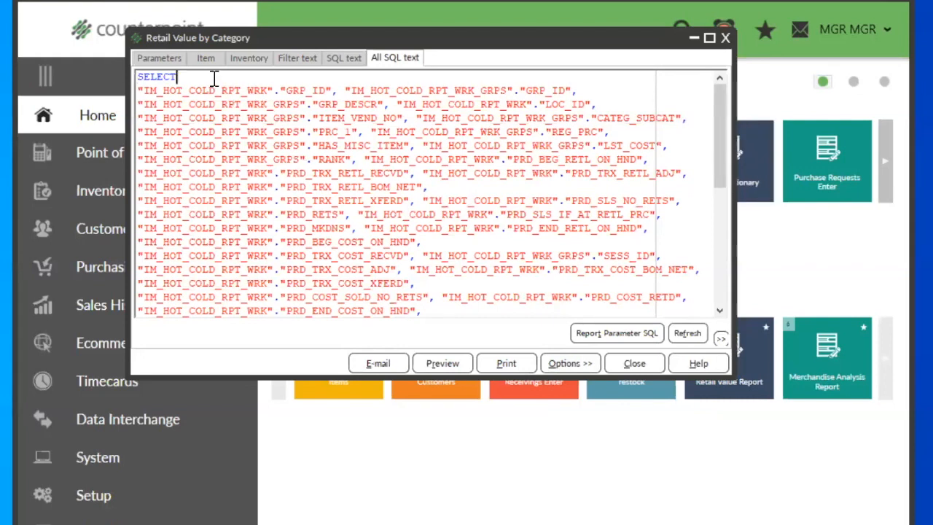
key(Home)
key(Page_Down)
key(Page_Down)
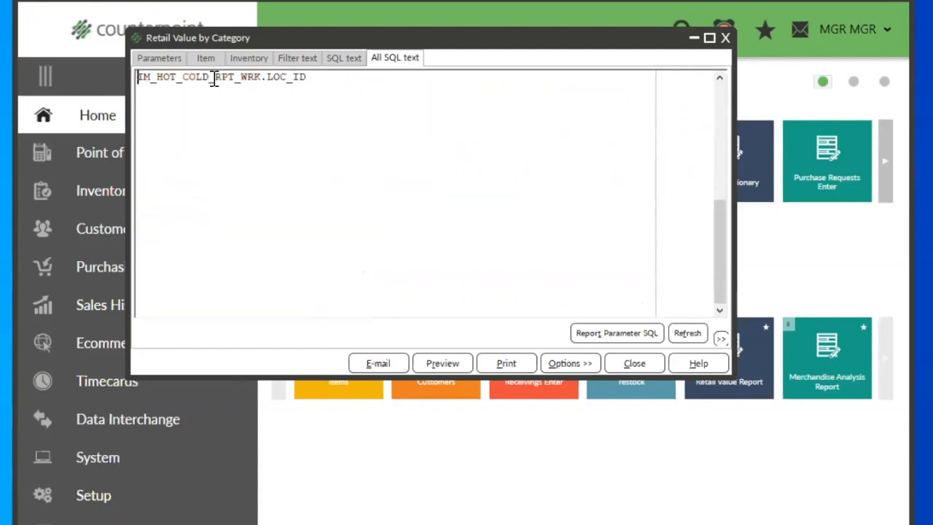
key(shift+End)
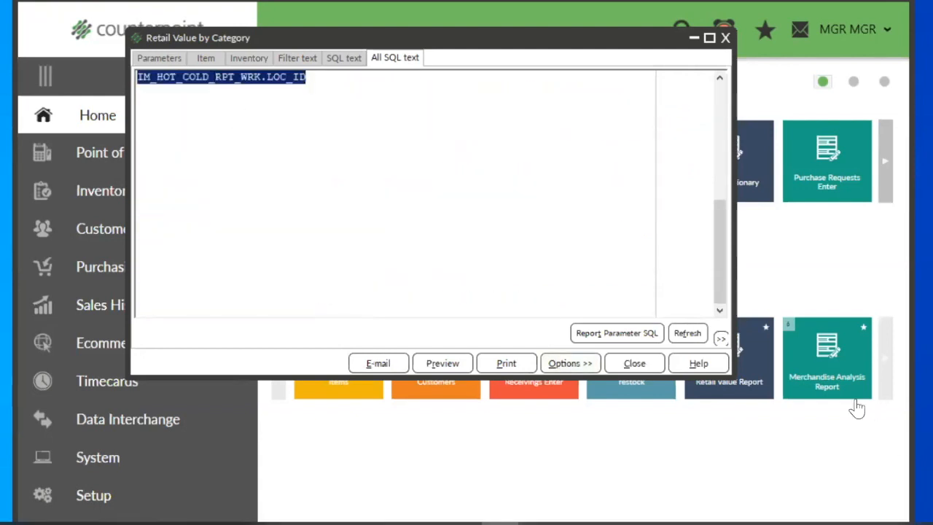
Step: Switch to SQL Server Management Studio, run the copied SQL in a new query, and inspect the beginning retail and received columns
key(alt+Tab)
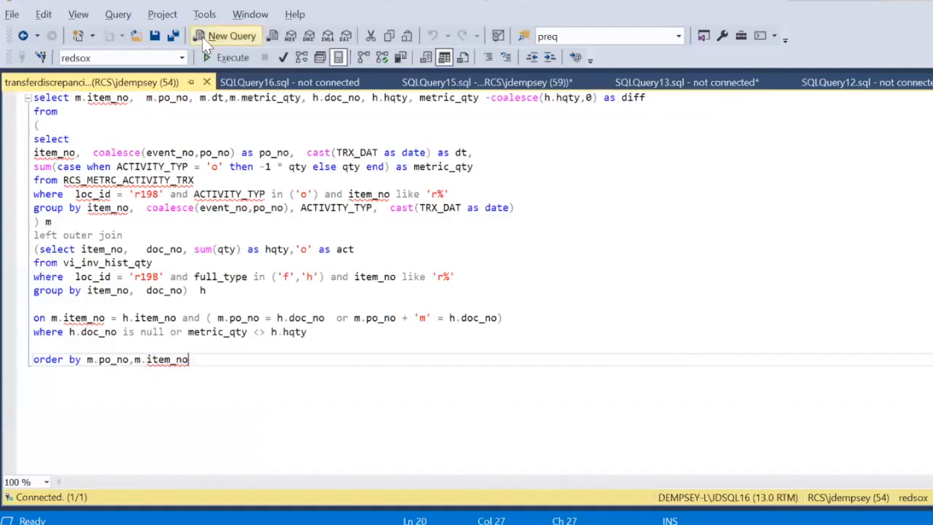
click(206, 40)
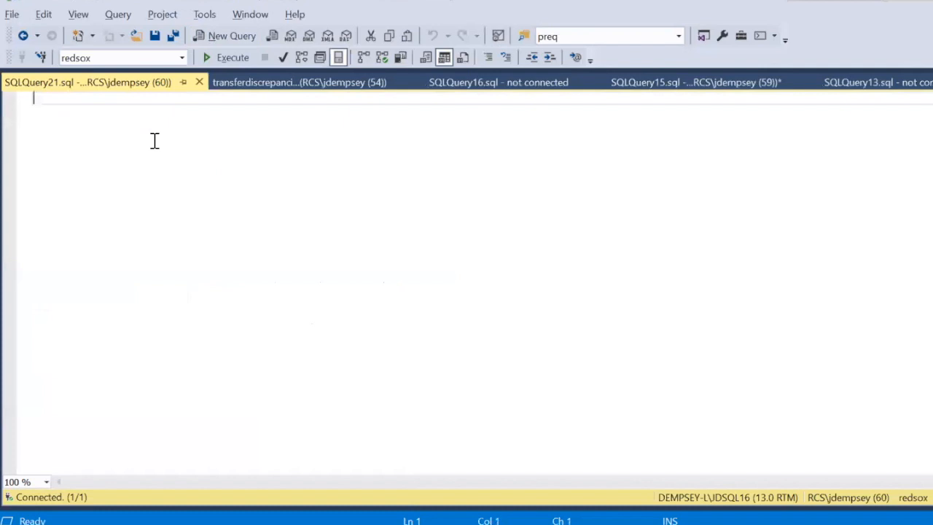
key(ctrl+v)
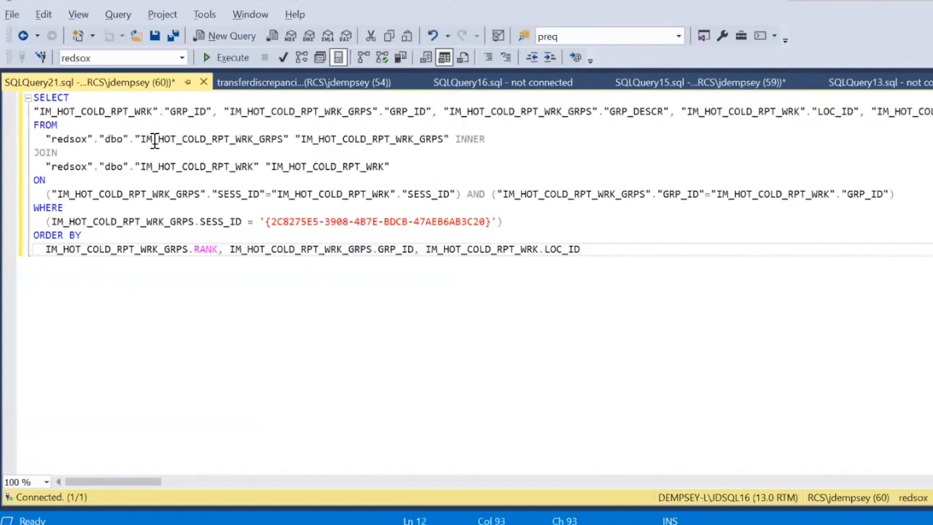
click(233, 61)
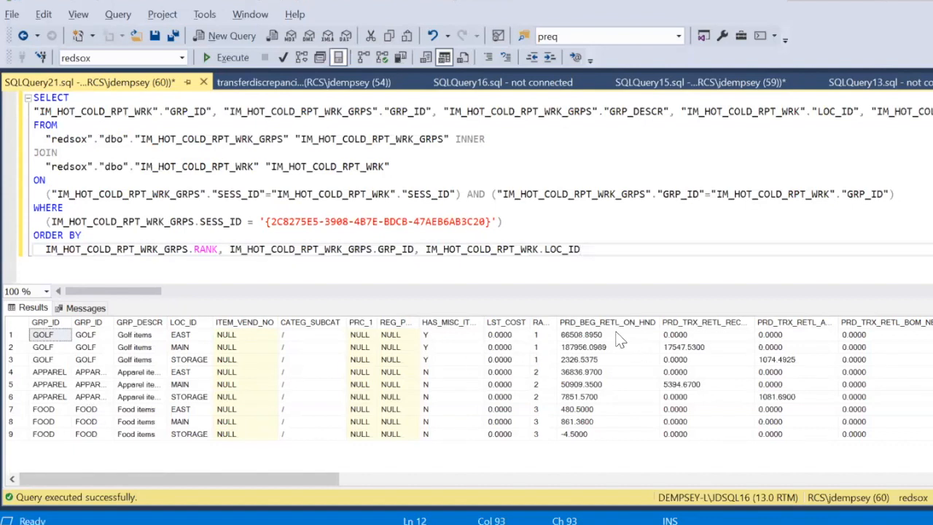
click(639, 334)
click(708, 321)
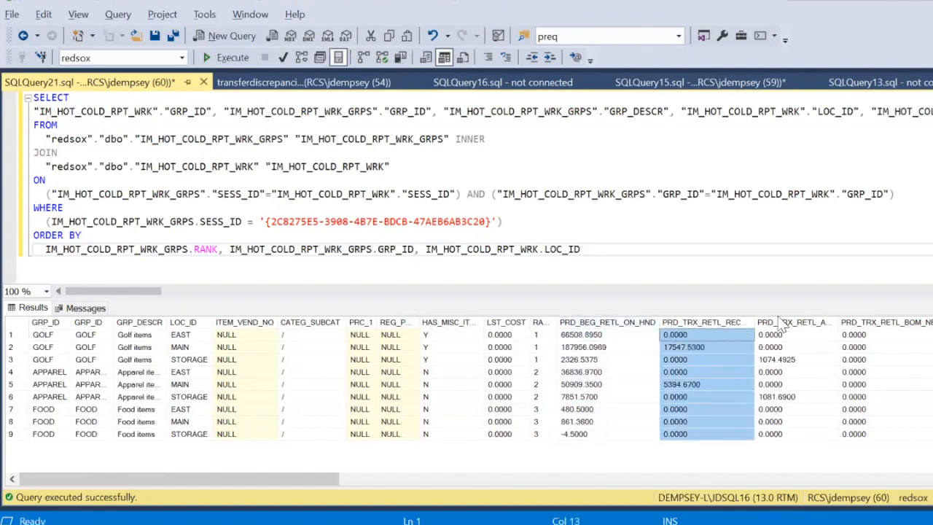
click(119, 372)
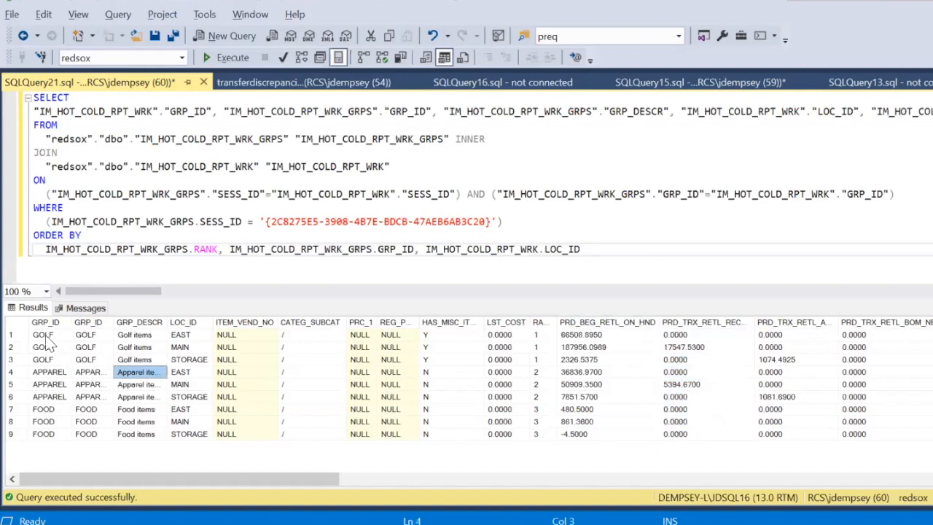
Step: Copy all query results with their headers and paste them into the blank Sheet2 in Excel at cell A1
click(43, 335)
right_click(44, 340)
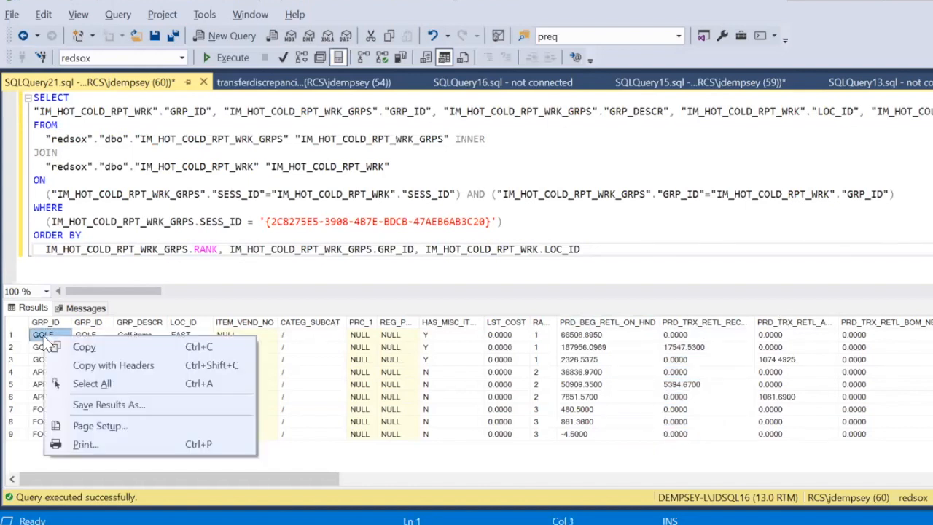
click(83, 382)
right_click(73, 358)
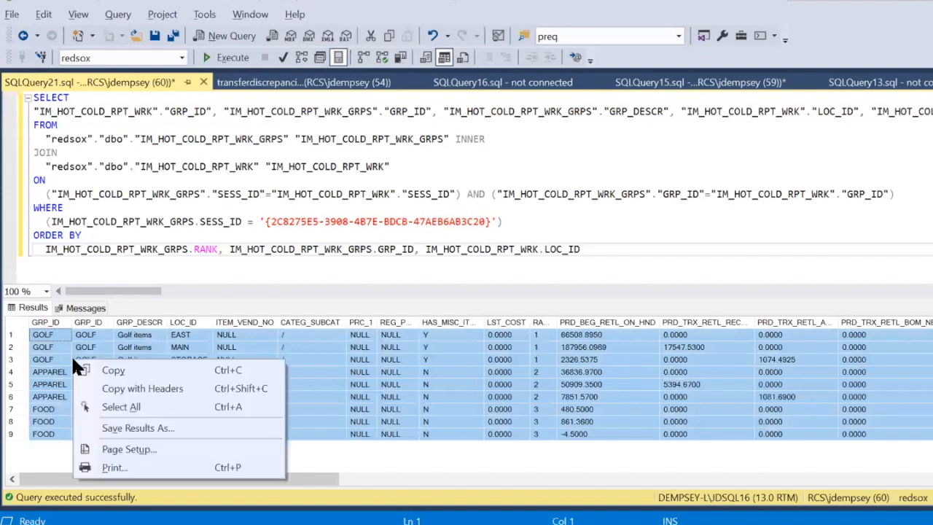
click(107, 386)
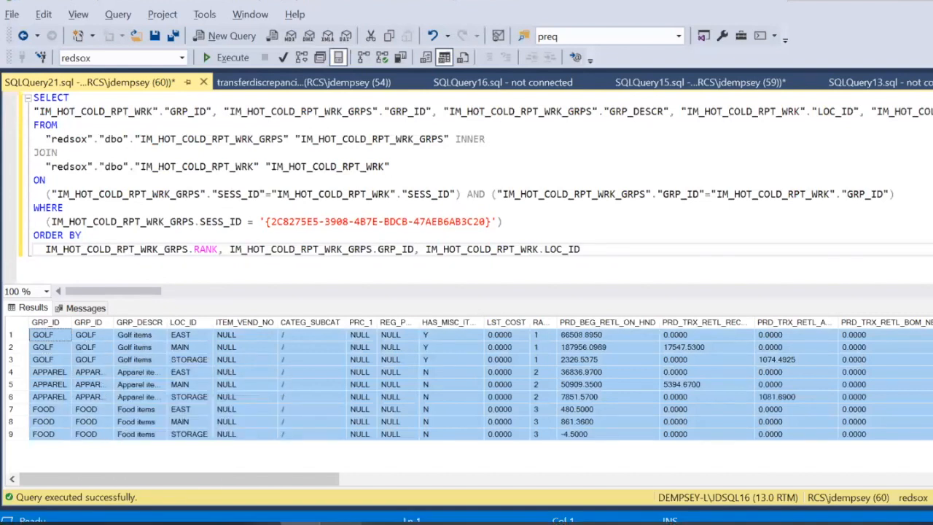
click(461, 523)
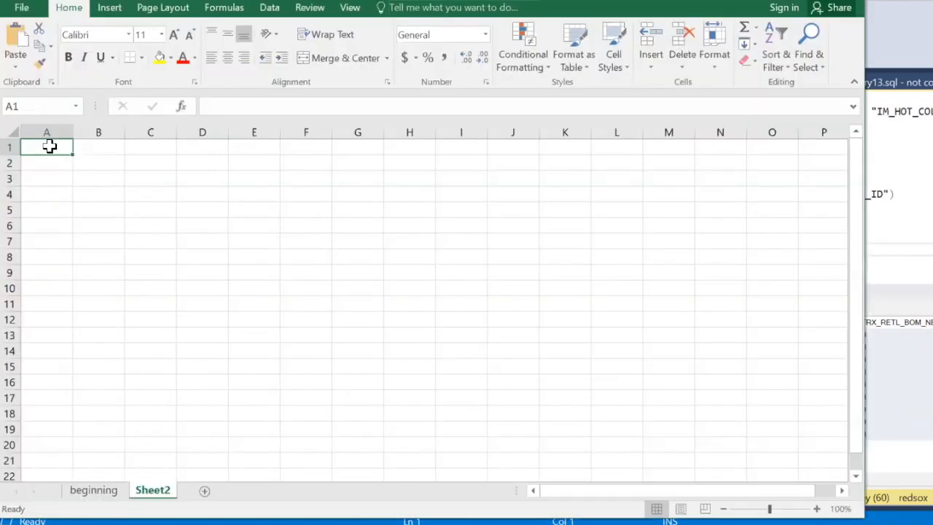
key(ctrl+v)
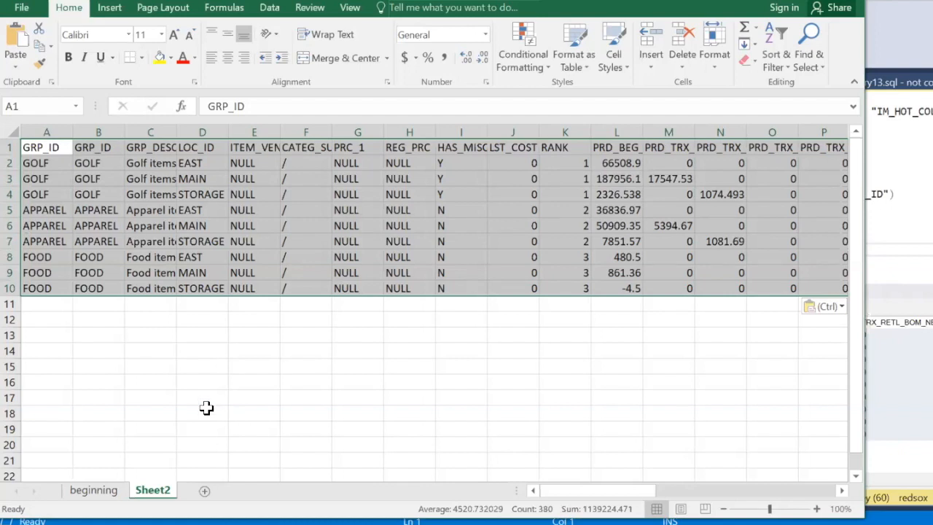
Step: Put Excel and Management Studio away, return to Counterpoint and close the Retail Value report
click(775, 1)
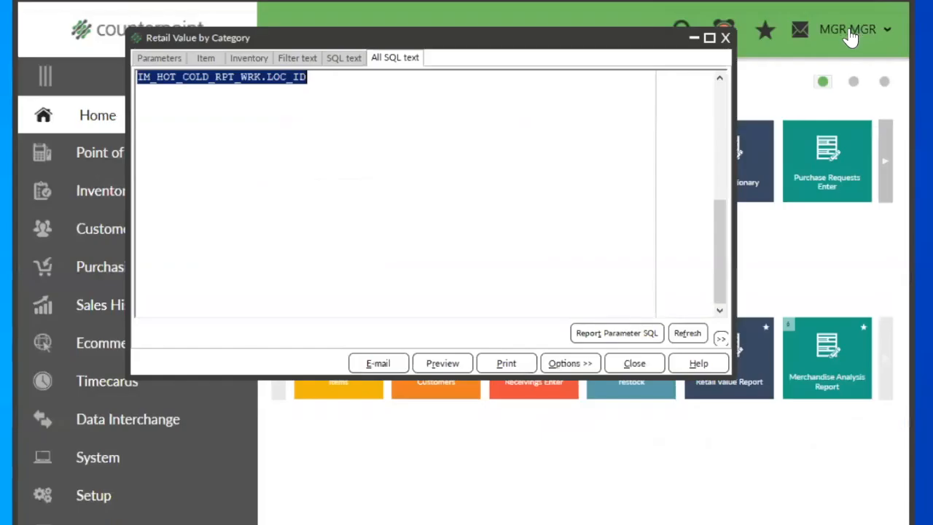
click(848, 27)
click(359, 282)
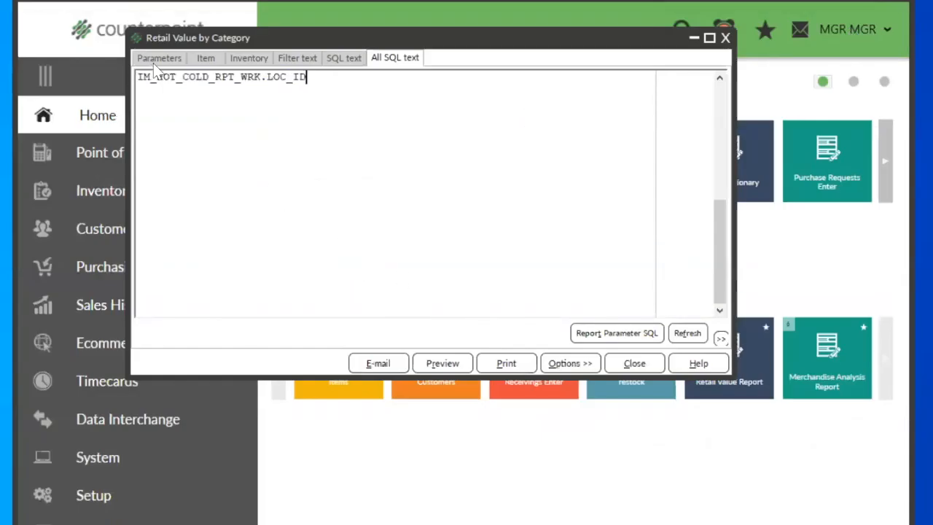
click(634, 363)
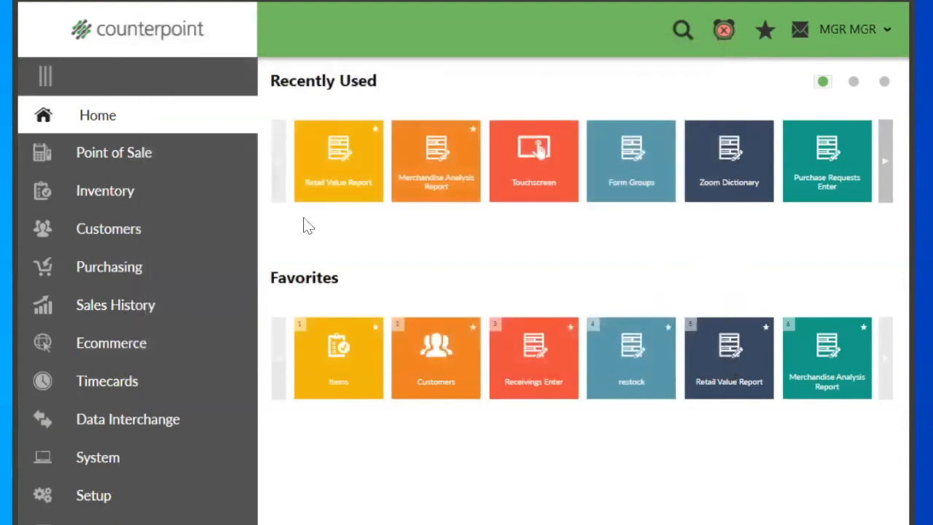
Step: Reopen the Retail Value report, set its dates to 12/1/2020 through 12/10/2020, and preview it
click(337, 180)
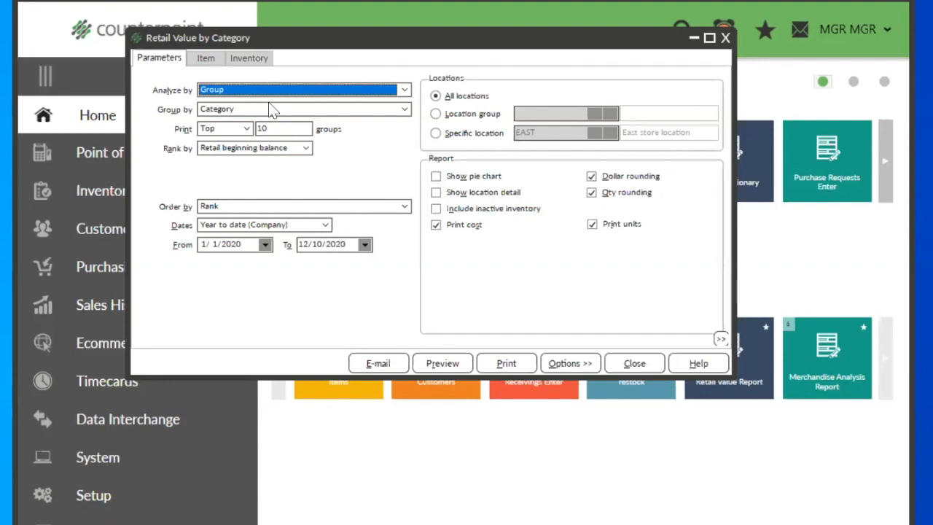
click(239, 245)
key(m)
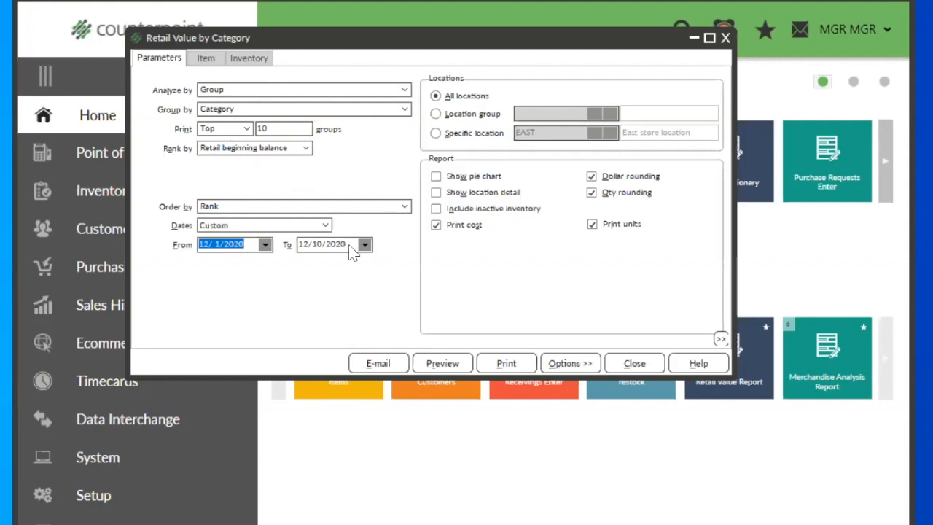
click(446, 360)
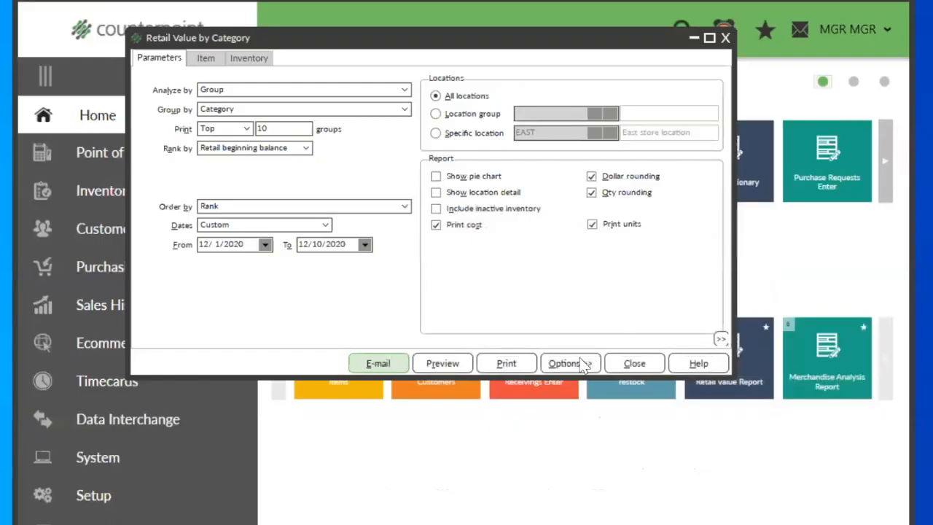
Step: Show the report's SQL tabs, refresh the full SQL text, and examine the session ID in its WHERE clause
click(570, 363)
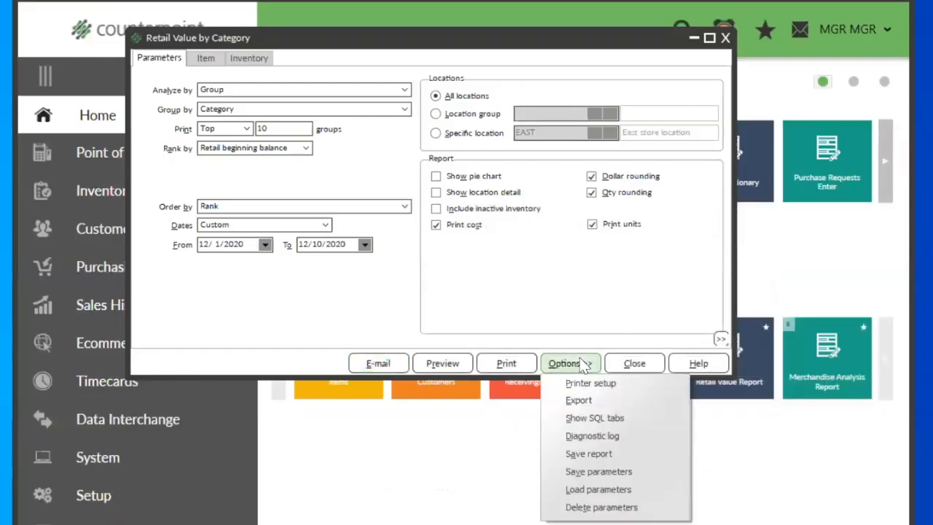
click(600, 417)
click(406, 58)
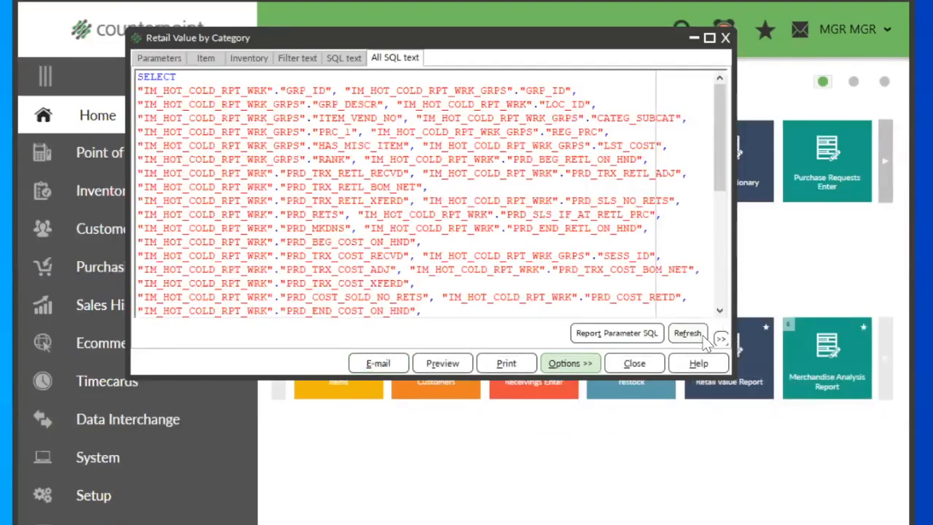
click(689, 333)
drag(723, 175, 725, 298)
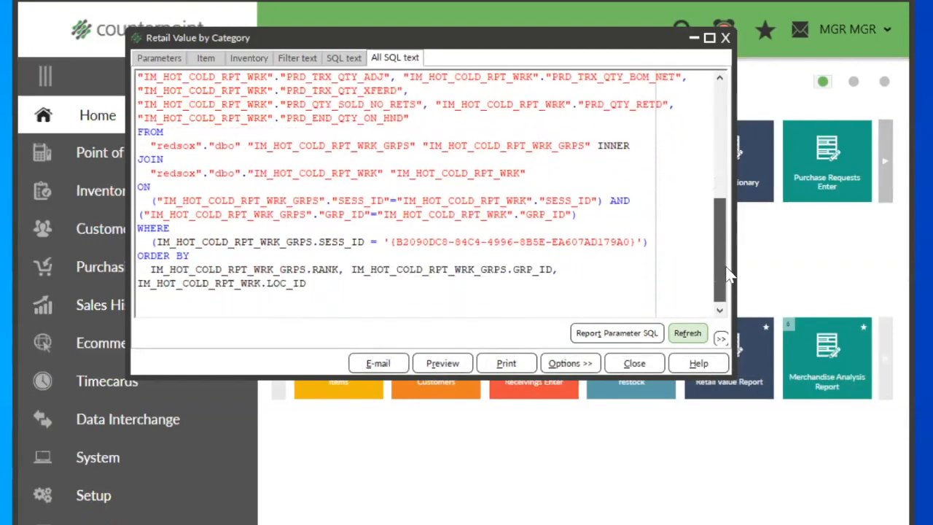
drag(389, 241, 637, 247)
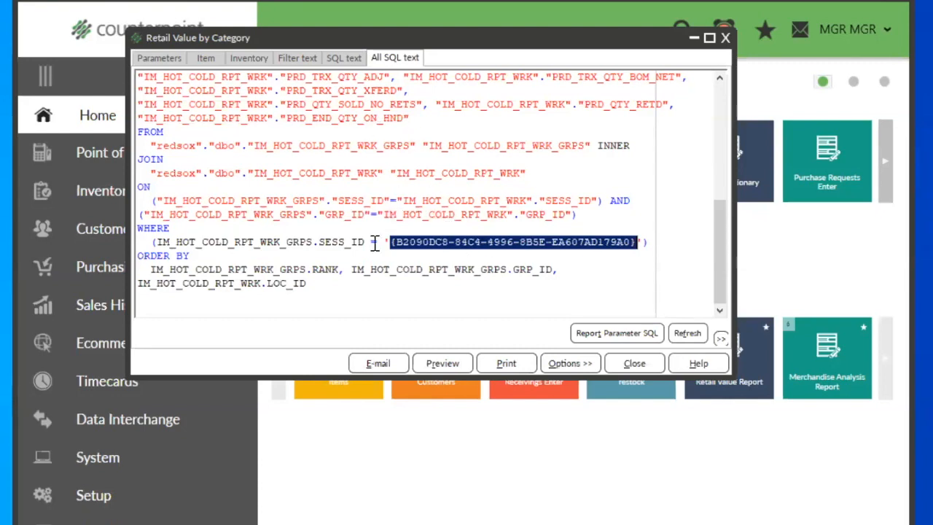
click(295, 160)
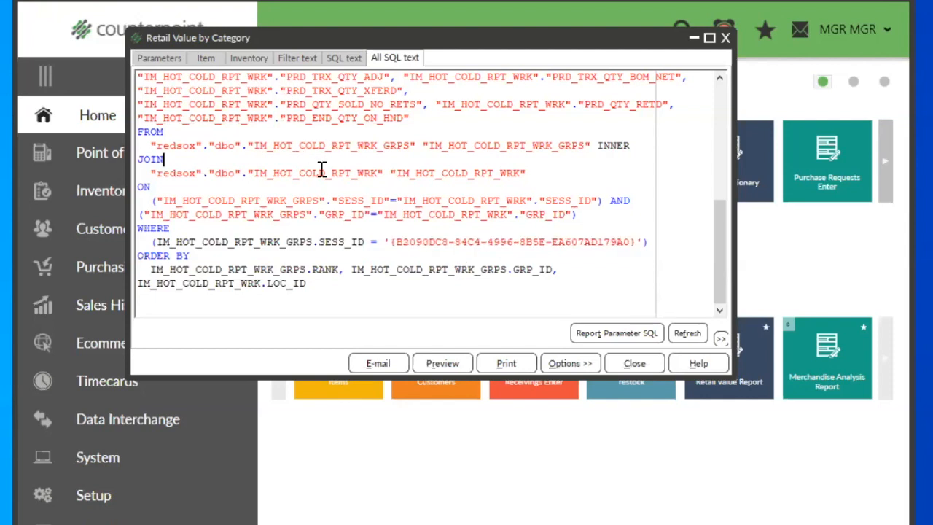
Step: Preview the report, and run its full SQL text in a new query in SQL Server Management Studio
click(431, 362)
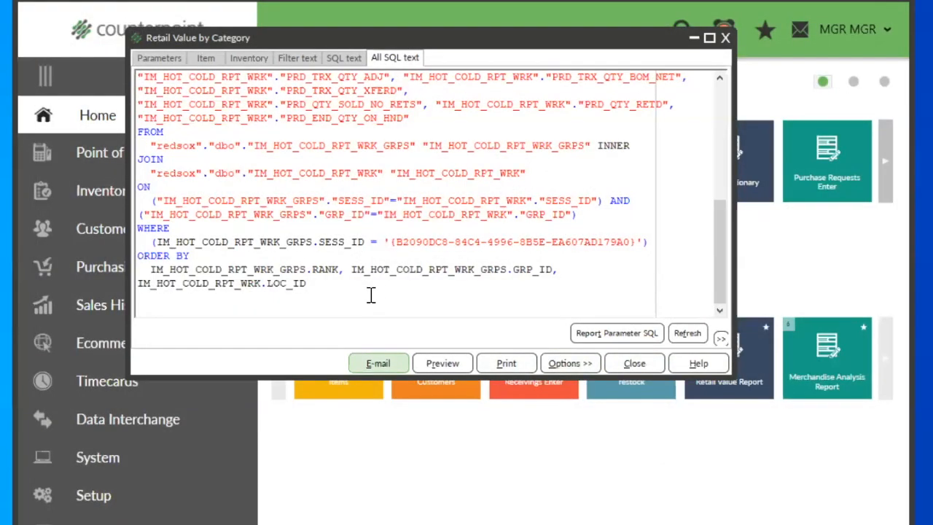
key(ctrl+a)
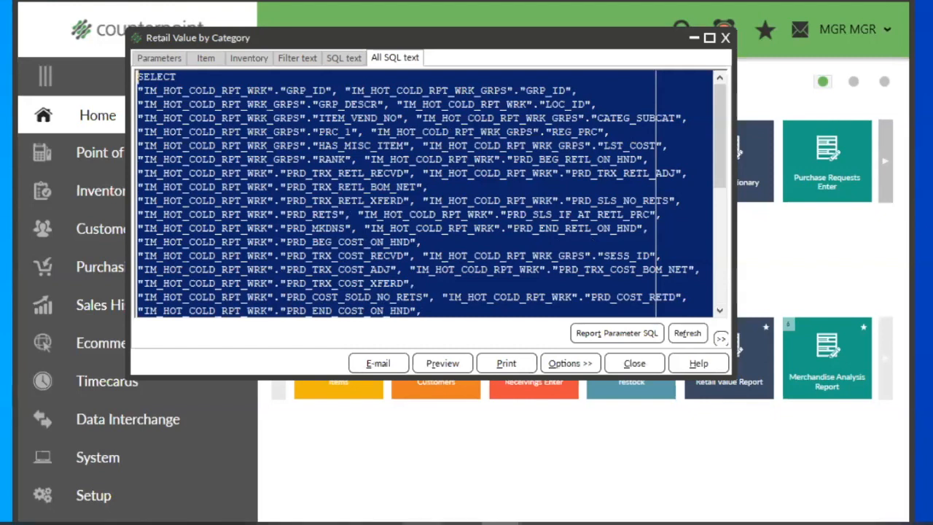
mouse_move(422, 523)
click(285, 411)
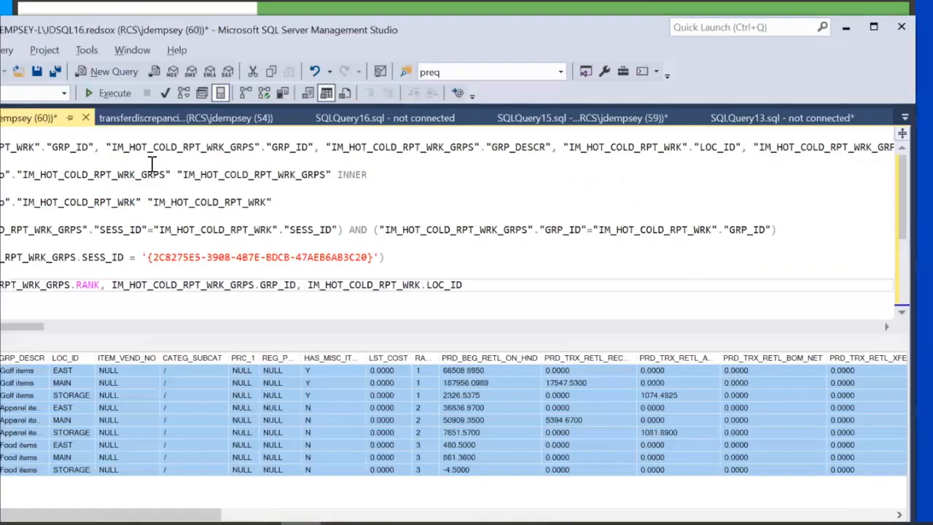
click(122, 71)
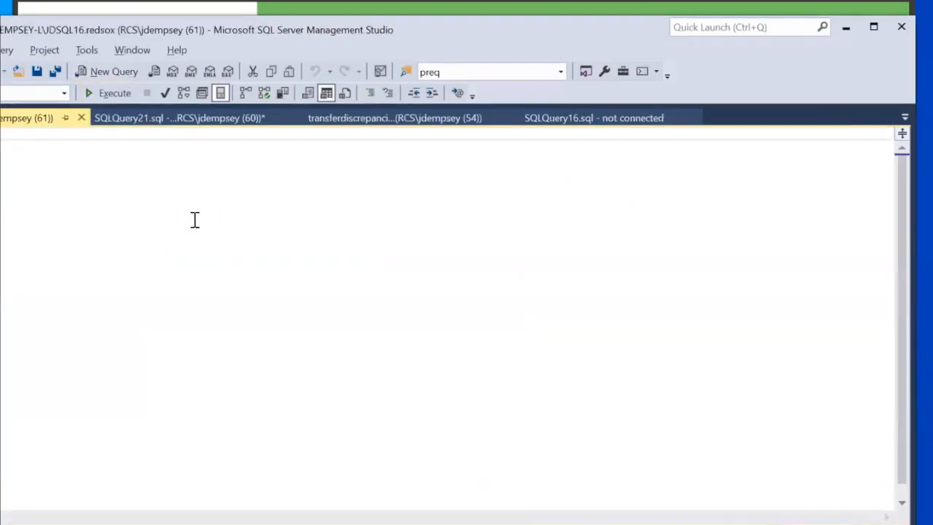
key(ctrl+v)
click(109, 92)
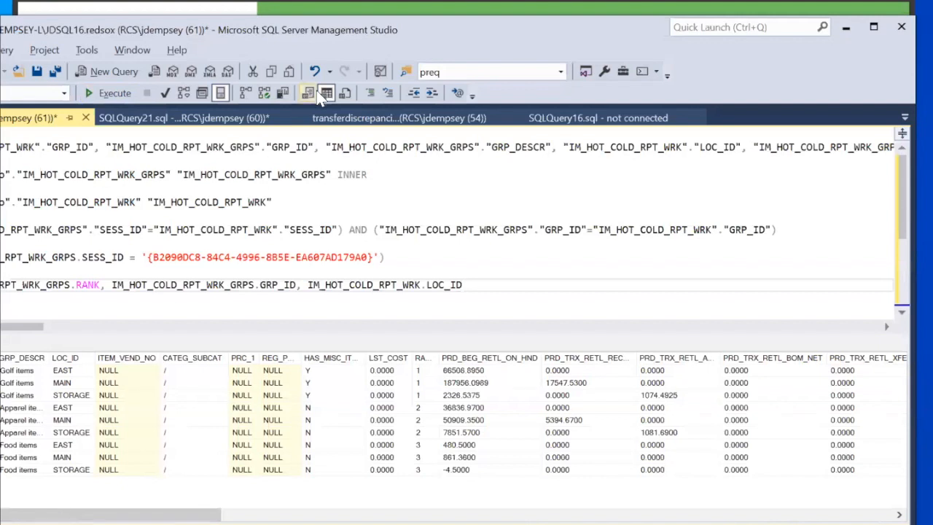
Step: Highlight the session ID in the new query, and switch back to Counterpoint to close the Retail Value report
drag(148, 259, 376, 264)
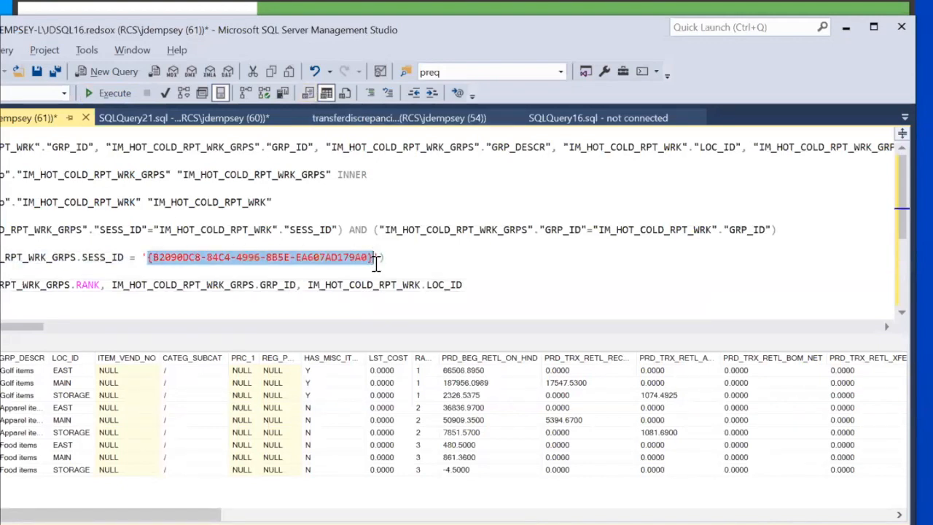
click(505, 259)
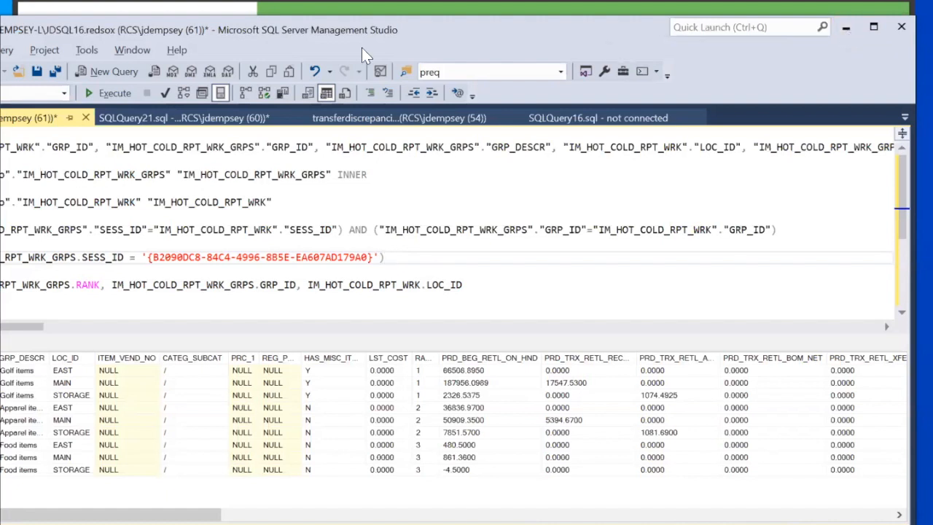
drag(361, 47, 367, 74)
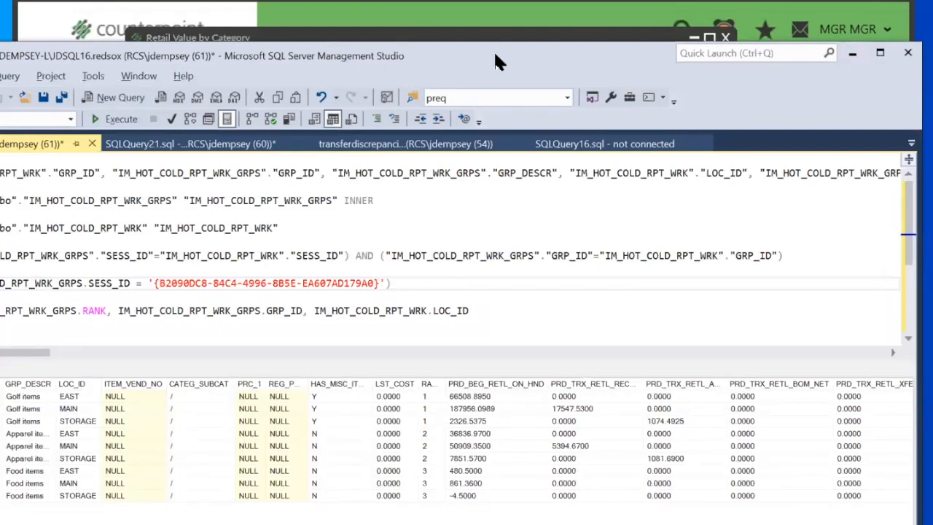
drag(493, 64, 707, 504)
drag(710, 460, 593, 459)
drag(719, 459, 932, 459)
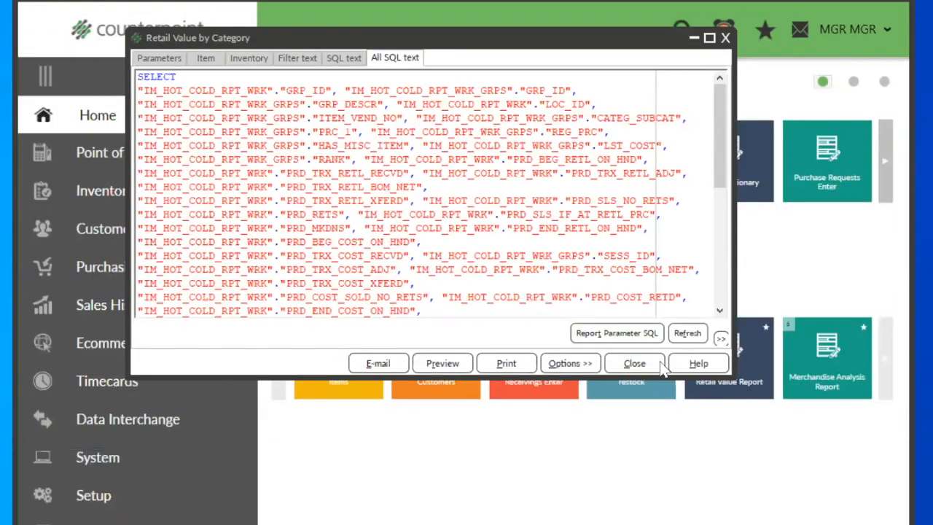
click(631, 364)
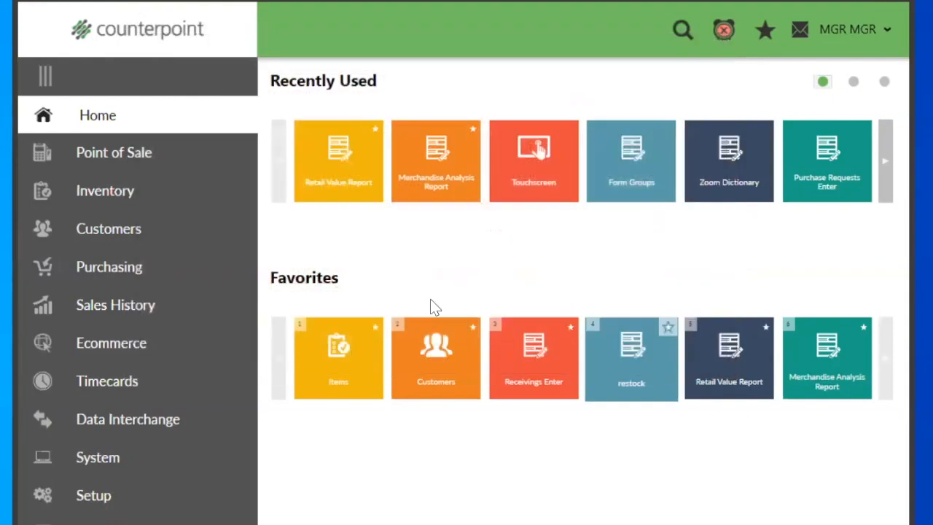